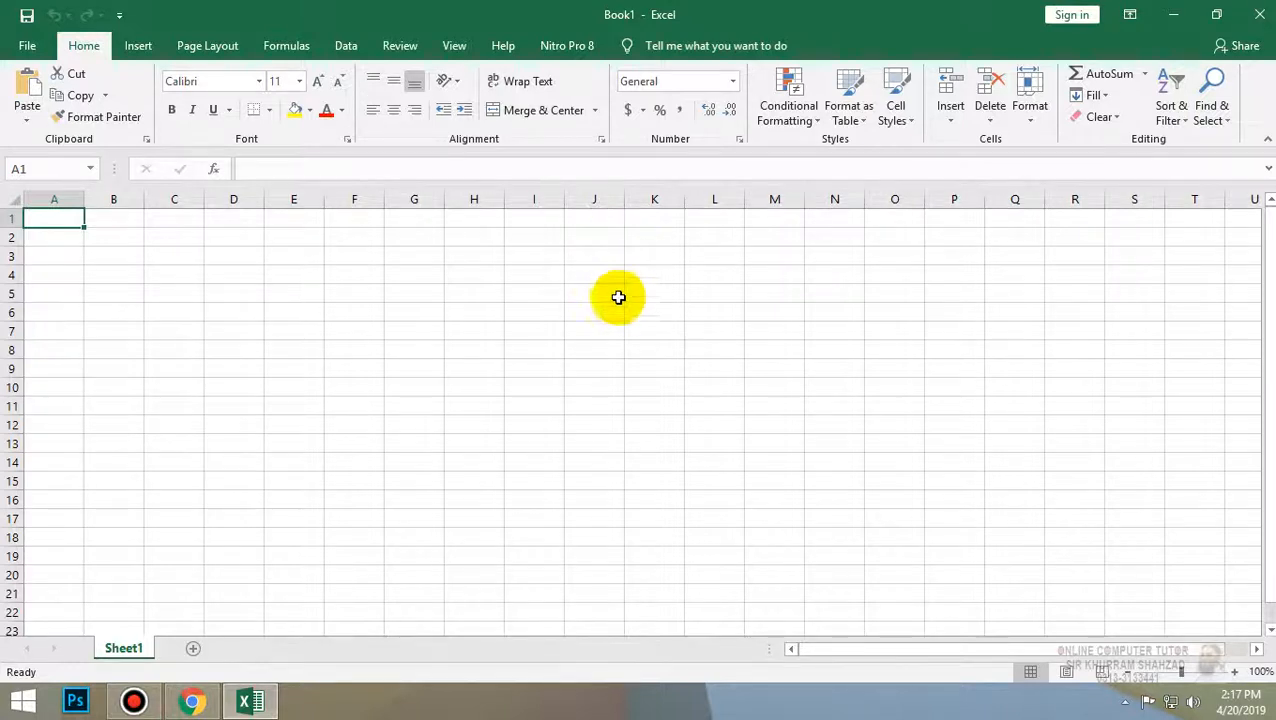
# - Enter the heading INFO in cell B3
pyautogui.click(27, 47)
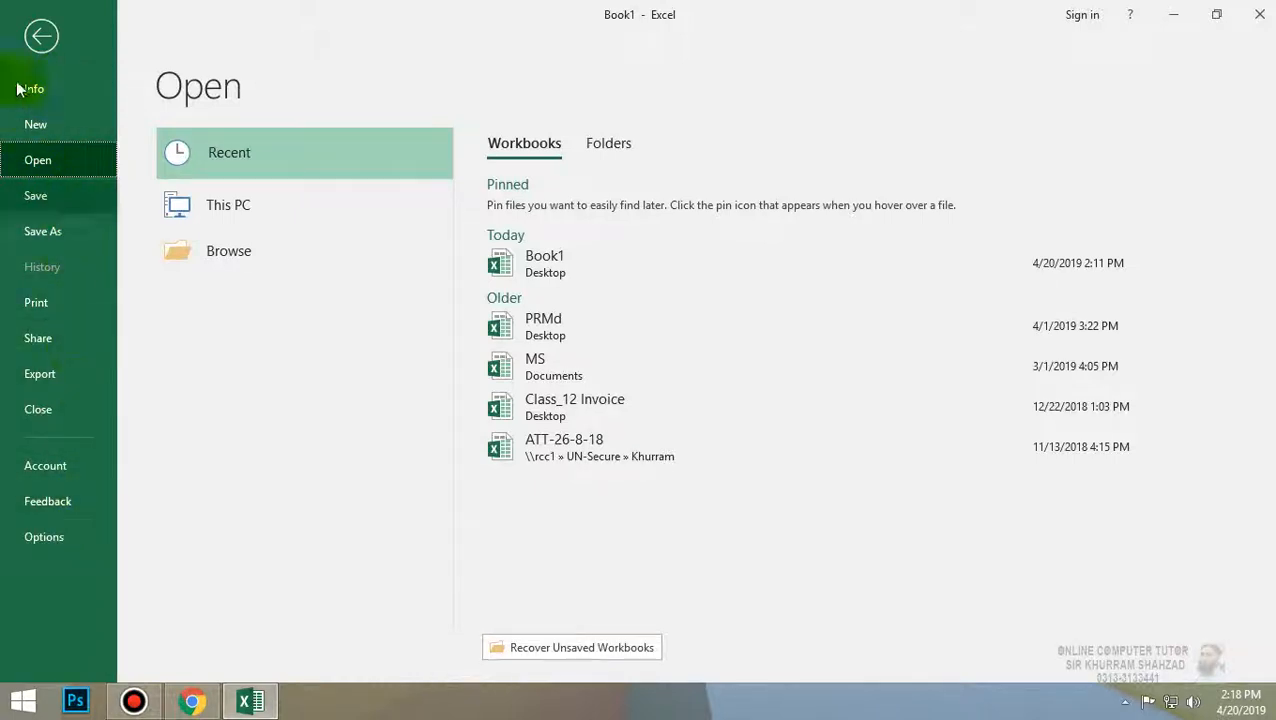
pyautogui.click(41, 36)
pyautogui.click(104, 255)
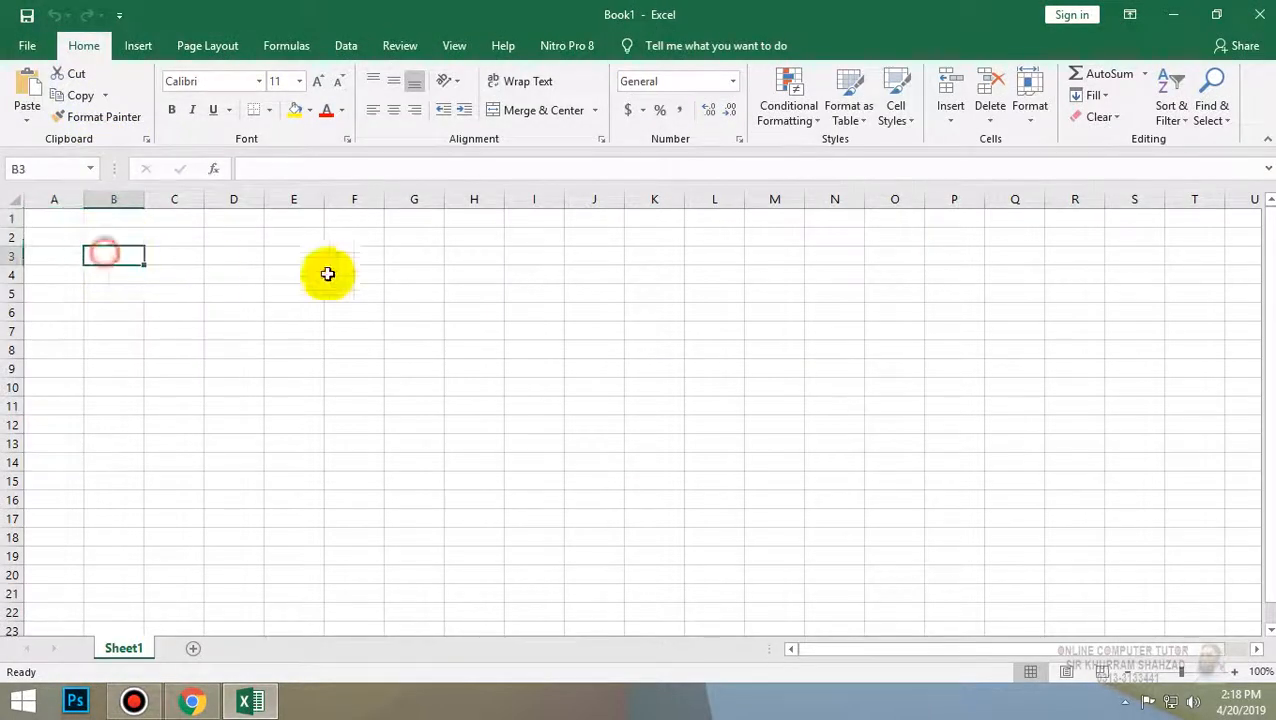
pyautogui.write('INFO')
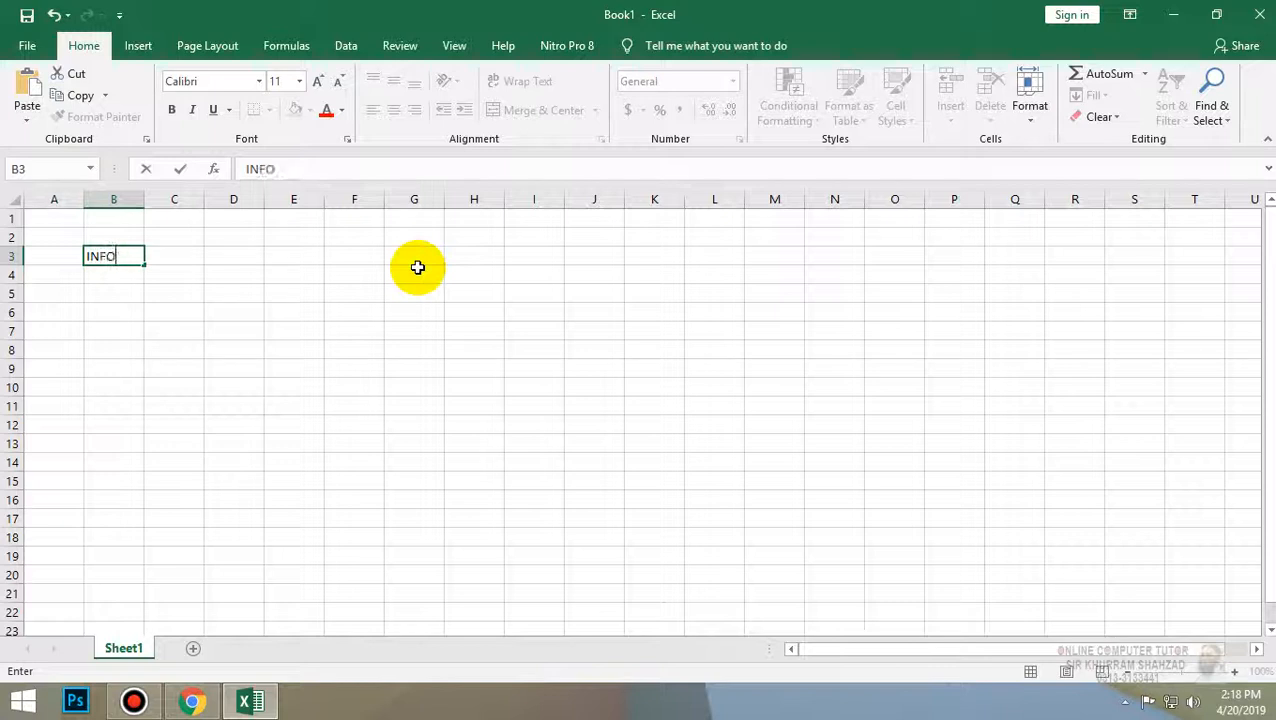
pyautogui.press('Return')
# - Make the INFO heading bold at font size 16 and widen column B to about four standard columns
pyautogui.click(114, 256)
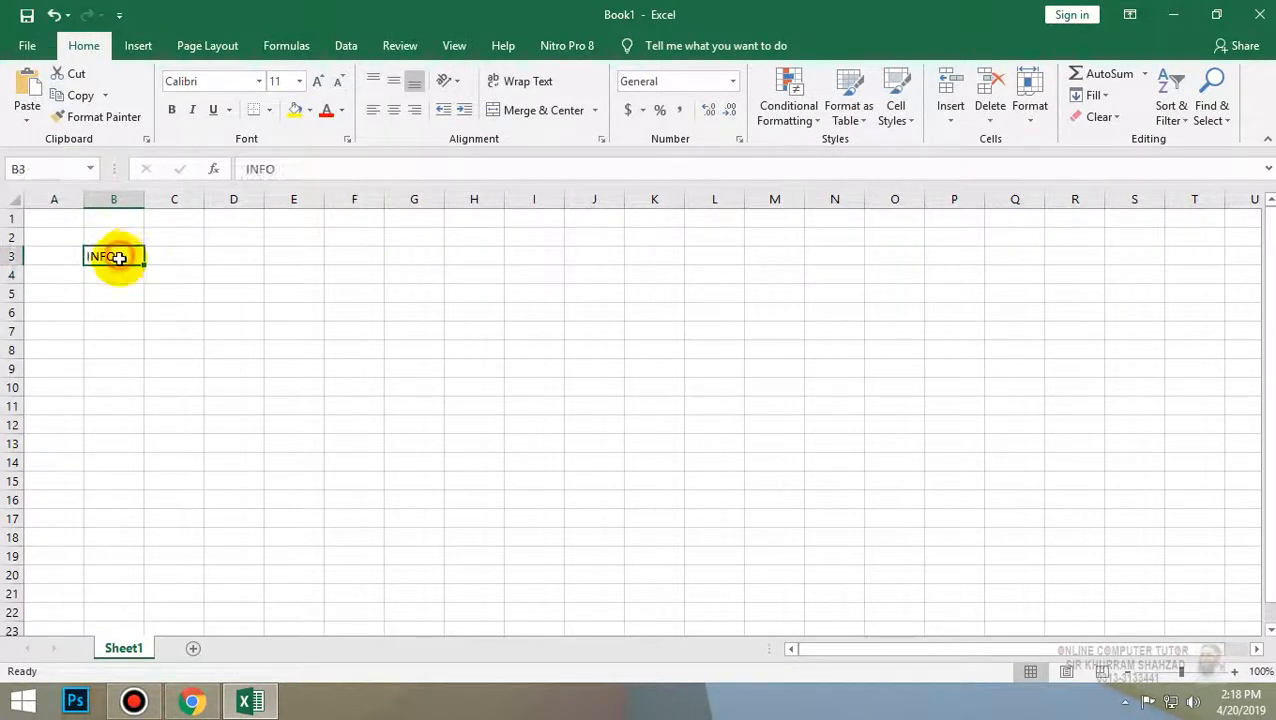
pyautogui.click(171, 110)
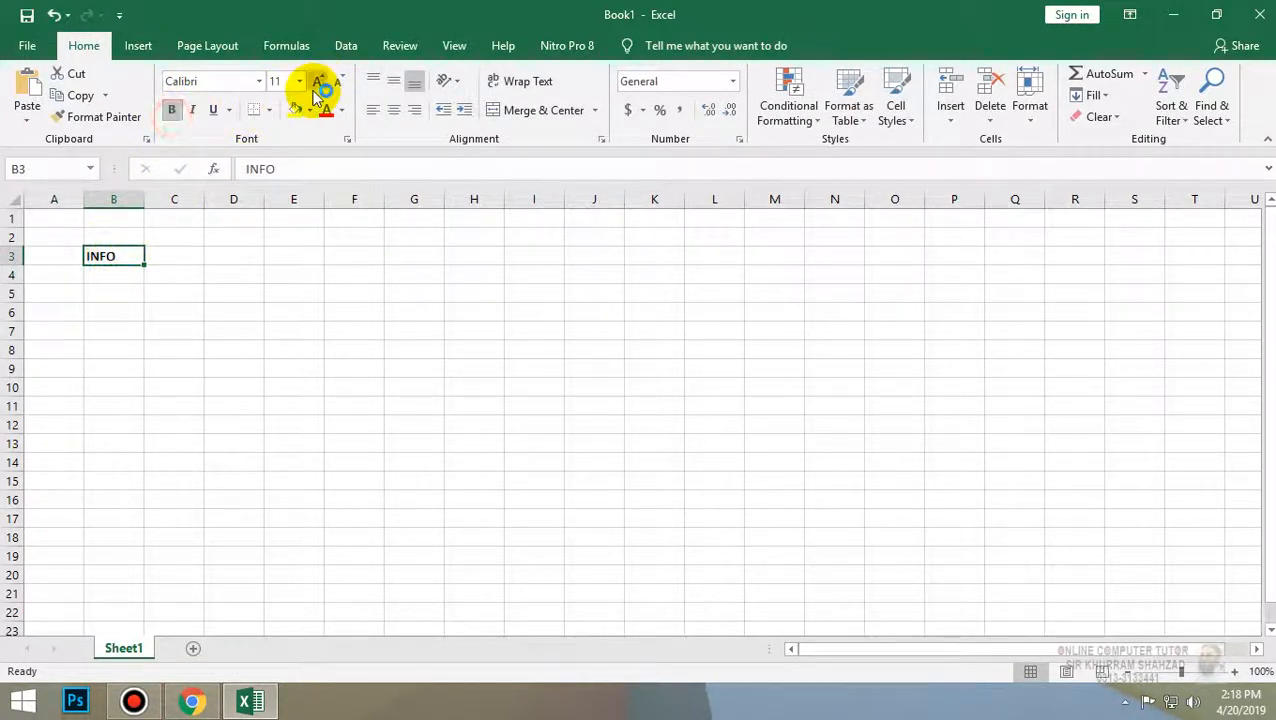
pyautogui.click(318, 81)
pyautogui.doubleClick(143, 201)
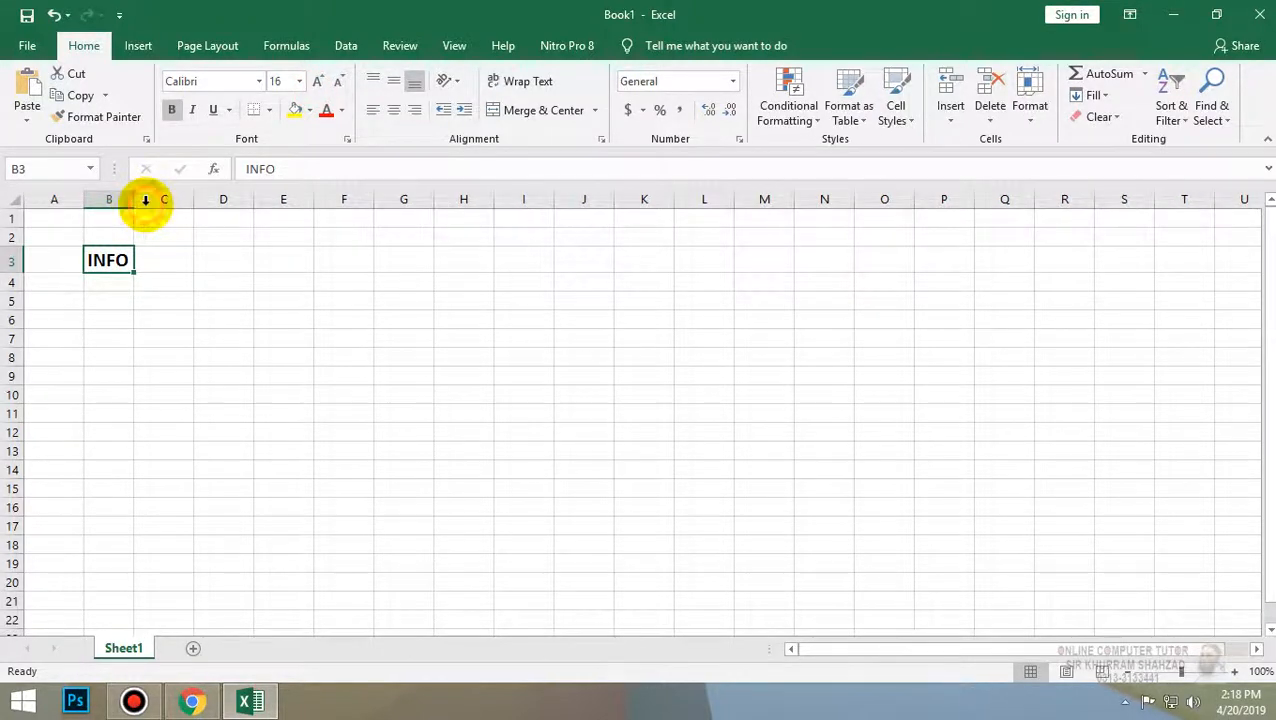
pyautogui.moveTo(141, 204); pyautogui.dragTo(325, 205)
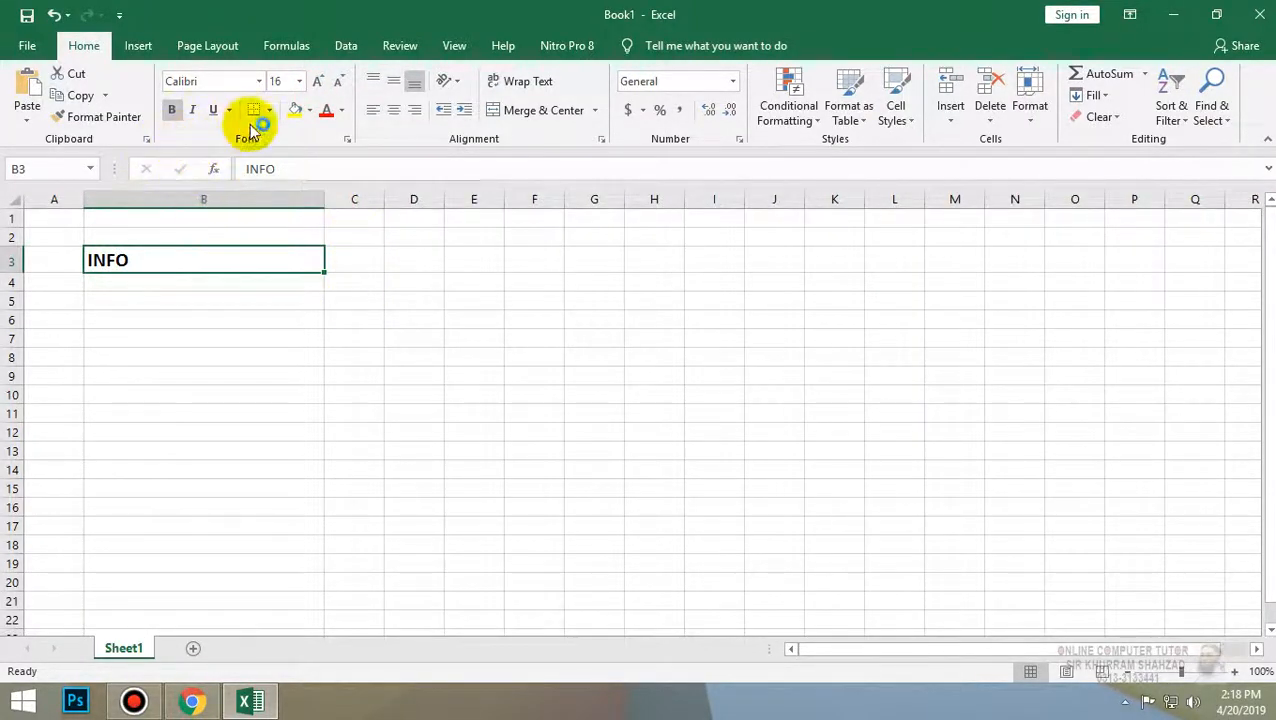
# - Give the INFO cell a green fill and white font color
pyautogui.click(311, 111)
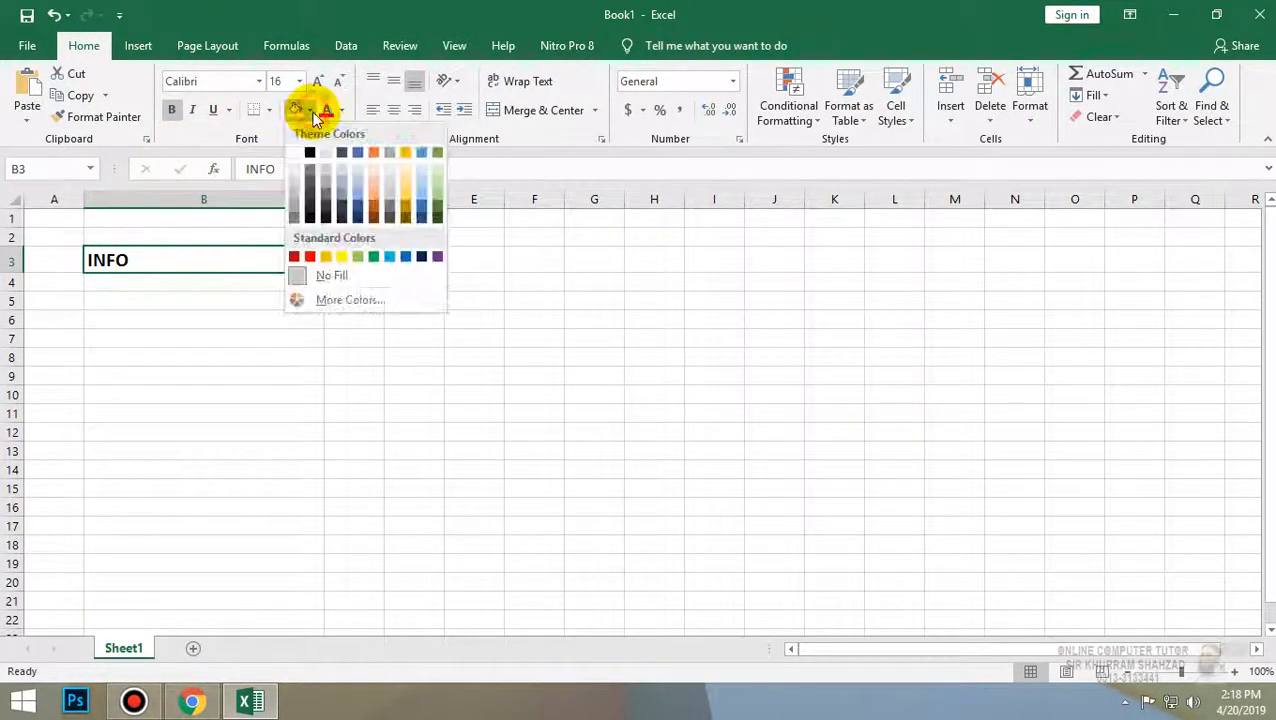
pyautogui.click(441, 152)
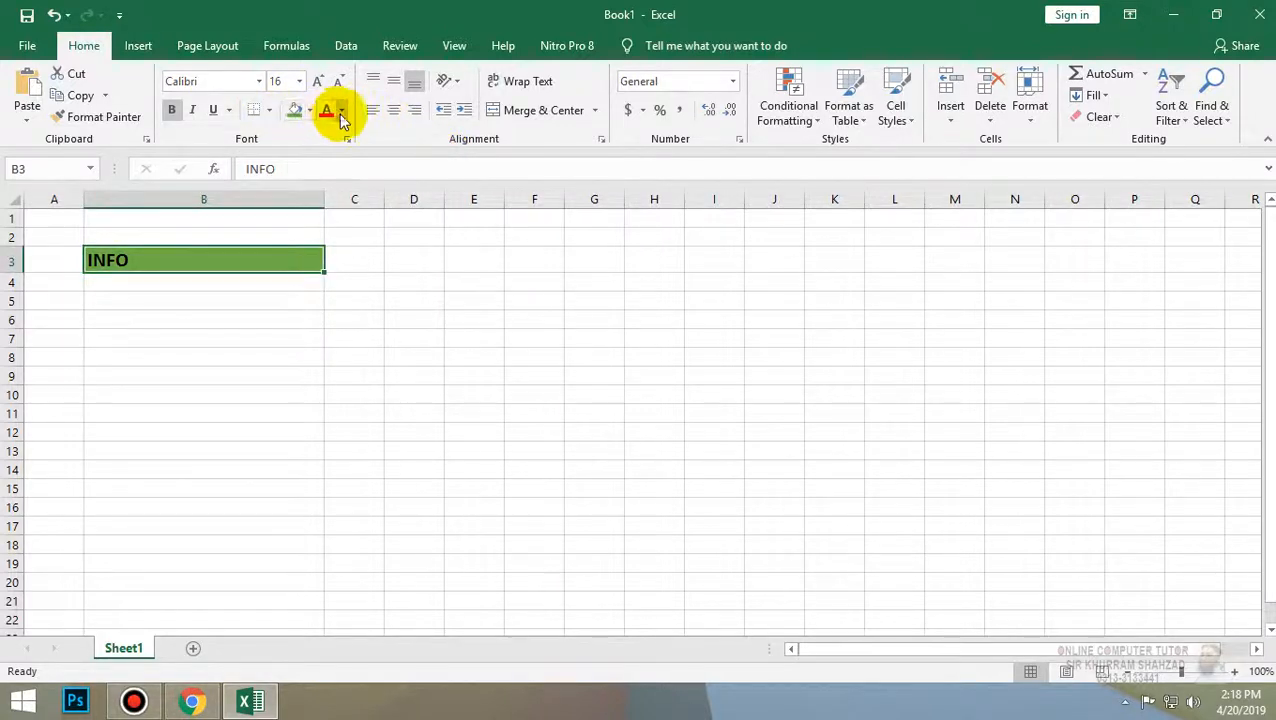
pyautogui.click(341, 111)
pyautogui.click(329, 175)
pyautogui.click(250, 300)
pyautogui.click(288, 333)
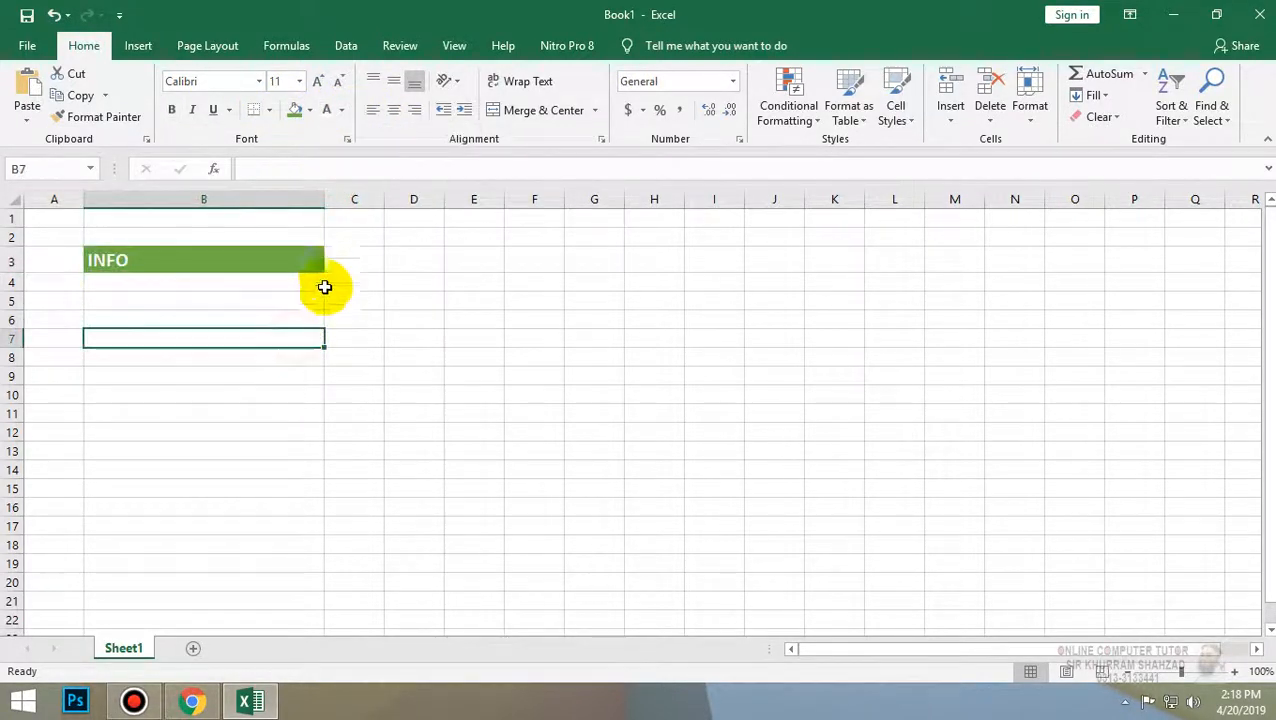
# - Examine the workbook's Info page, its Protect Workbook options and the protection commands available for reviewing
pyautogui.click(25, 45)
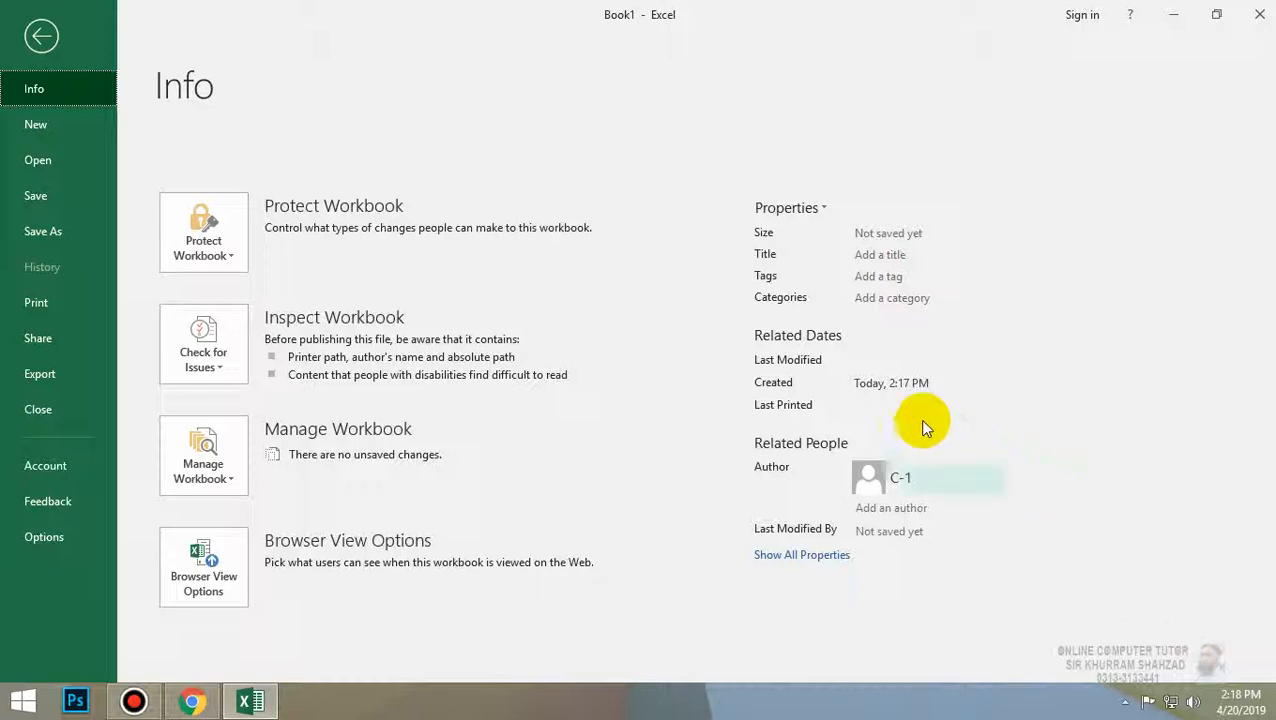
pyautogui.click(42, 34)
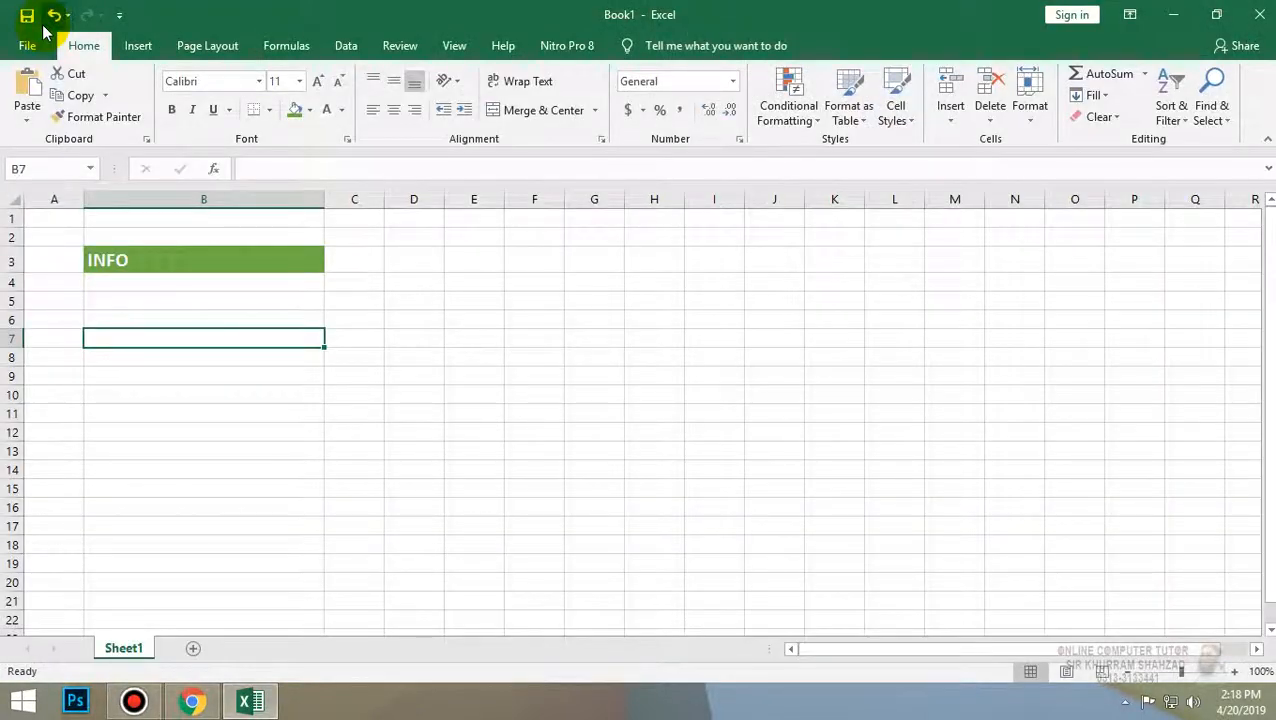
pyautogui.click(29, 42)
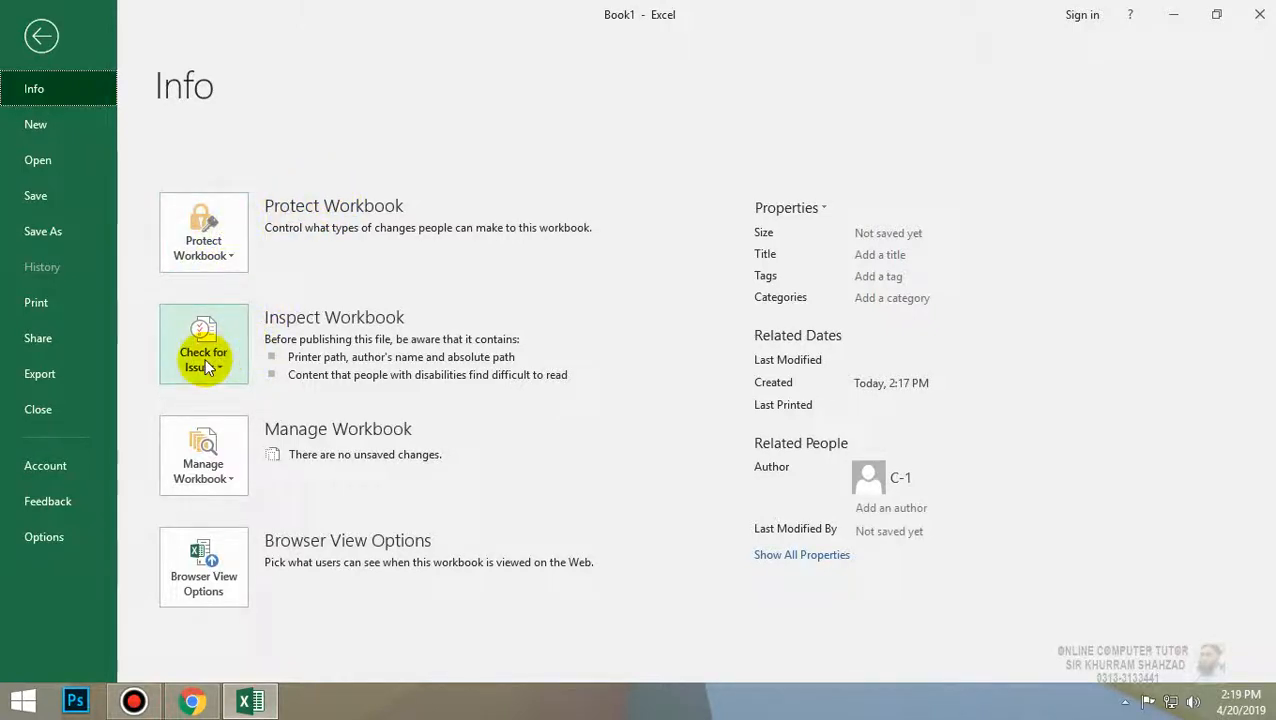
pyautogui.click(223, 262)
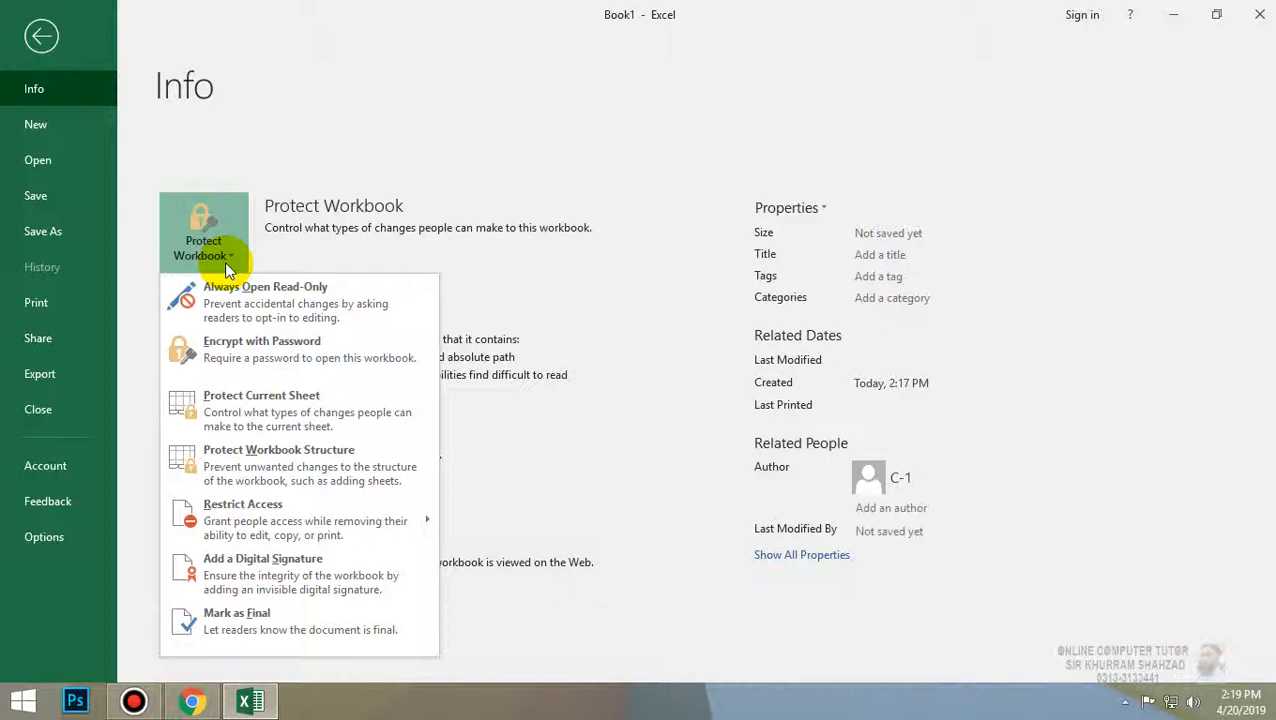
pyautogui.click(41, 36)
pyautogui.click(41, 36)
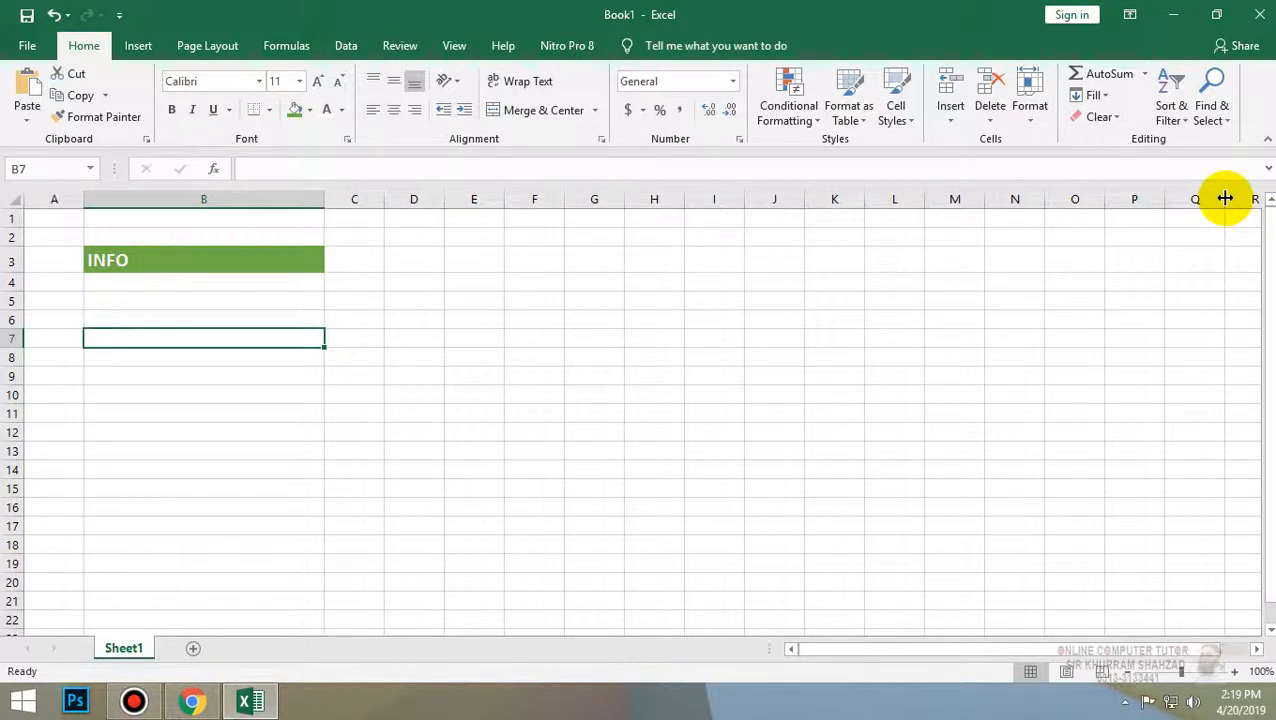
pyautogui.click(399, 45)
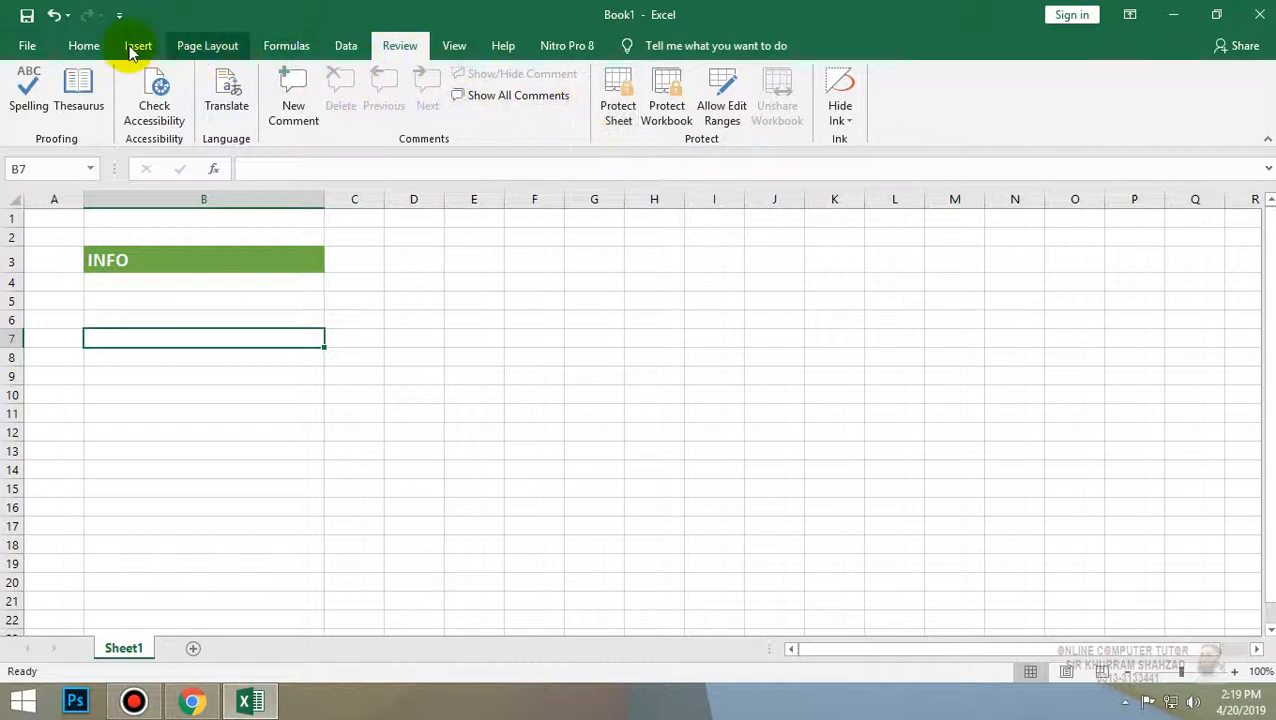
pyautogui.click(25, 44)
pyautogui.click(35, 36)
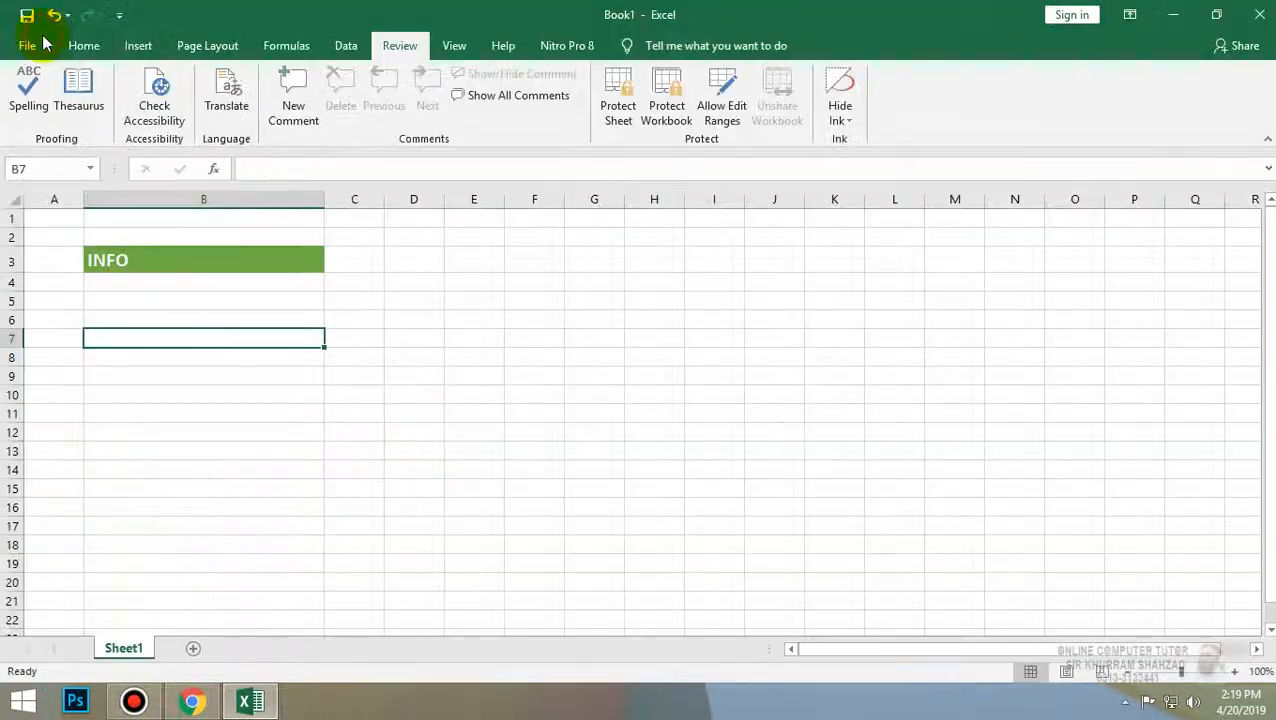
# - Show all properties of the workbook on the Info page and look through them
pyautogui.click(27, 45)
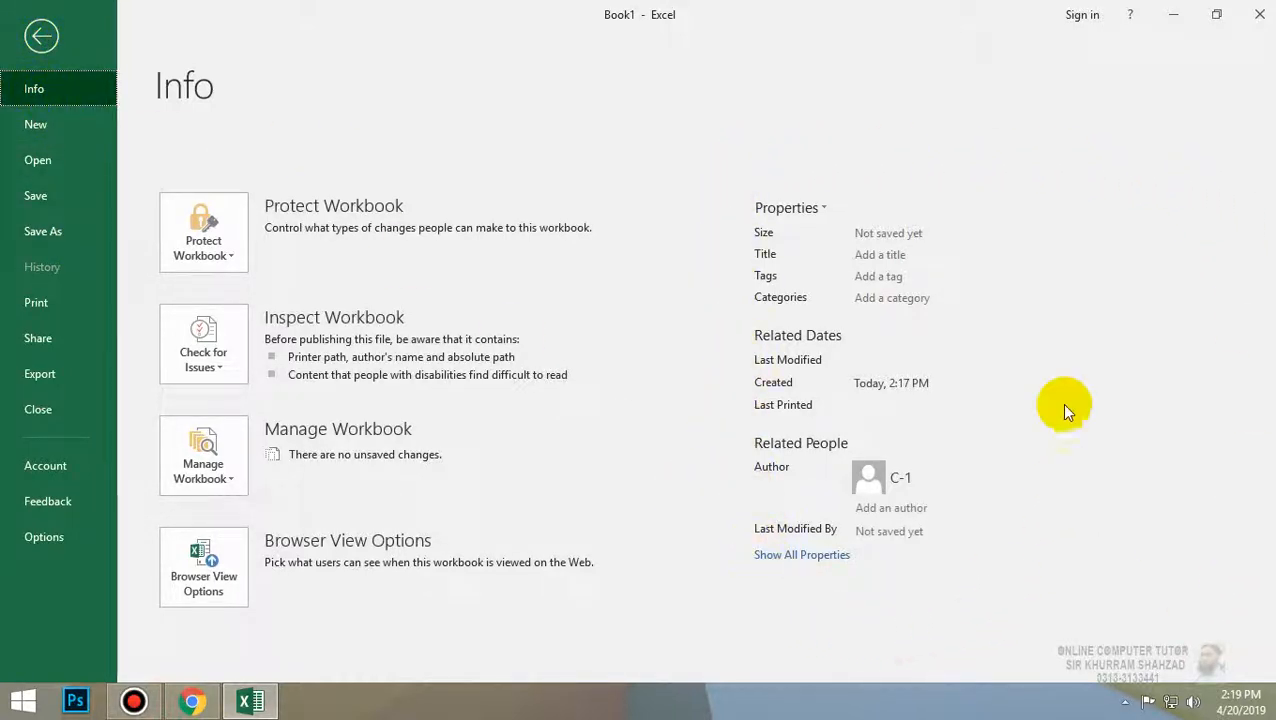
pyautogui.click(760, 554)
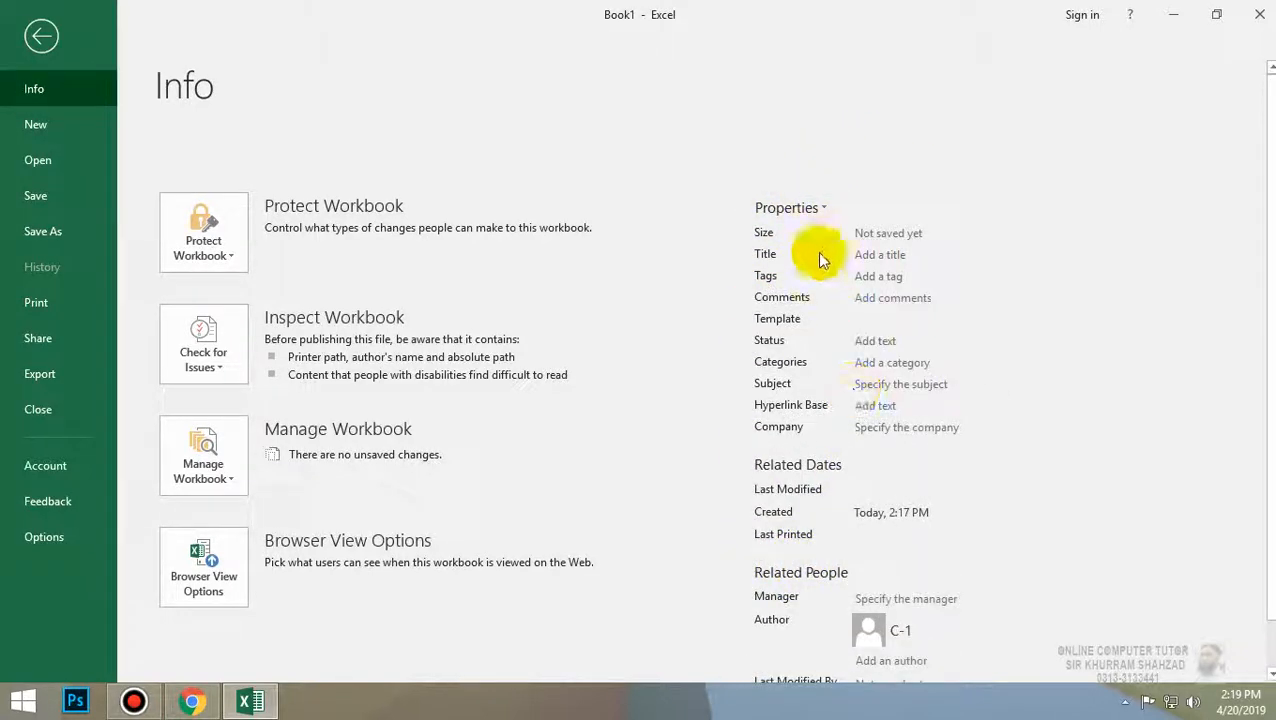
pyautogui.scroll(-1, 830, 300)
pyautogui.click(53, 108)
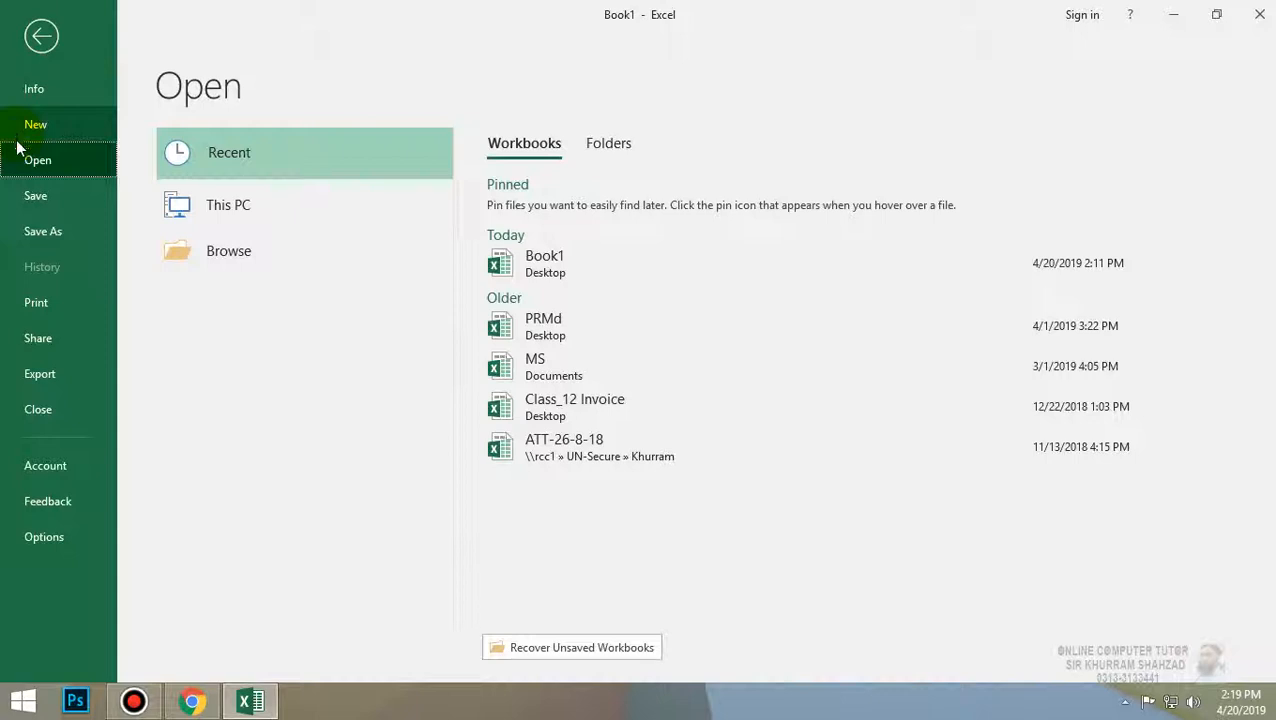
pyautogui.click(38, 36)
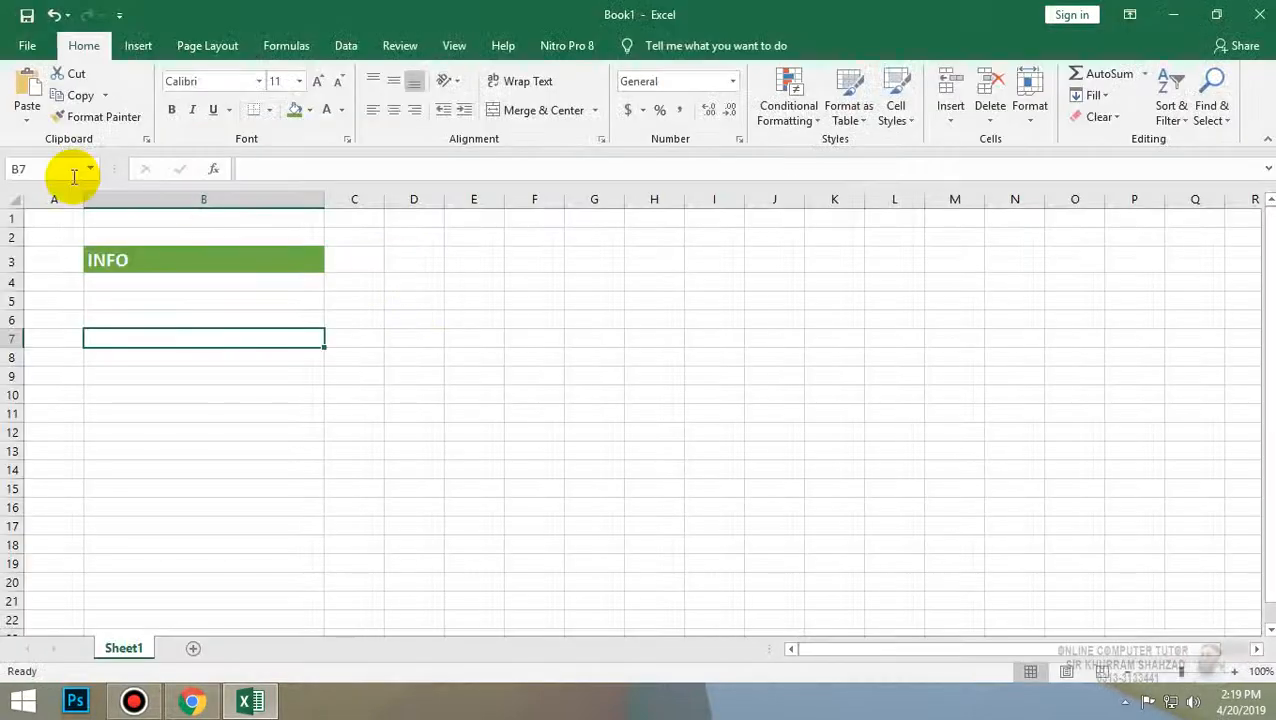
# - Copy the formatted INFO cell to B4 and change the copy's text to NEW
pyautogui.click(27, 45)
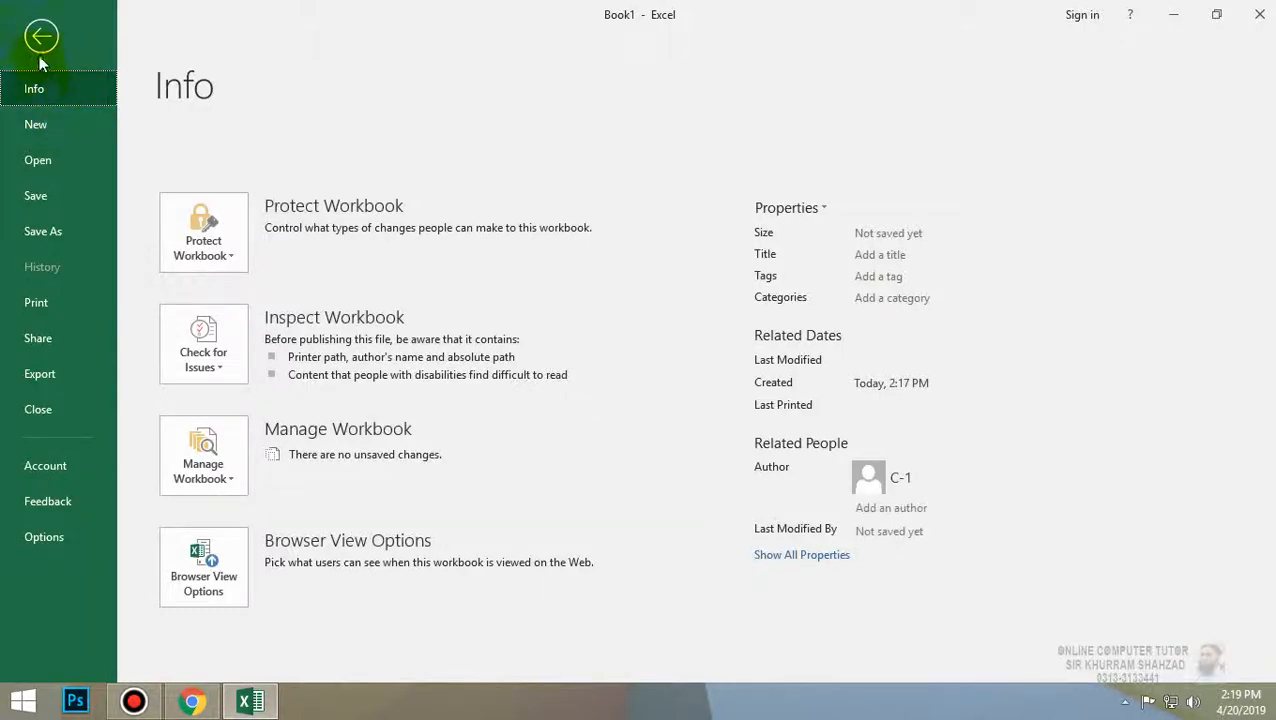
pyautogui.click(41, 40)
pyautogui.click(208, 263)
pyautogui.hotkey('ctrl', 'c')
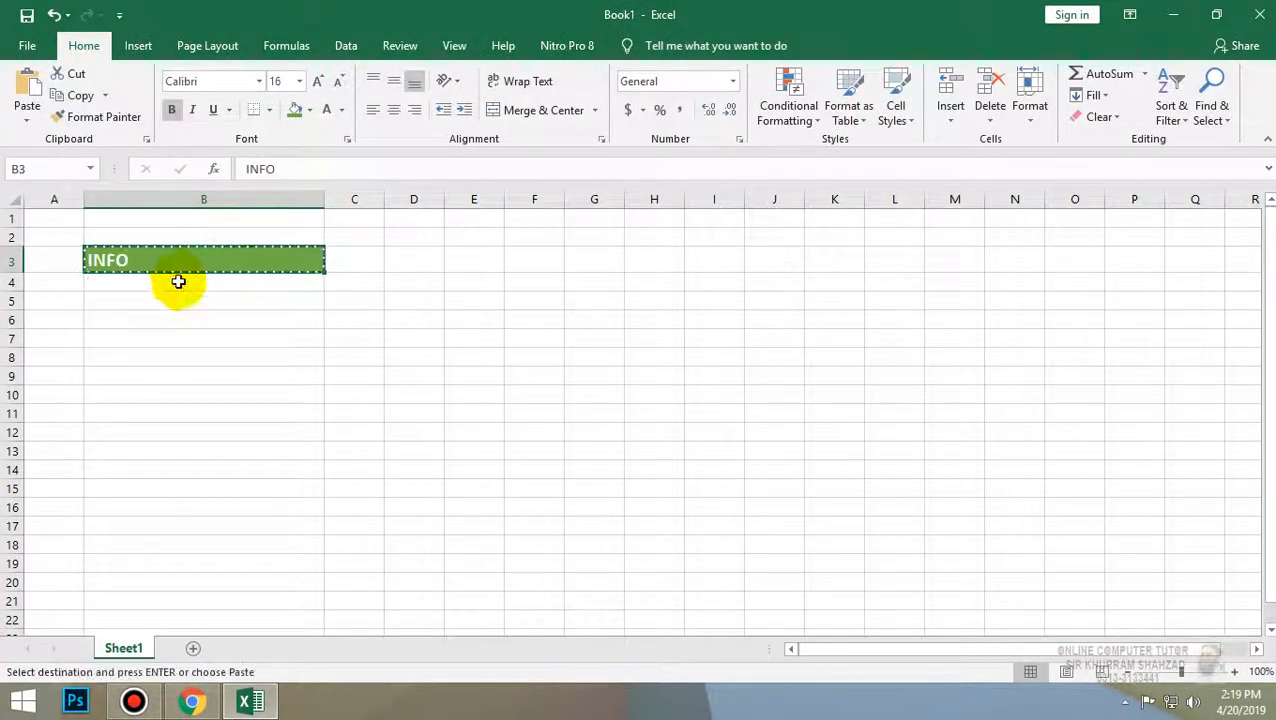
pyautogui.click(178, 282)
pyautogui.hotkey('ctrl', 'v')
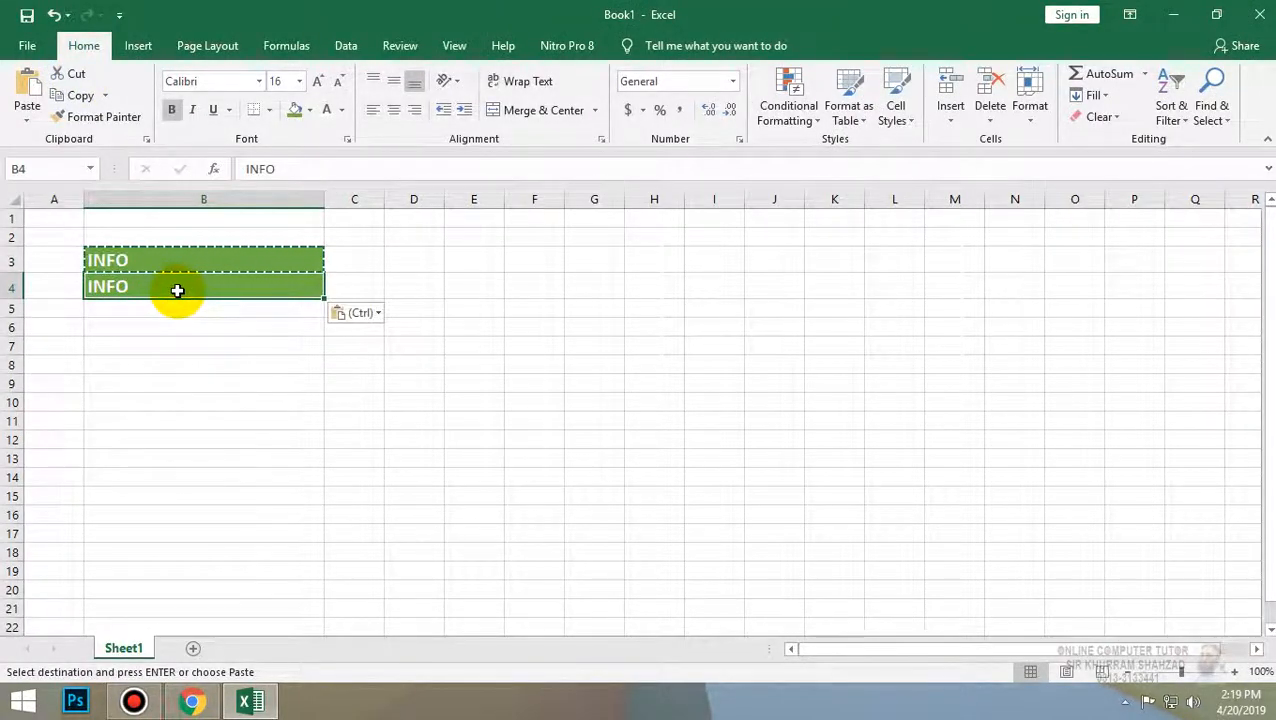
pyautogui.write('NEW')
pyautogui.press('Return')
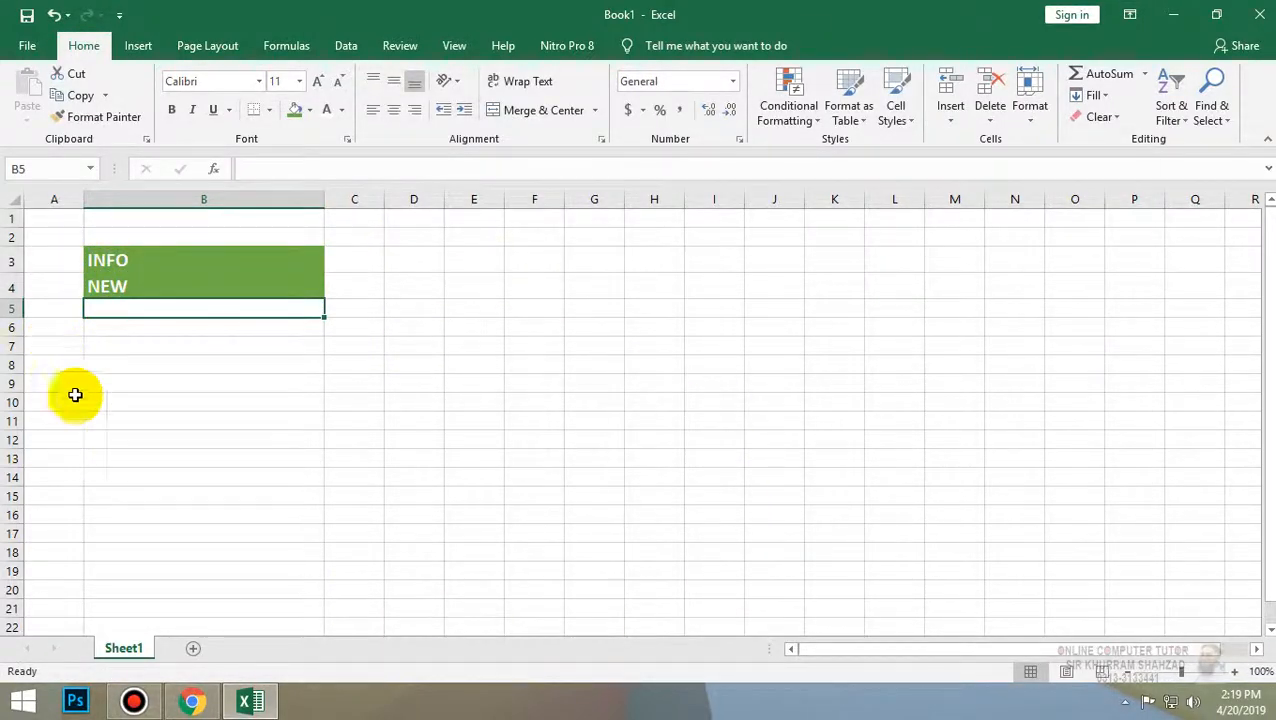
# - Create a new workbook from the Blank workbook template and close it again
pyautogui.click(24, 44)
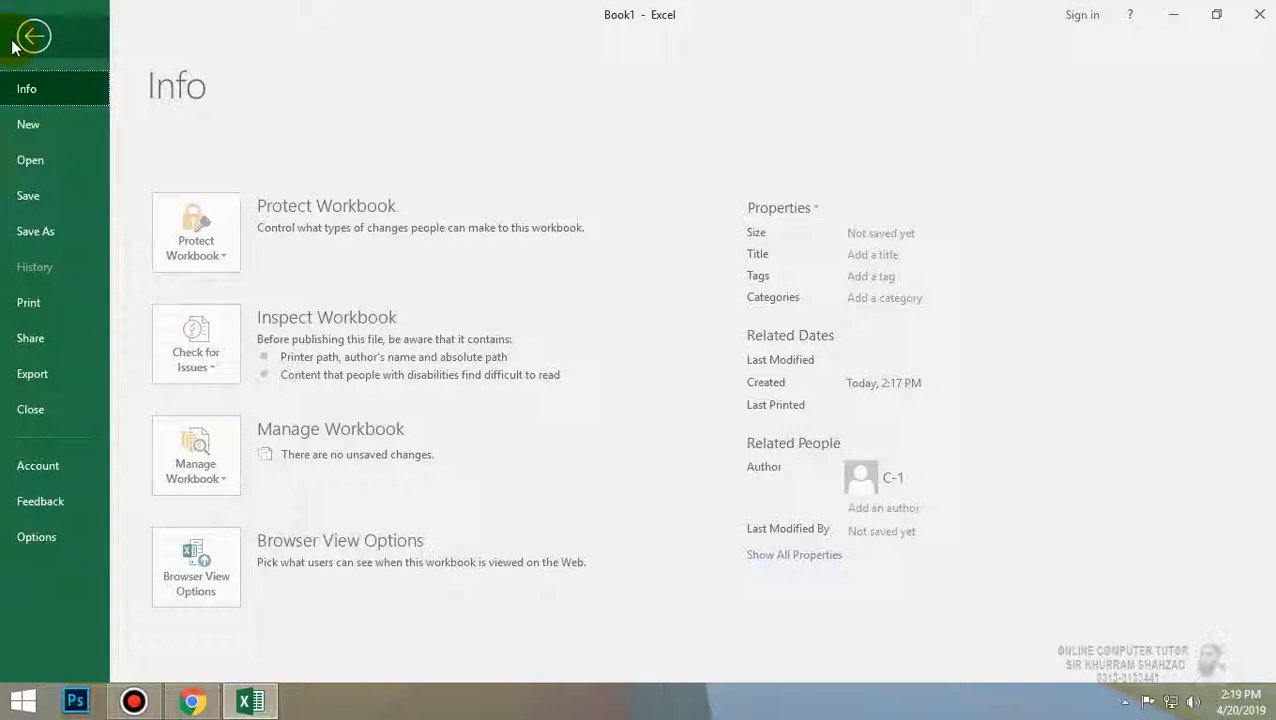
pyautogui.click(32, 128)
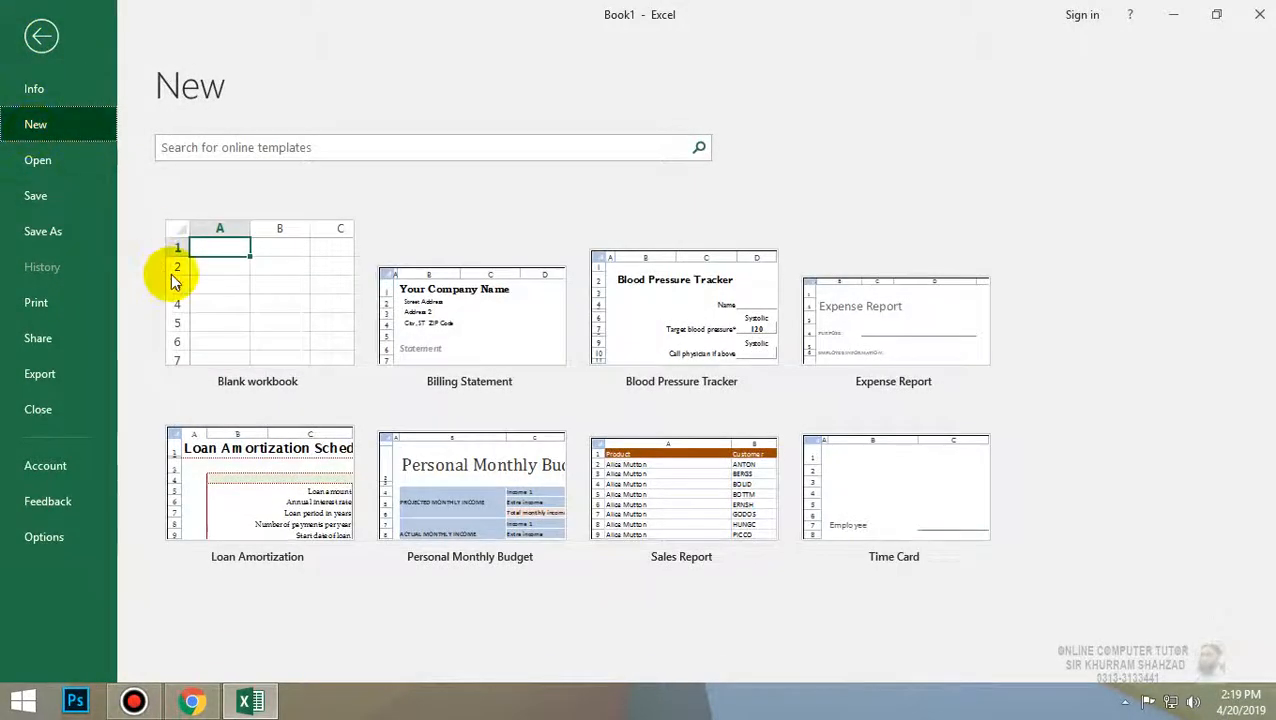
pyautogui.click(199, 293)
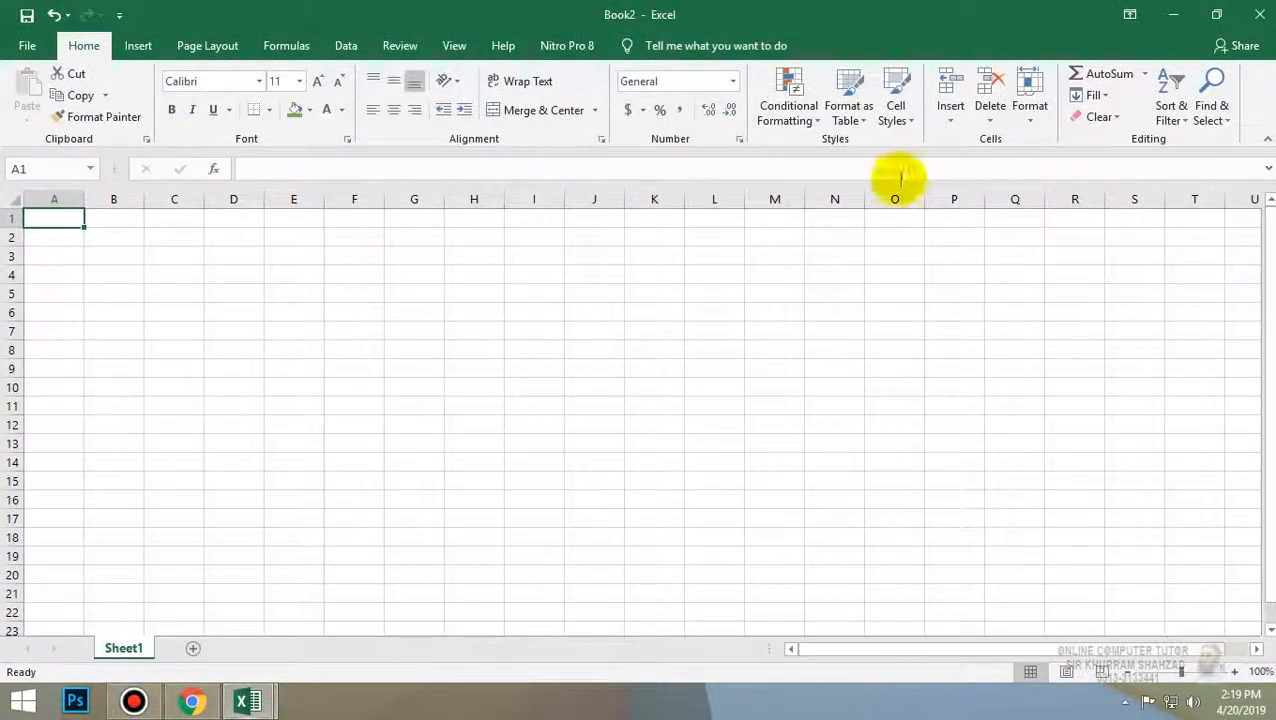
pyautogui.click(1259, 14)
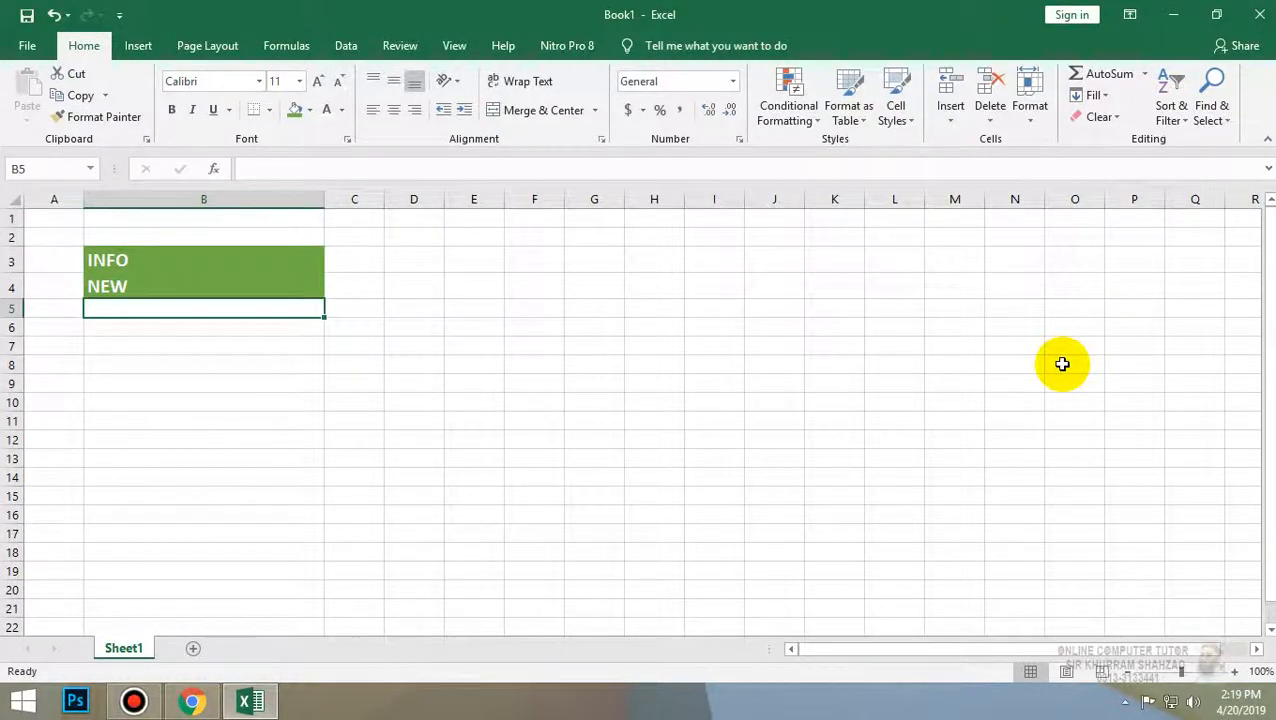
# - Create another blank workbook directly and close it, keeping Book1 open
pyautogui.hotkey('ctrl', 'n')
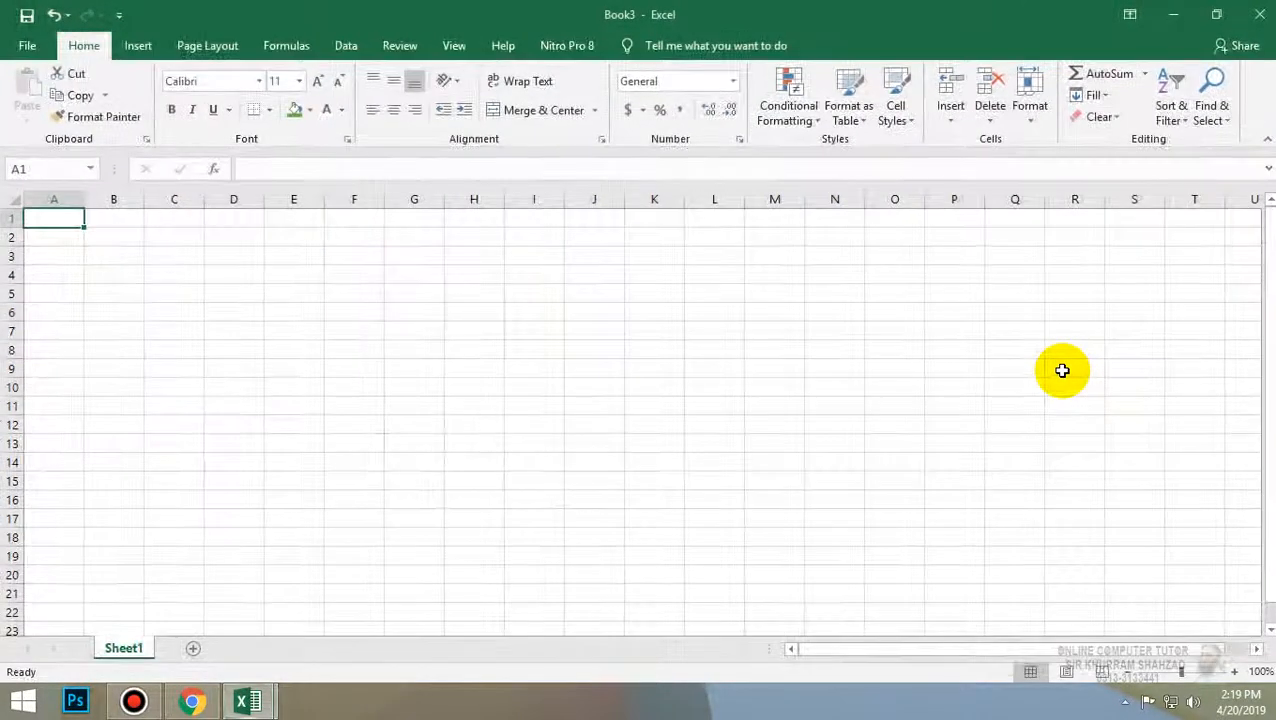
pyautogui.click(1259, 14)
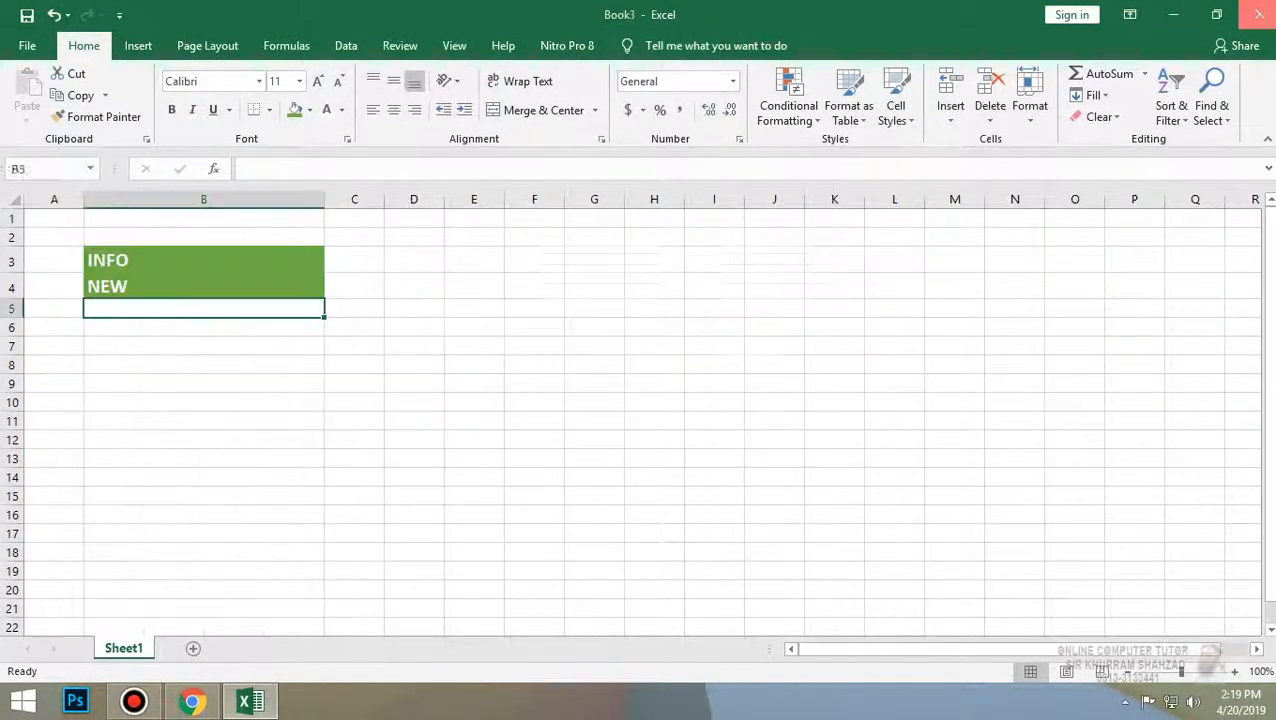
pyautogui.click(1259, 14)
pyautogui.click(722, 370)
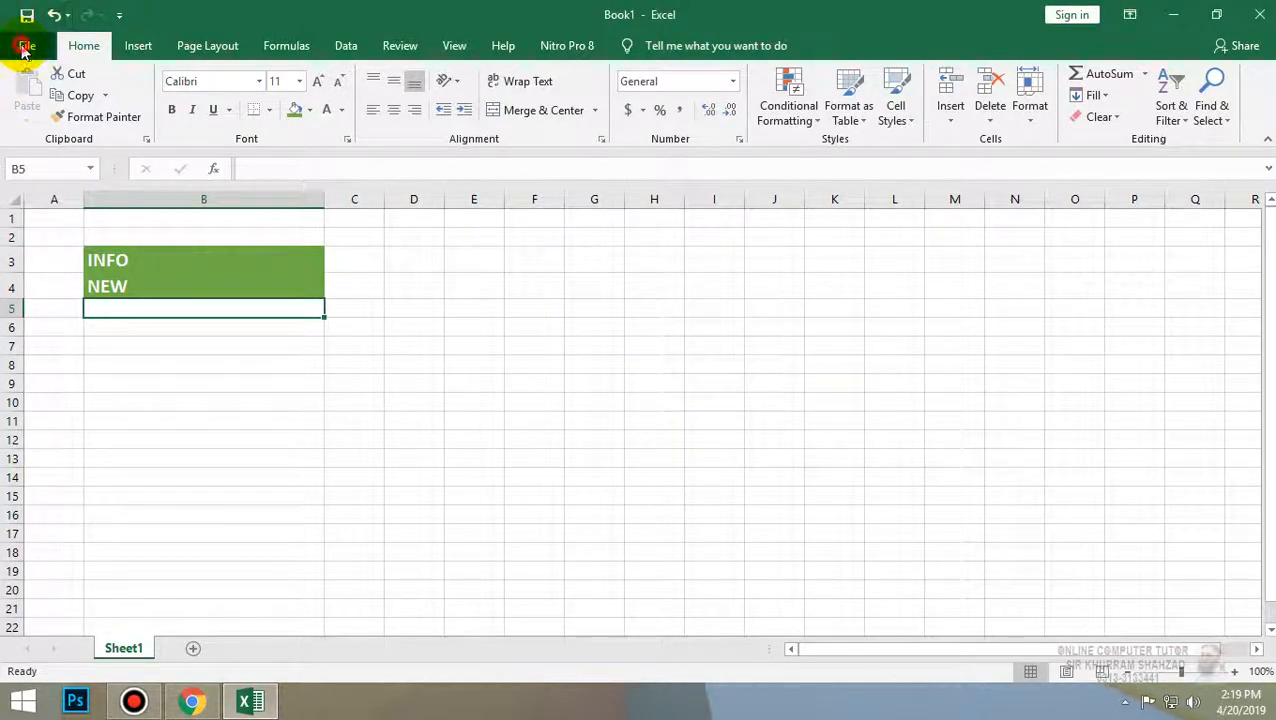
# - Try to open the recent workbook PRMd from the Desktop
pyautogui.click(24, 46)
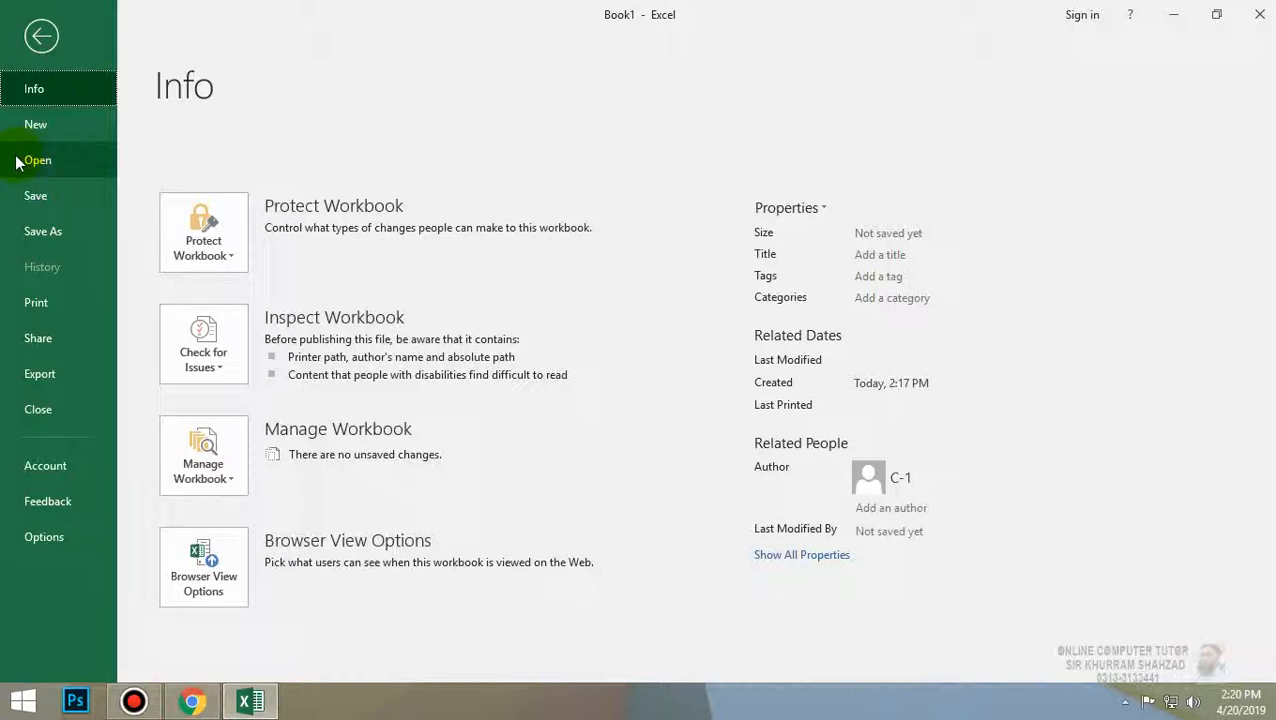
pyautogui.click(40, 162)
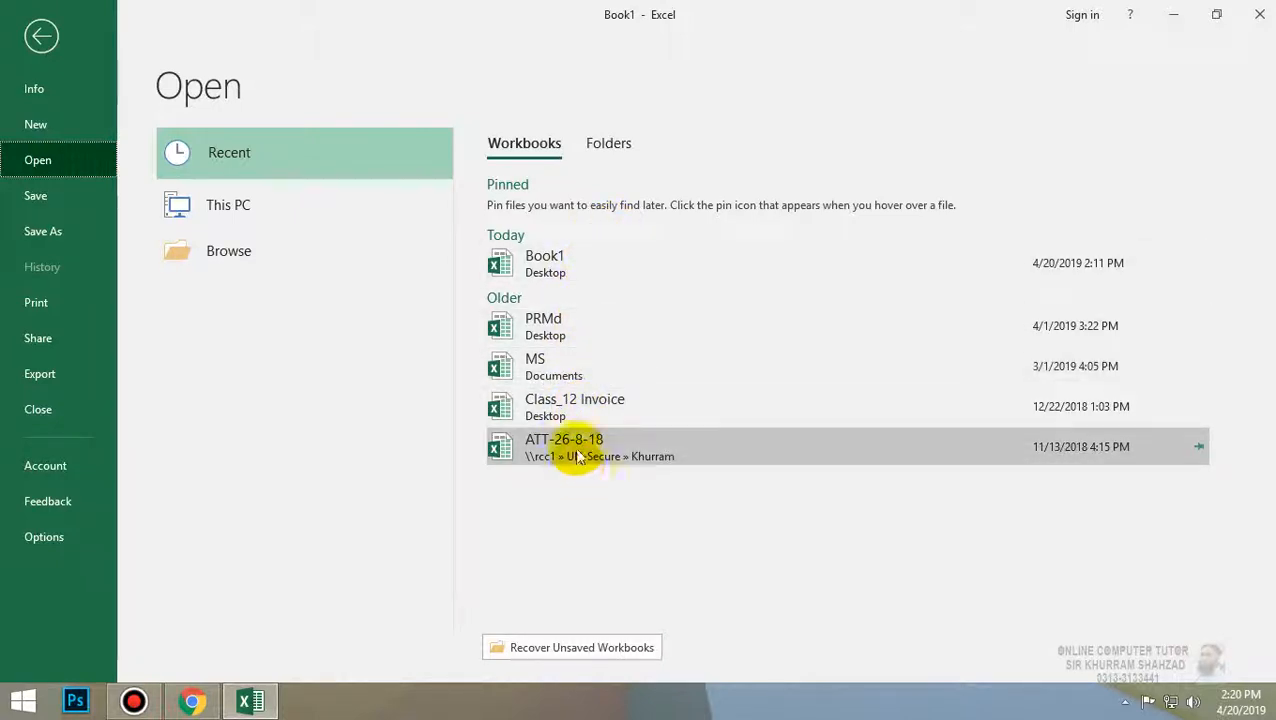
pyautogui.click(557, 327)
pyautogui.click(652, 403)
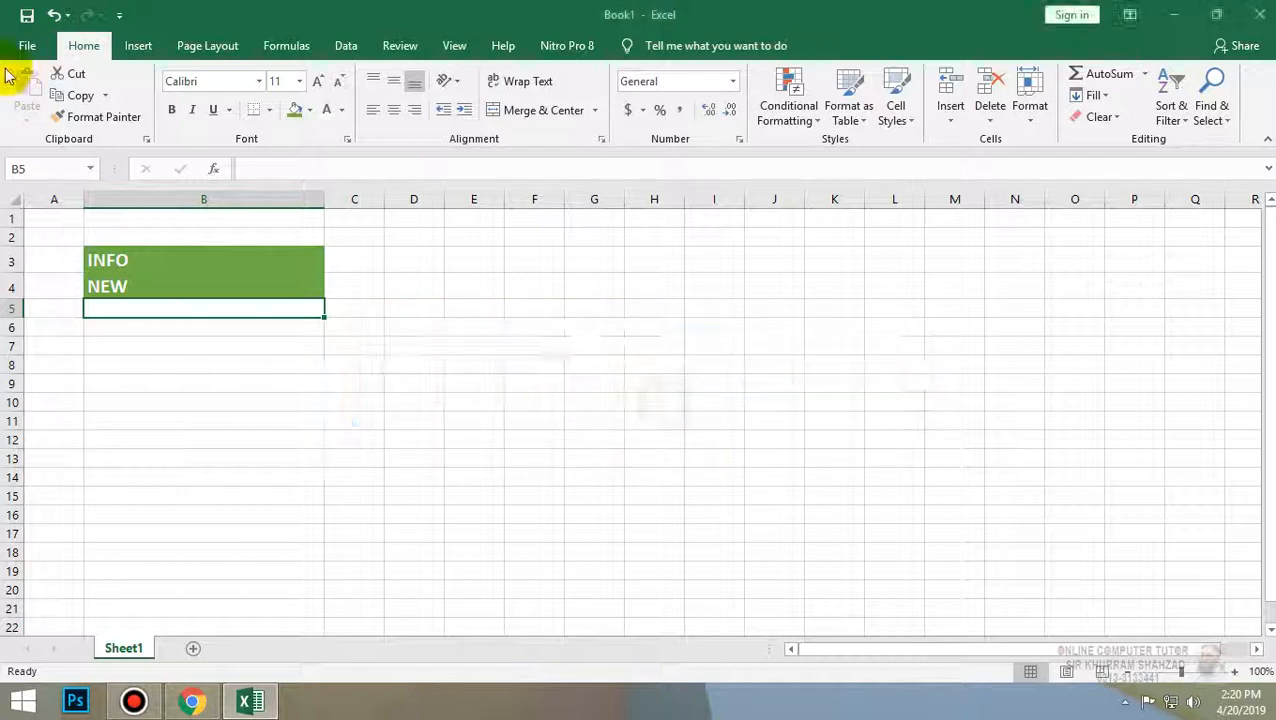
# - Open the MS workbook by browsing to the Documents folder, and close it again
pyautogui.click(25, 45)
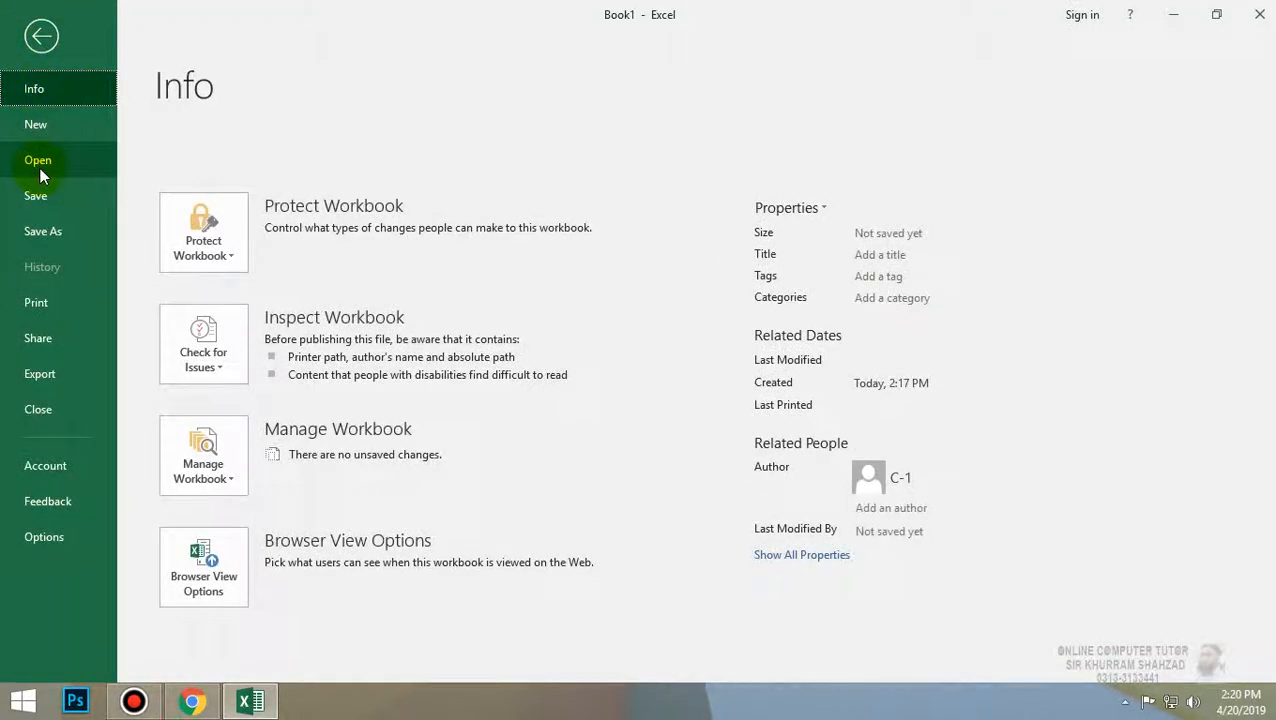
pyautogui.click(40, 167)
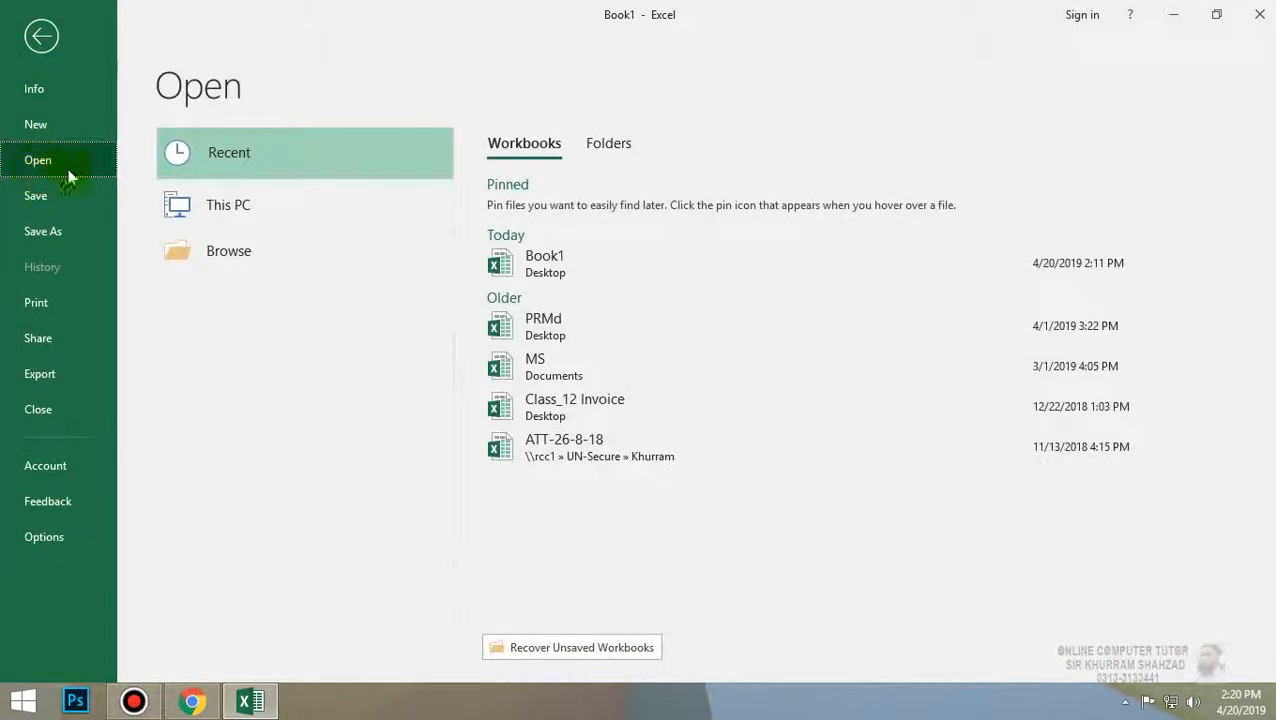
pyautogui.click(256, 264)
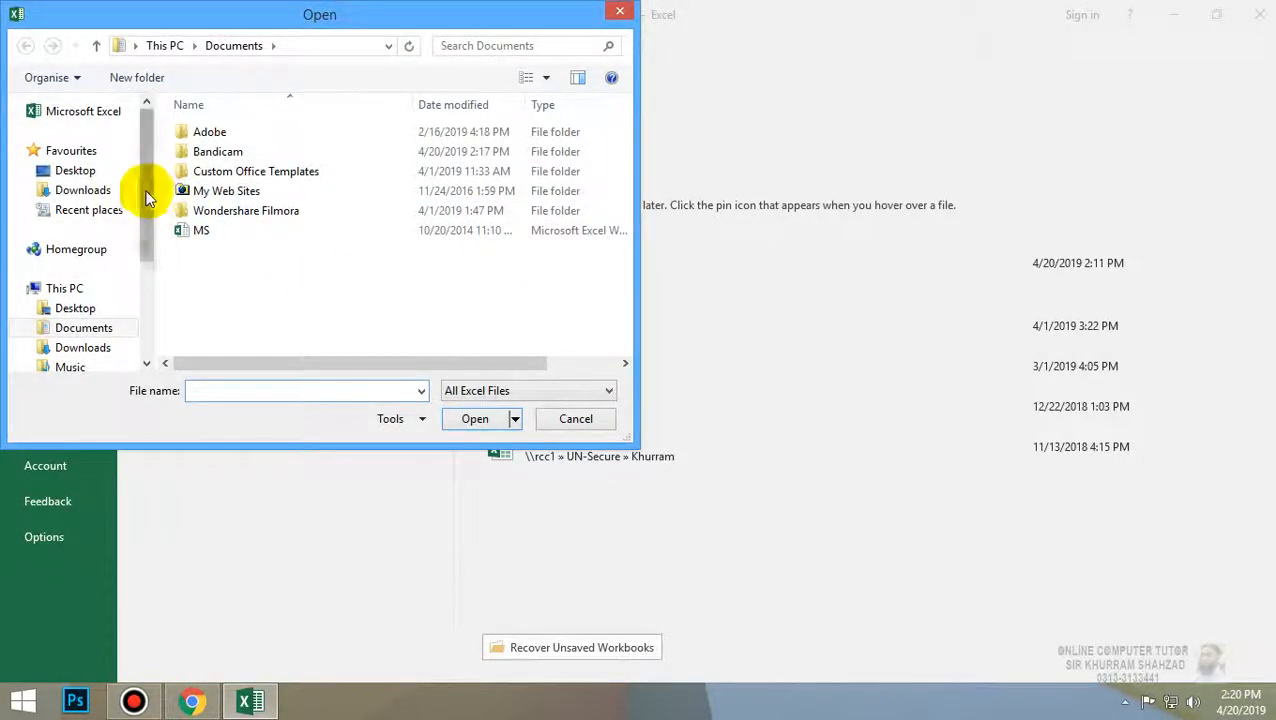
pyautogui.moveTo(140, 201); pyautogui.dragTo(147, 243)
pyautogui.click(196, 231)
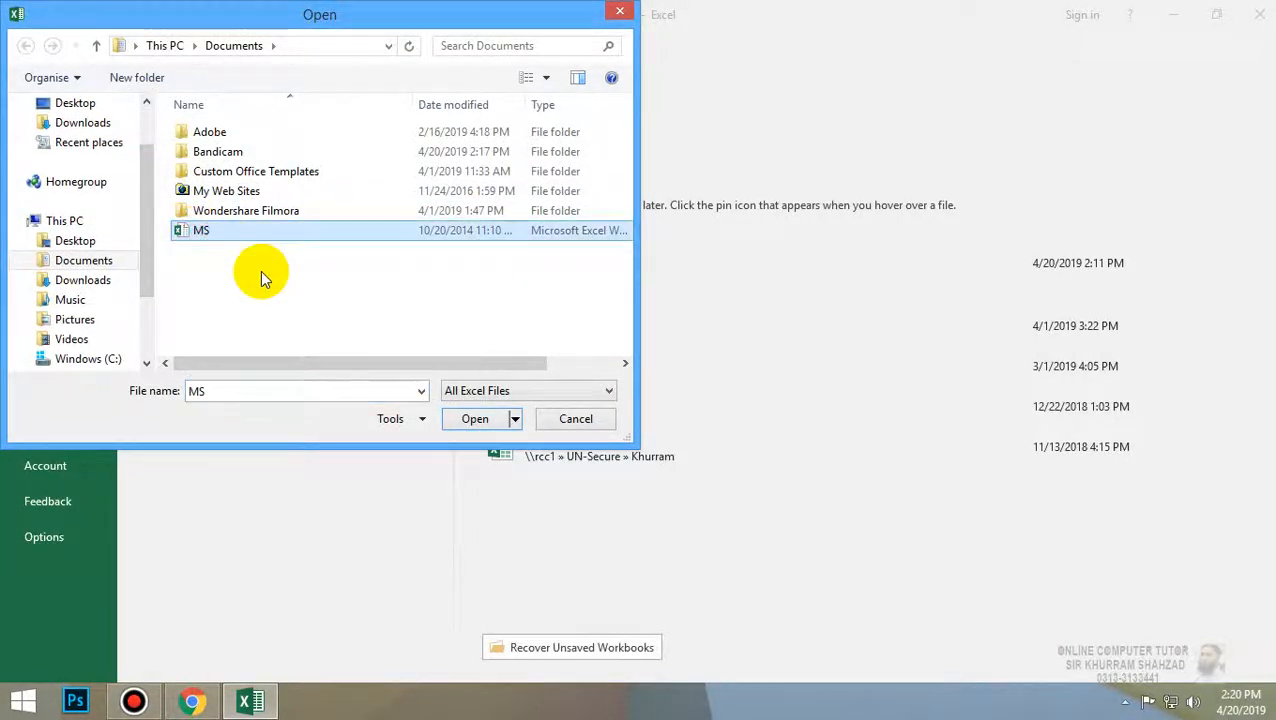
pyautogui.click(478, 419)
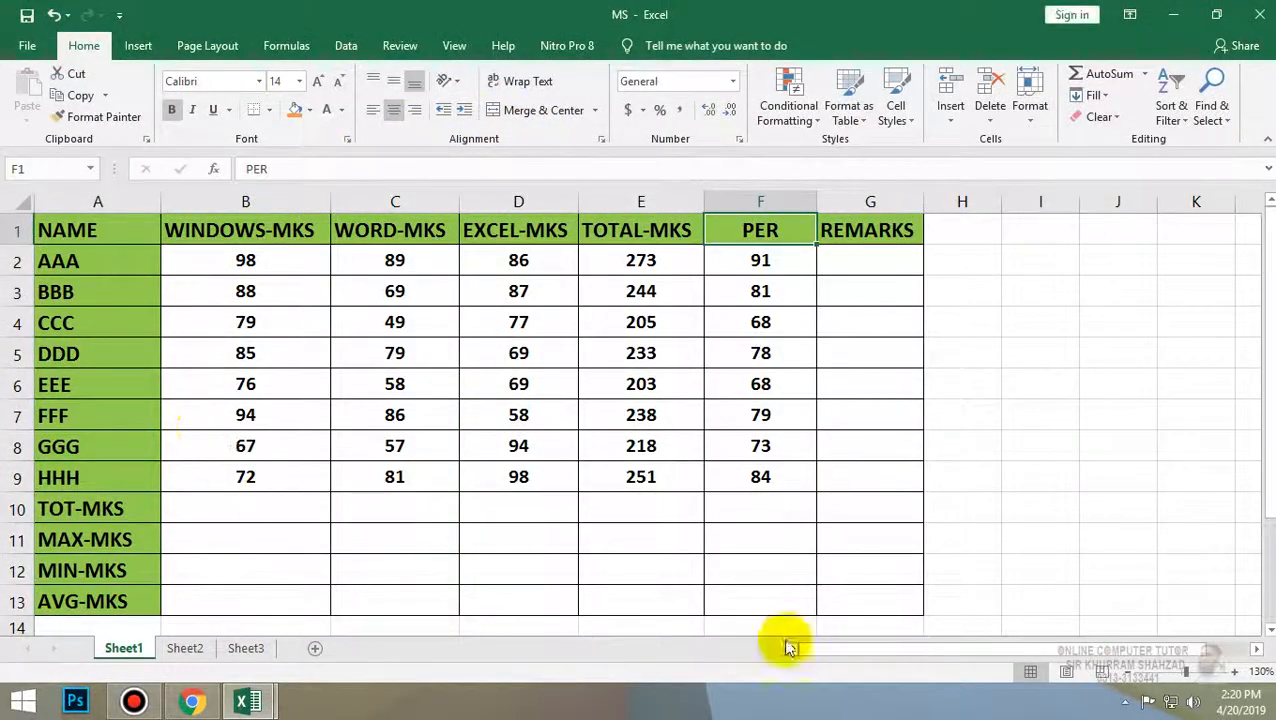
pyautogui.click(1259, 14)
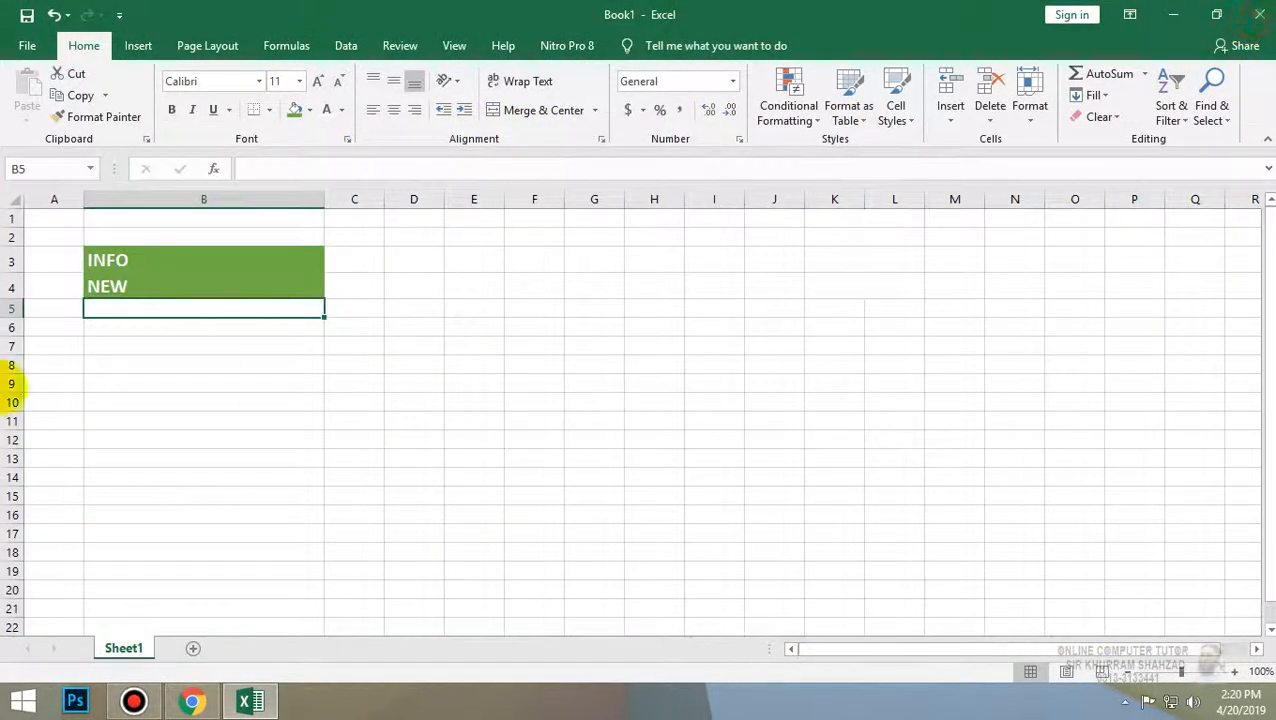
pyautogui.click(27, 45)
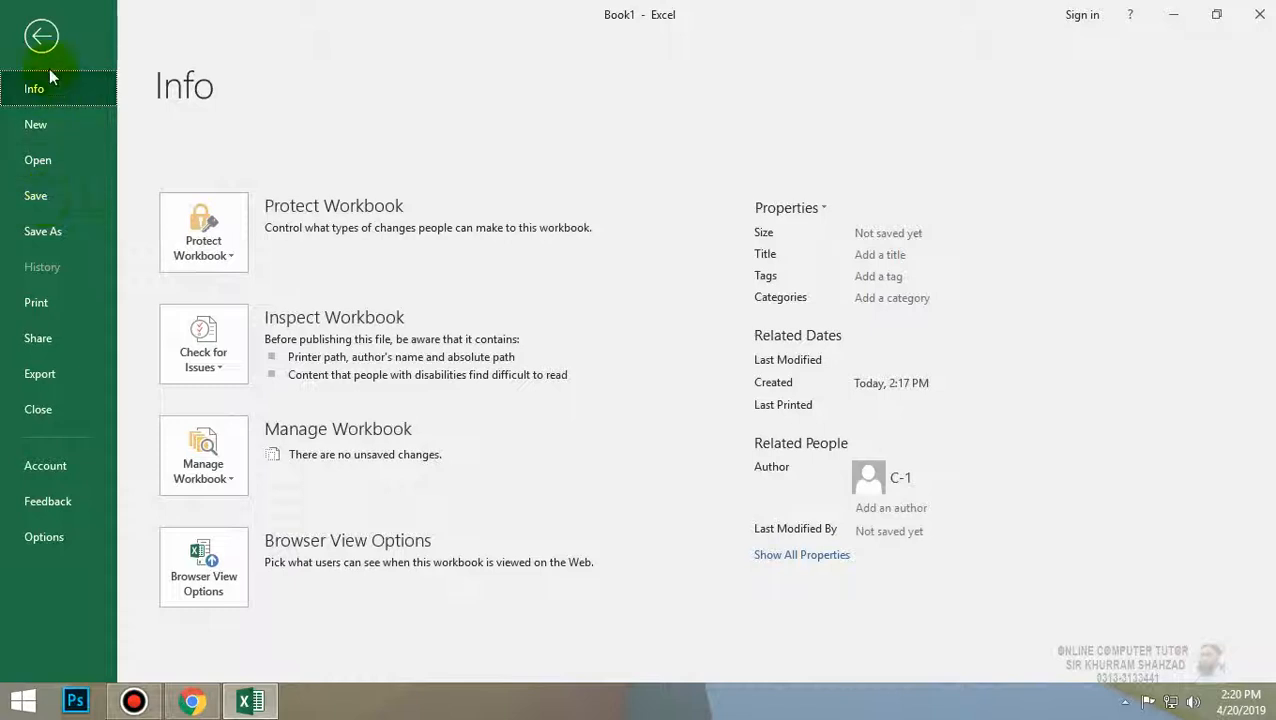
pyautogui.click(45, 46)
pyautogui.click(676, 455)
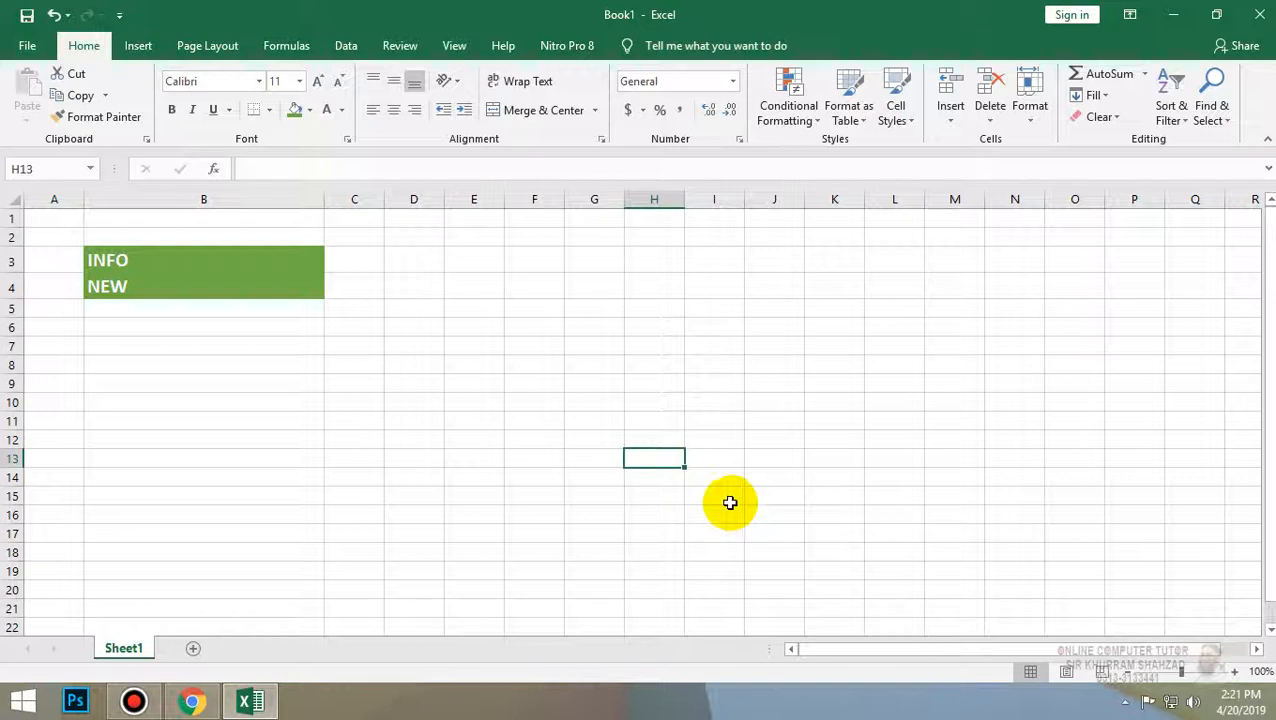
pyautogui.click(511, 258)
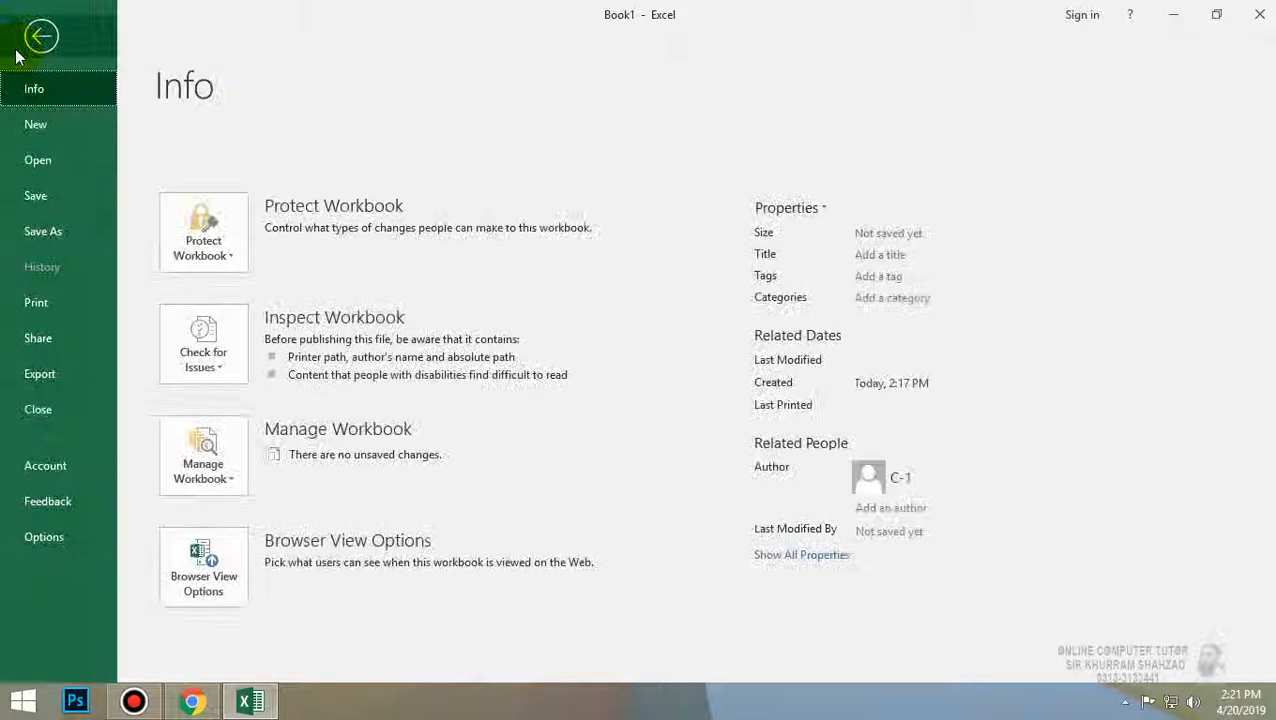
# - Save the workbook to the Desktop as an Excel Workbook named ABC
pyautogui.click(40, 195)
pyautogui.click(163, 246)
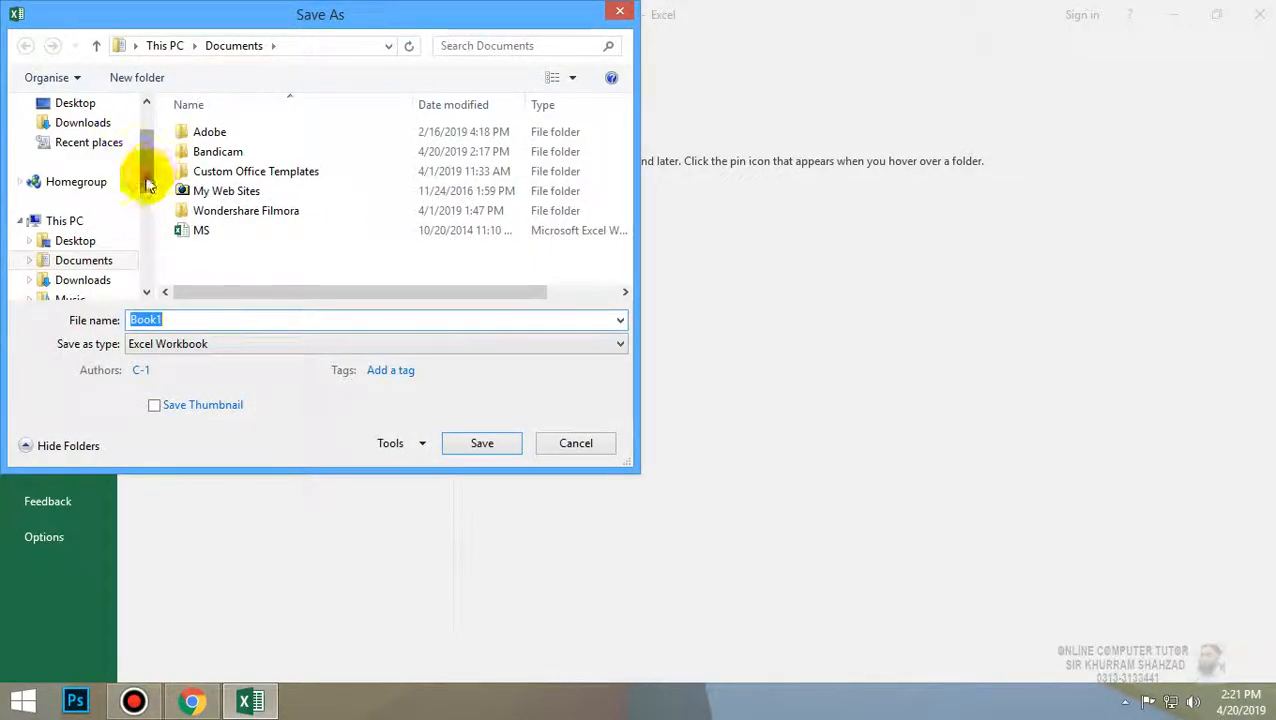
pyautogui.moveTo(148, 166); pyautogui.dragTo(145, 224)
pyautogui.click(99, 203)
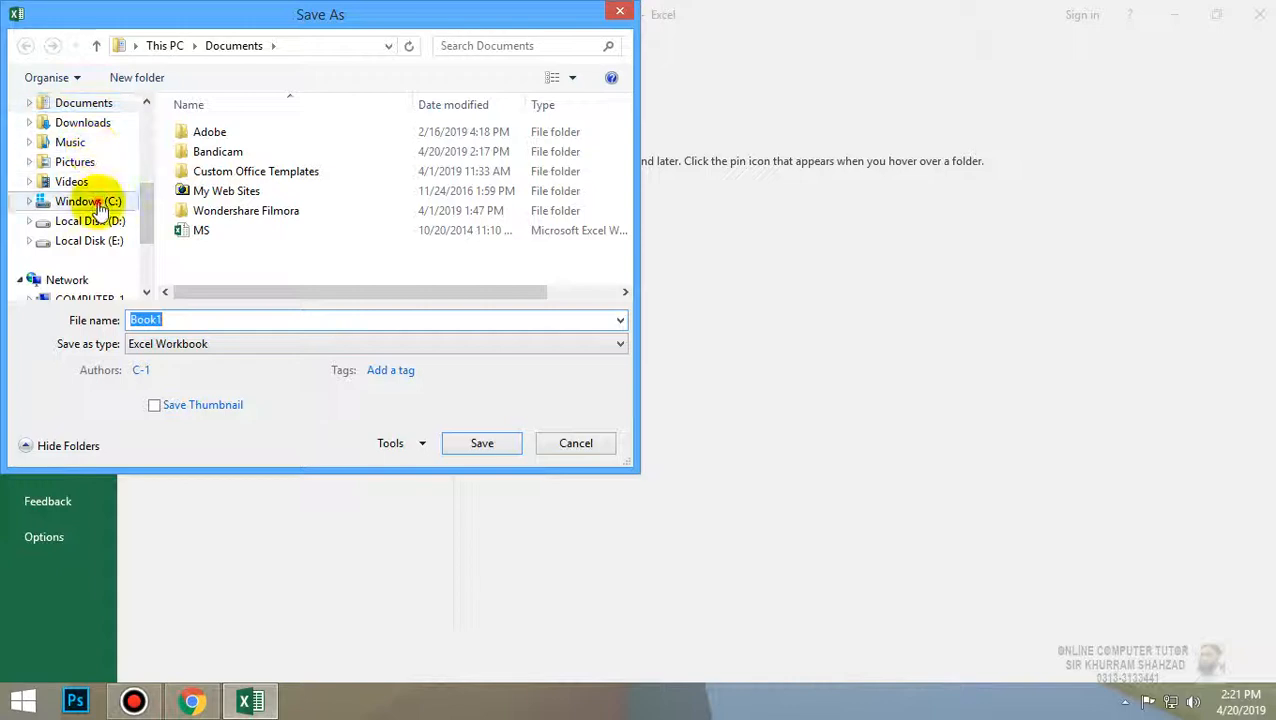
pyautogui.click(92, 221)
pyautogui.click(97, 241)
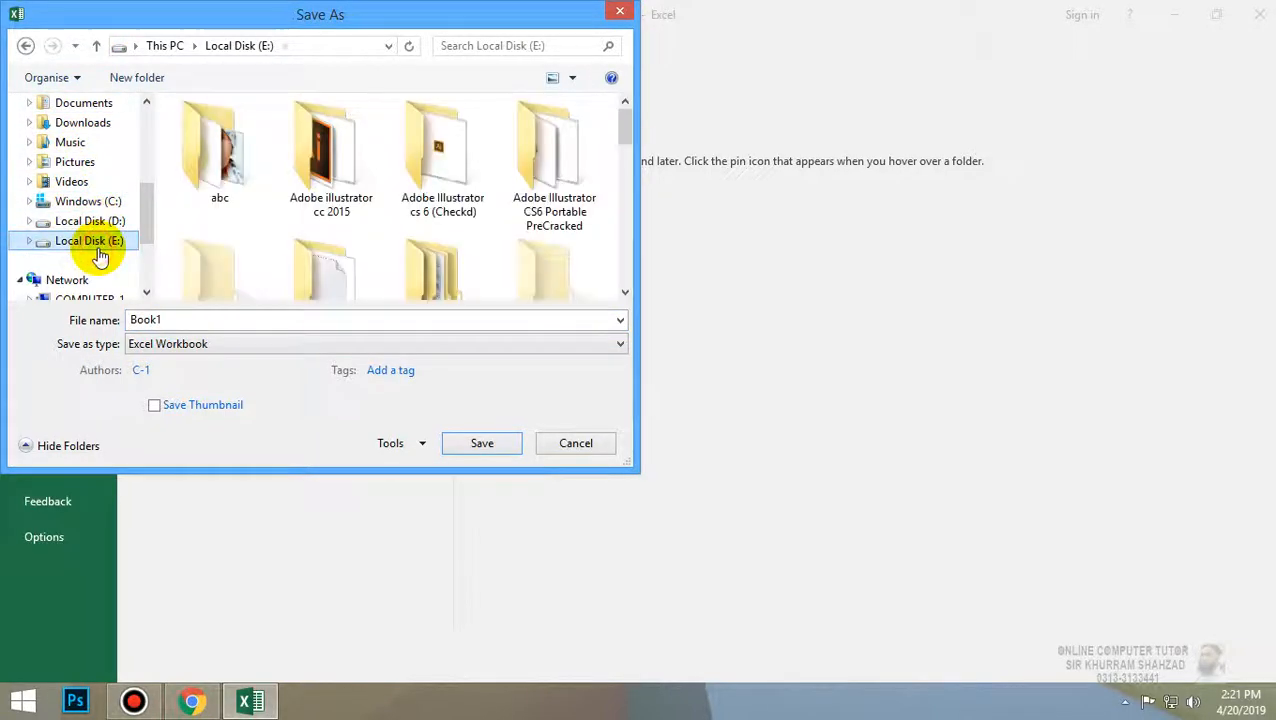
pyautogui.moveTo(146, 212); pyautogui.dragTo(146, 191)
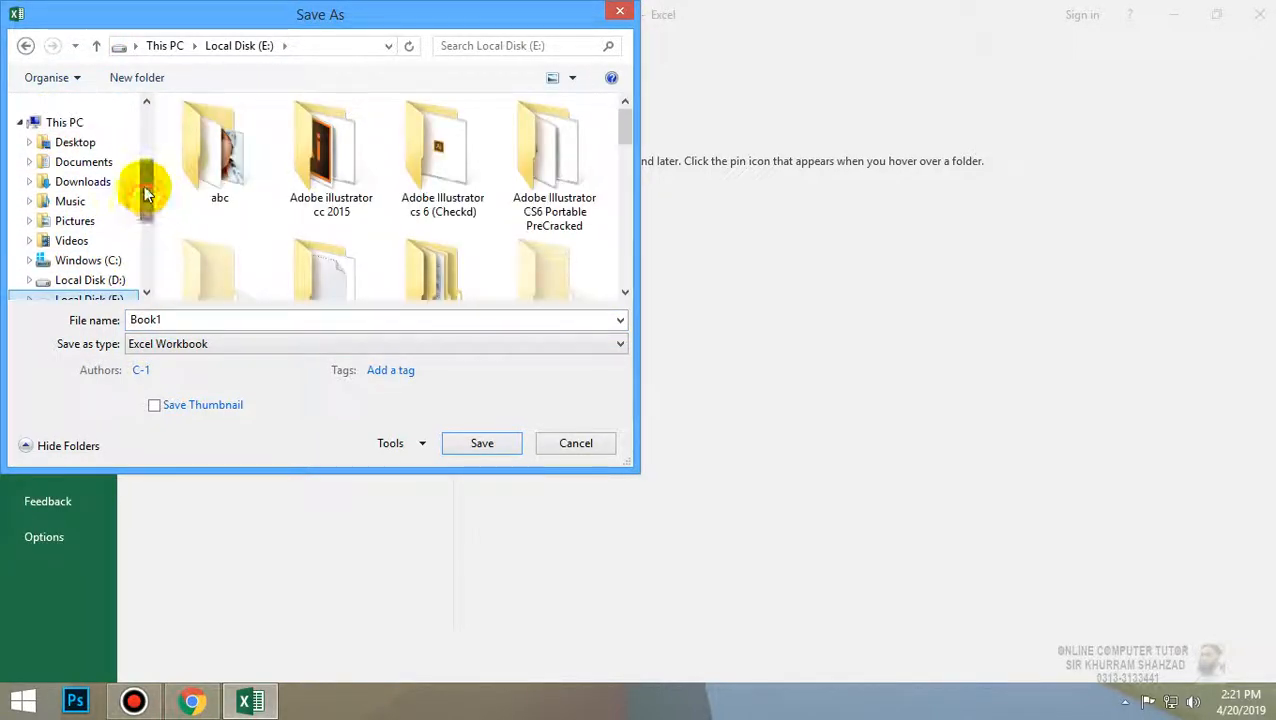
pyautogui.click(100, 148)
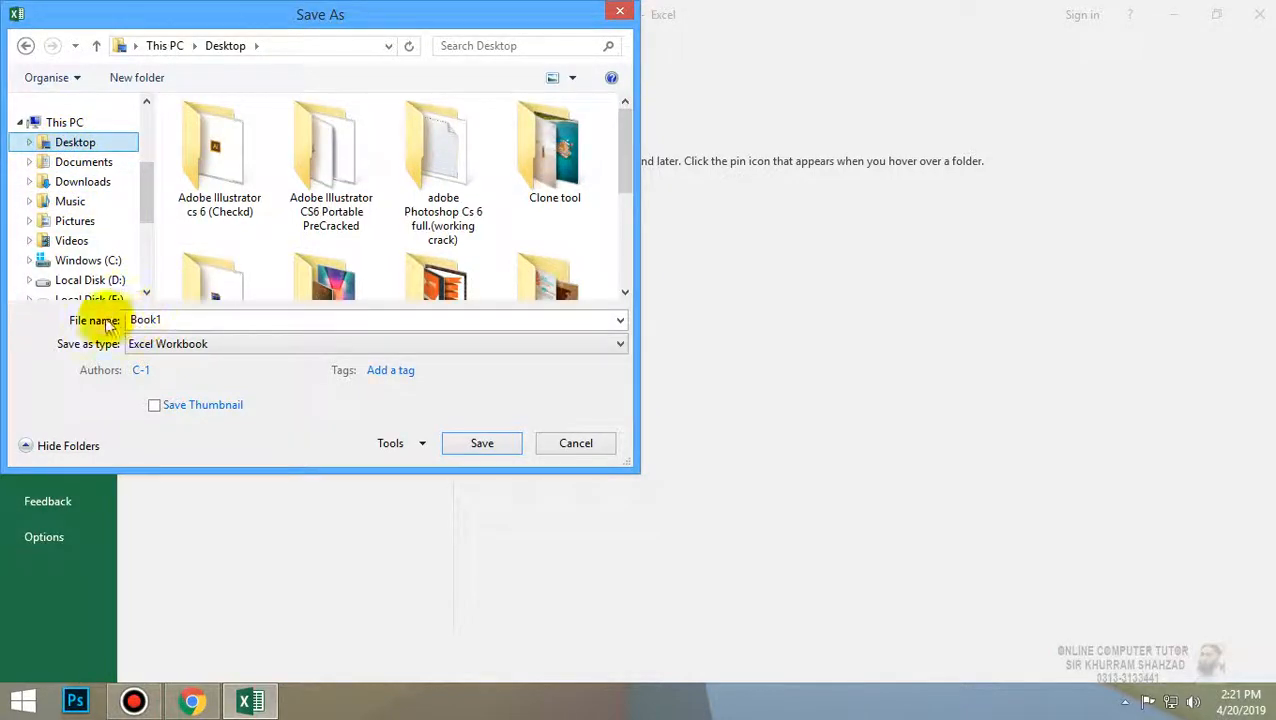
pyautogui.doubleClick(152, 320)
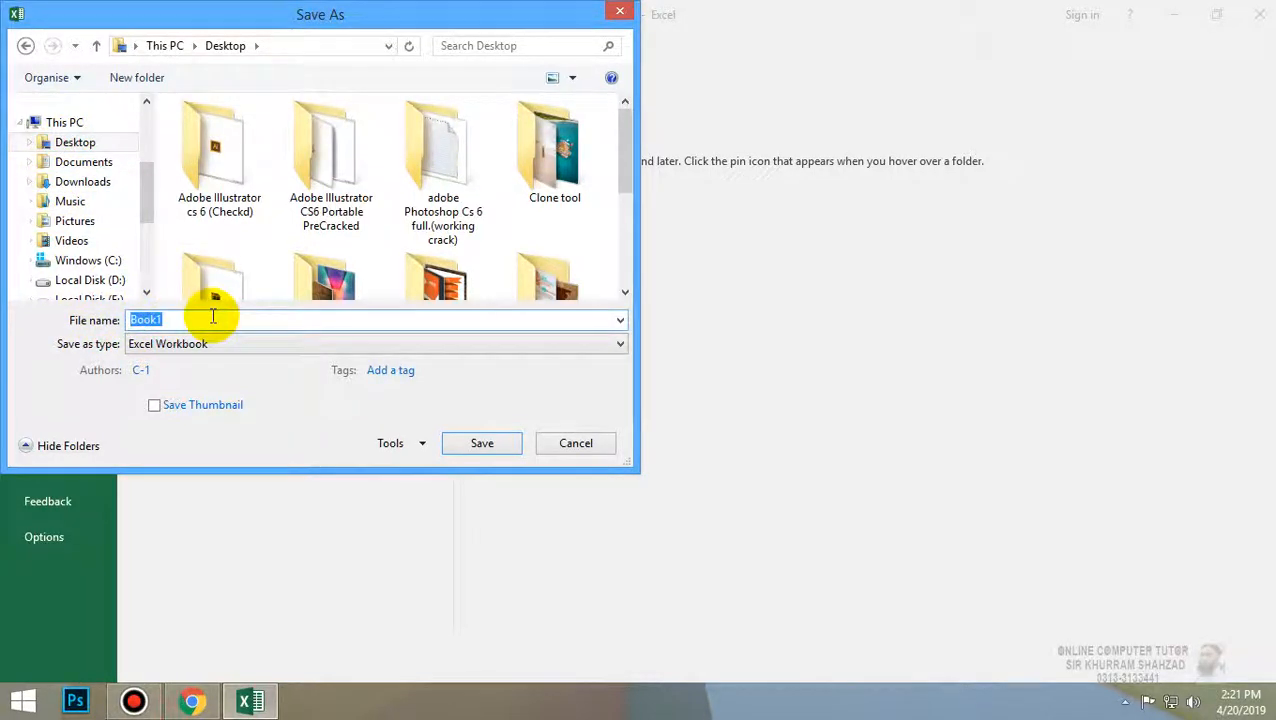
pyautogui.write('ABC')
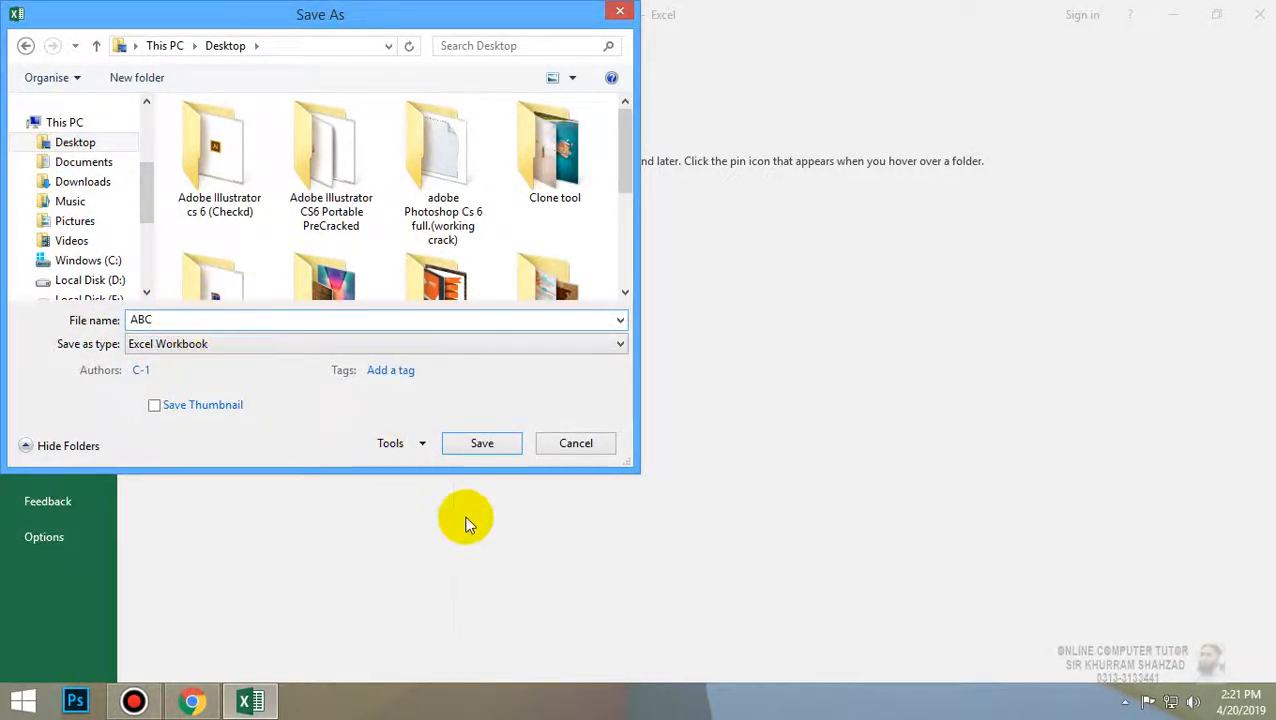
pyautogui.click(480, 447)
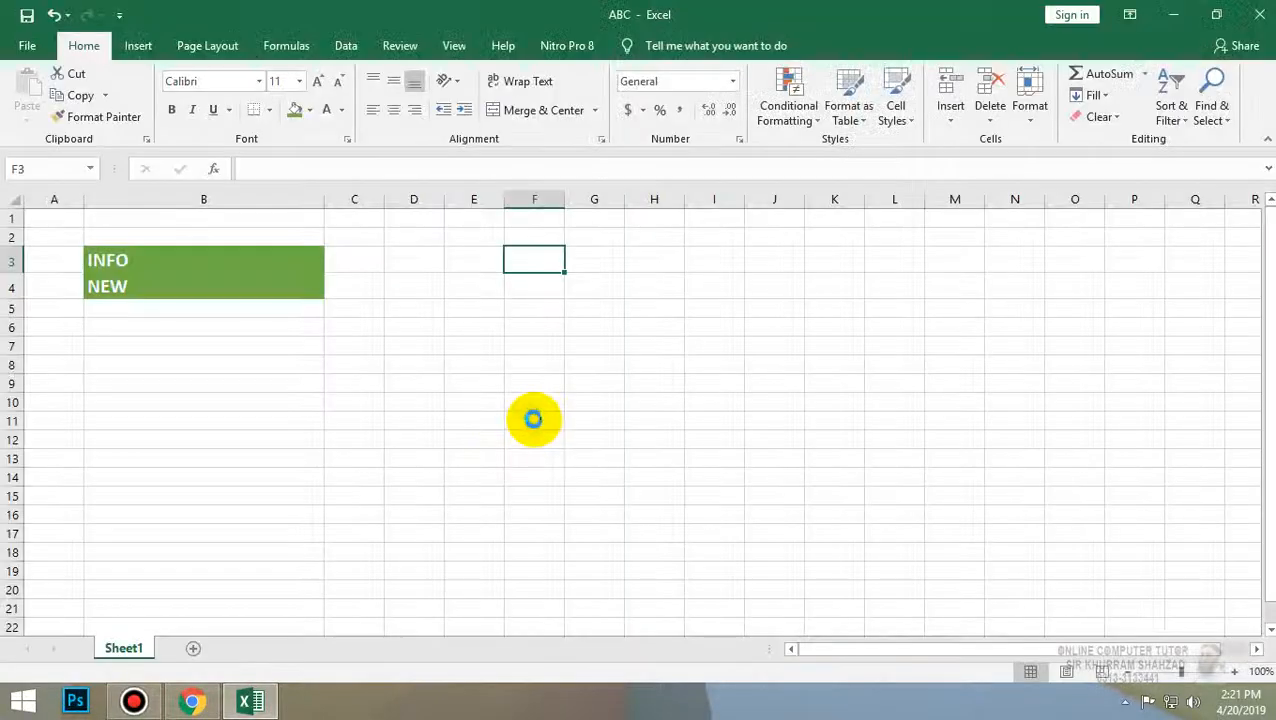
# - Check the saved ABC file on the Windows desktop and return to the workbook
pyautogui.click(1173, 14)
pyautogui.click(232, 45)
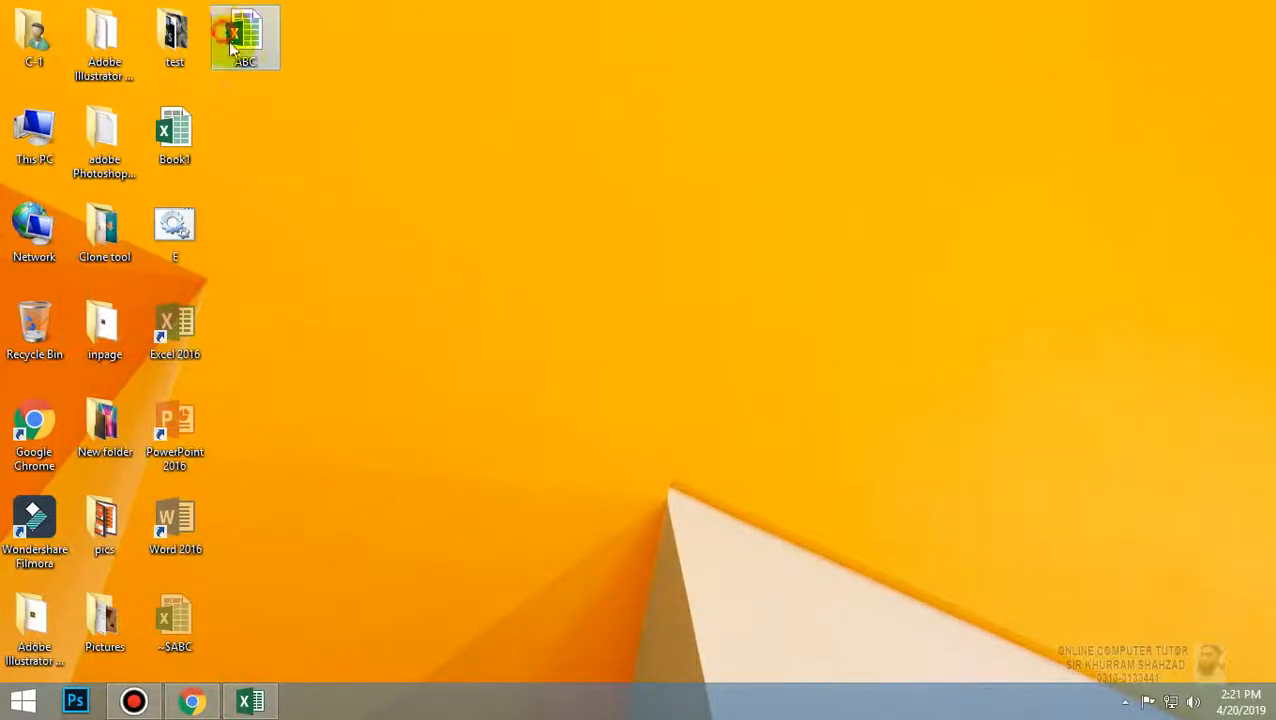
pyautogui.click(250, 701)
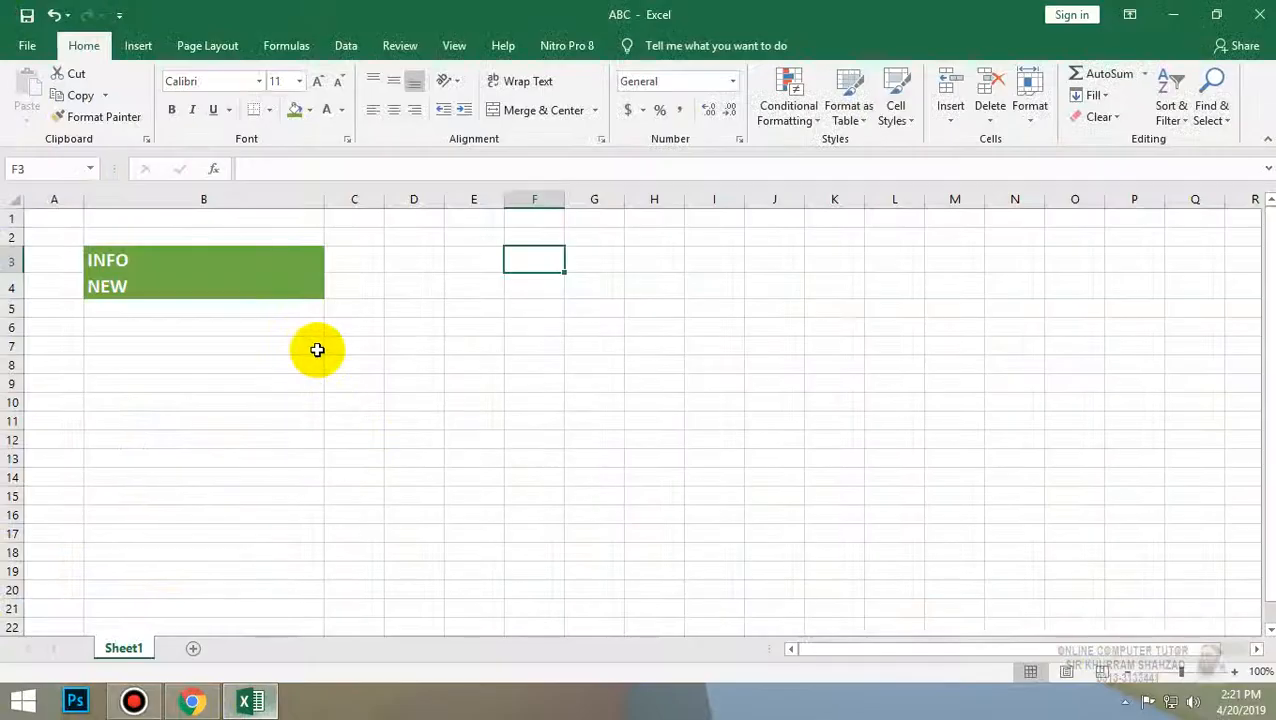
pyautogui.click(316, 325)
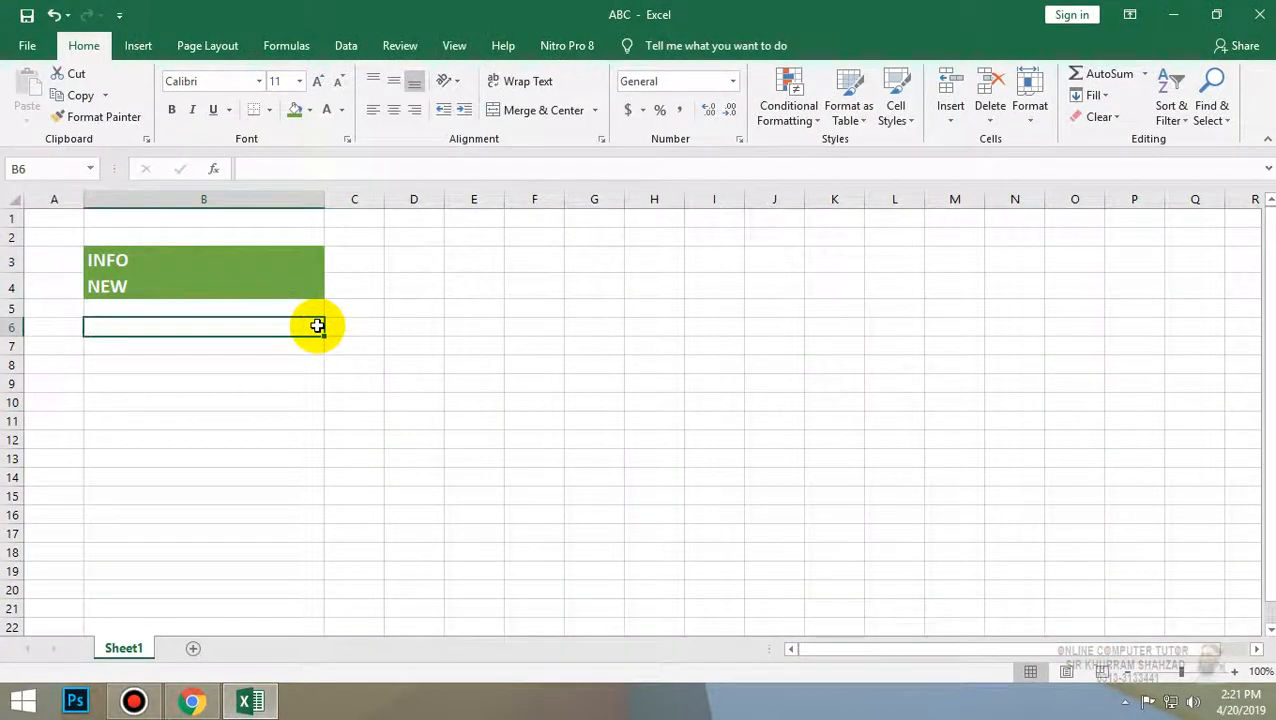
pyautogui.click(26, 48)
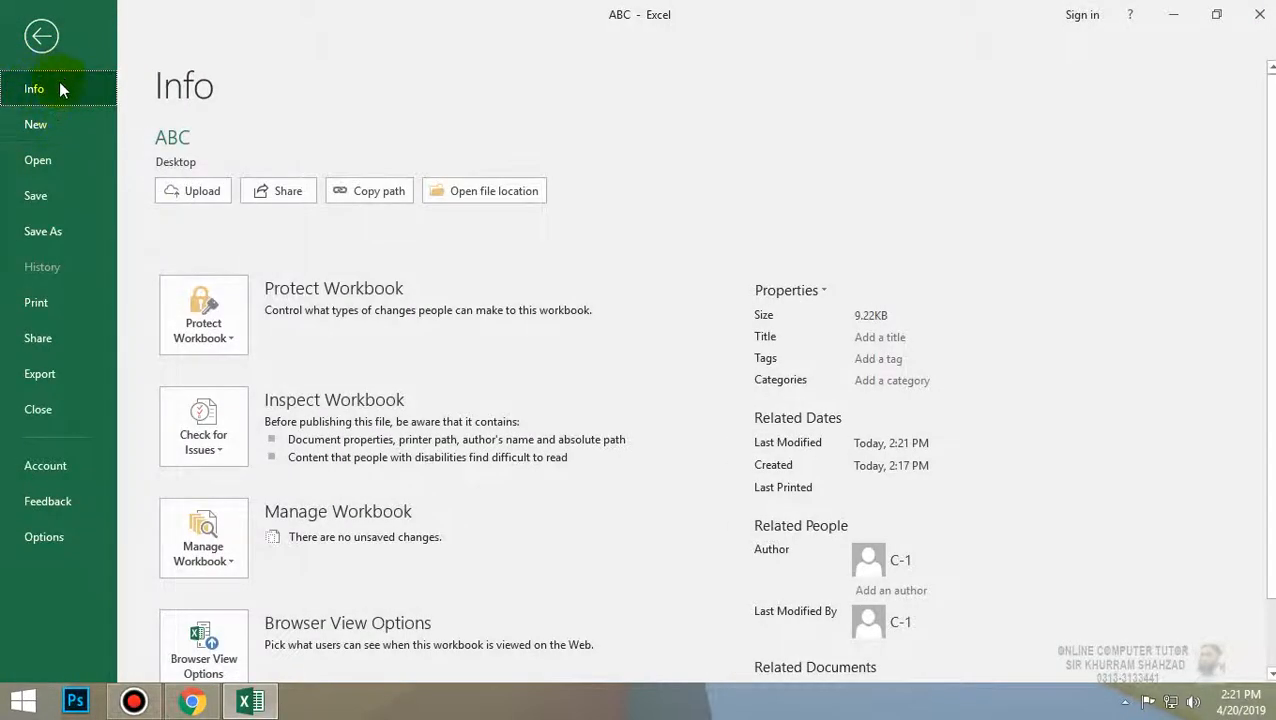
pyautogui.hotkey('alt', 'Tab')
pyautogui.hotkey('alt', 'Tab')
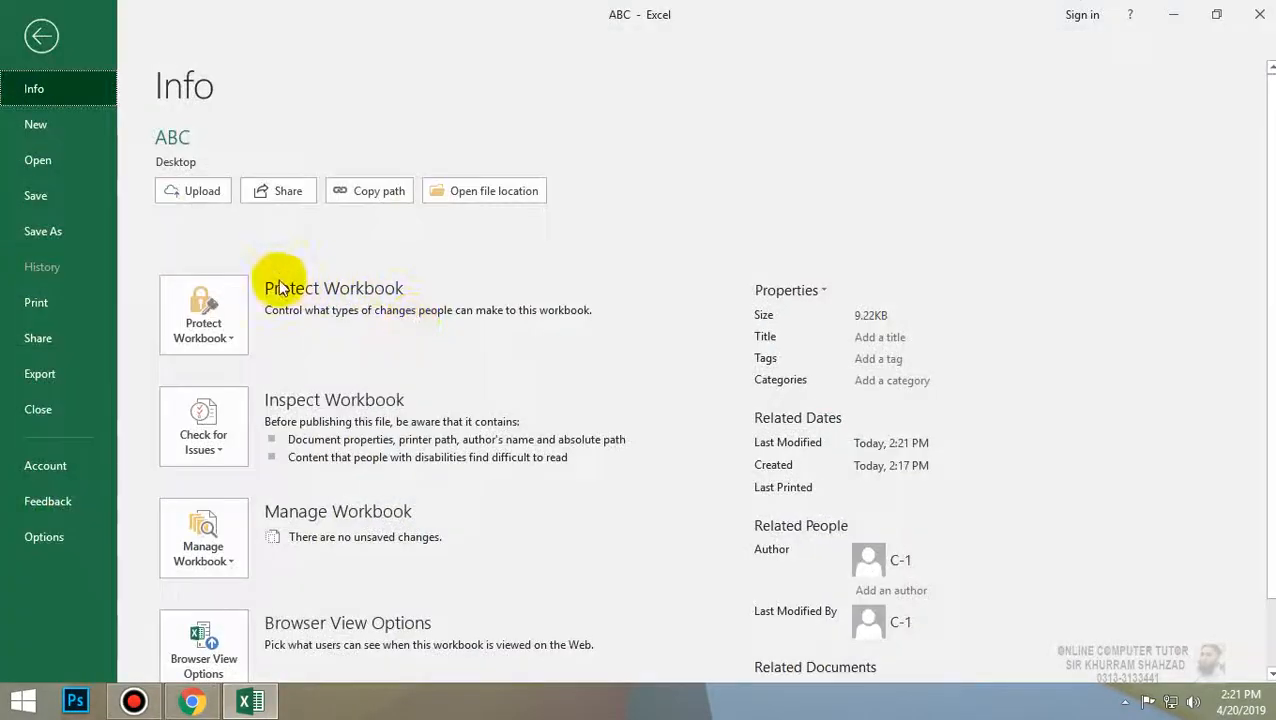
pyautogui.press('Escape')
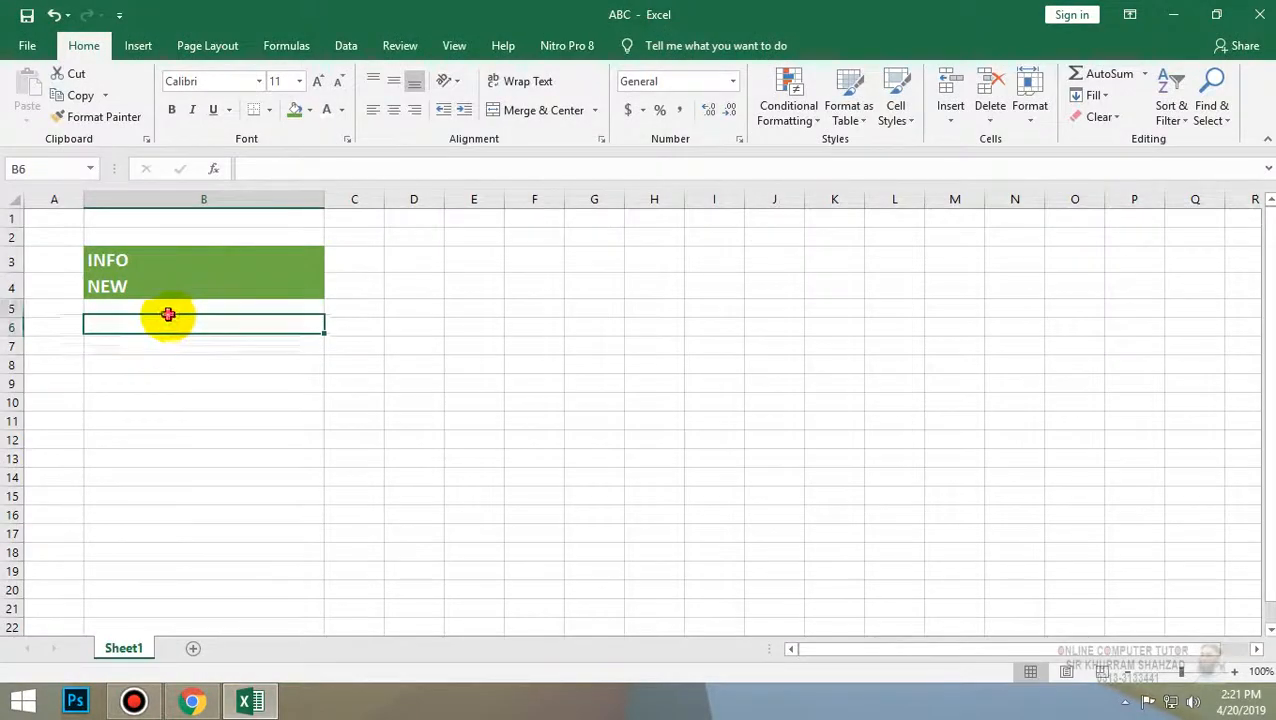
# - Enter OPEN in cell B5 below the NEW heading
pyautogui.click(170, 310)
pyautogui.write('OPEN')
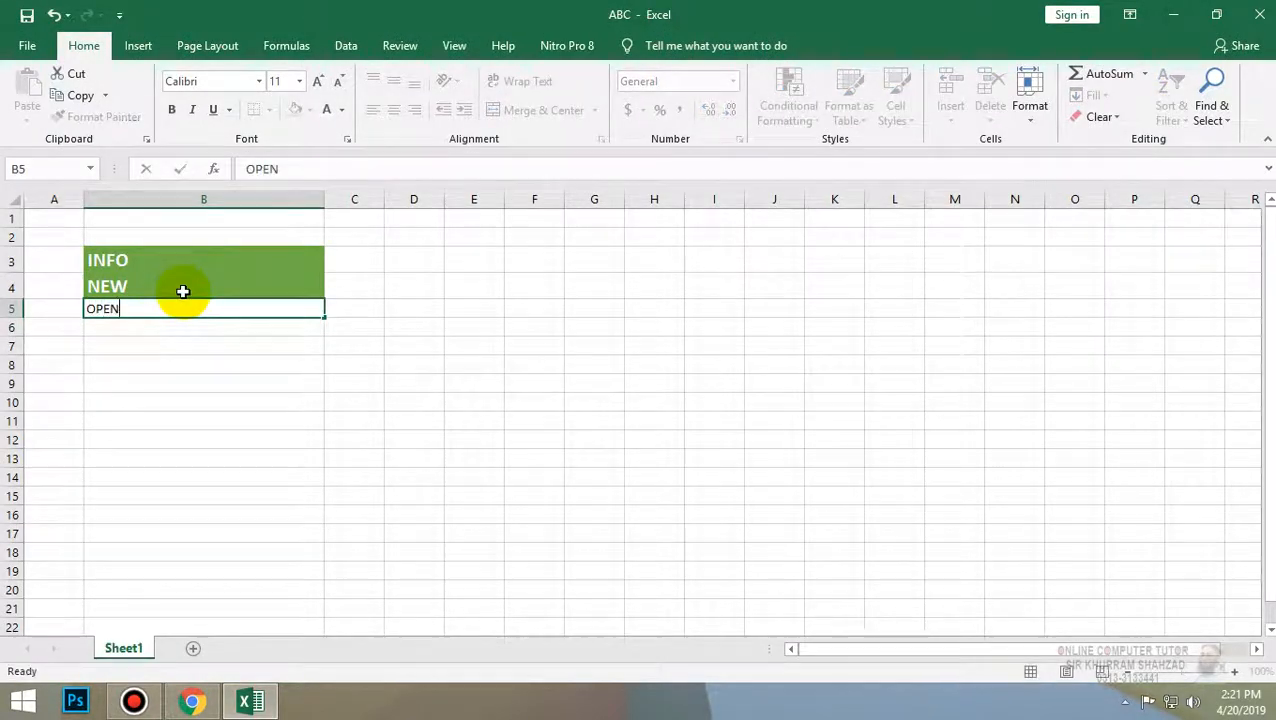
pyautogui.press('Return')
# - Copy the formatted NEW cell from B4 into B5:B7
pyautogui.click(183, 291)
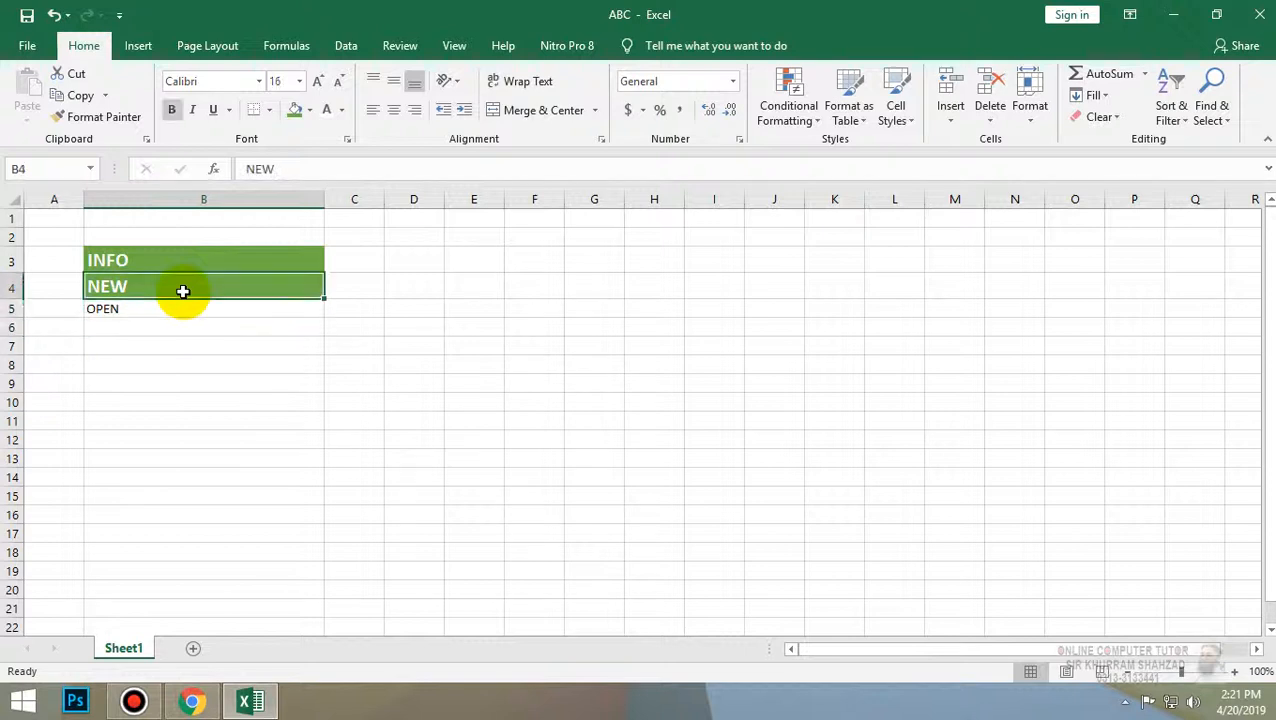
pyautogui.hotkey('ctrl', 'c')
pyautogui.press('Down')
pyautogui.hotkey('shift', 'Down')
pyautogui.hotkey('shift', 'Down')
pyautogui.hotkey('ctrl', 'v')
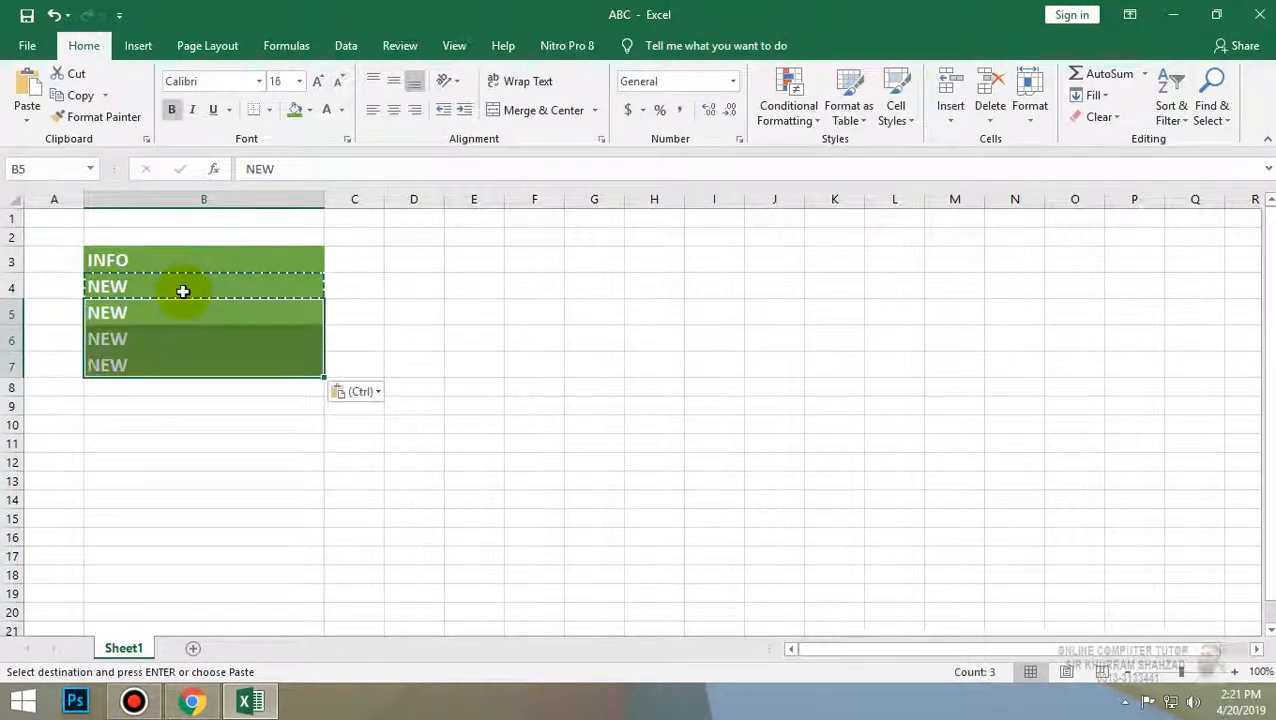
# - Change the text of cell B5 to OPEN, all in capitals
pyautogui.write('OPE')
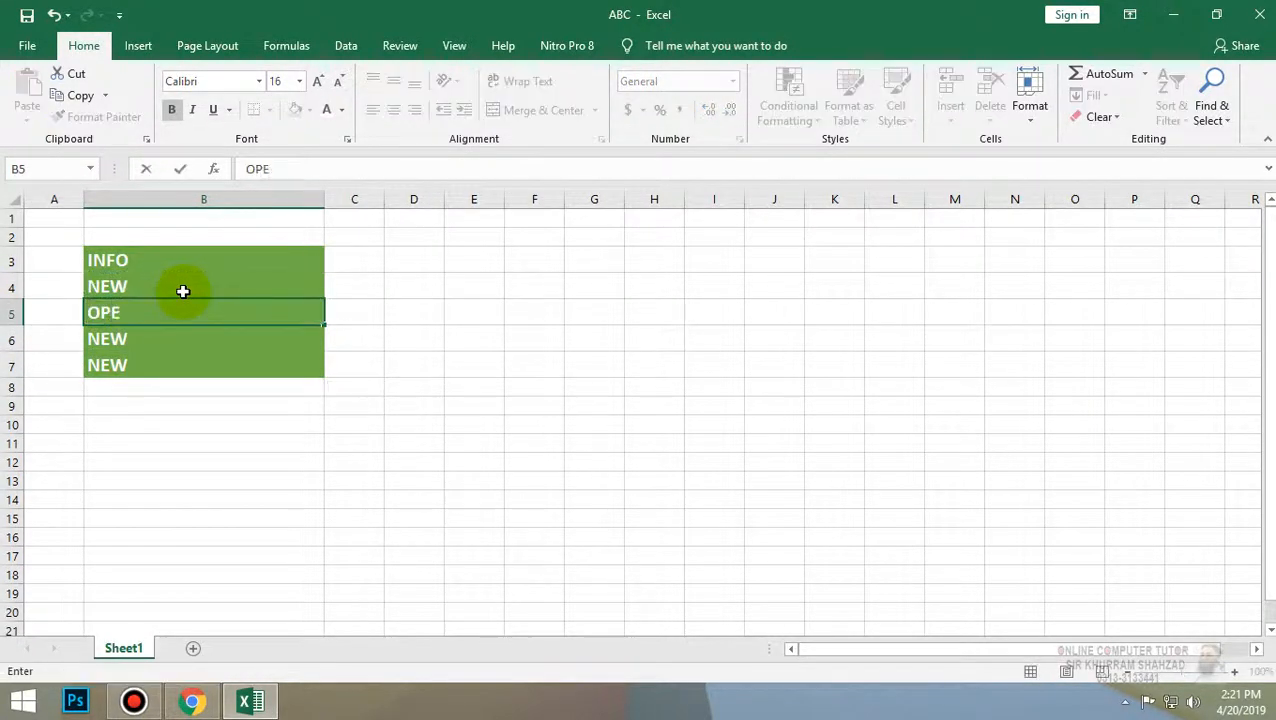
pyautogui.write('n')
pyautogui.press('Return')
pyautogui.press('Up')
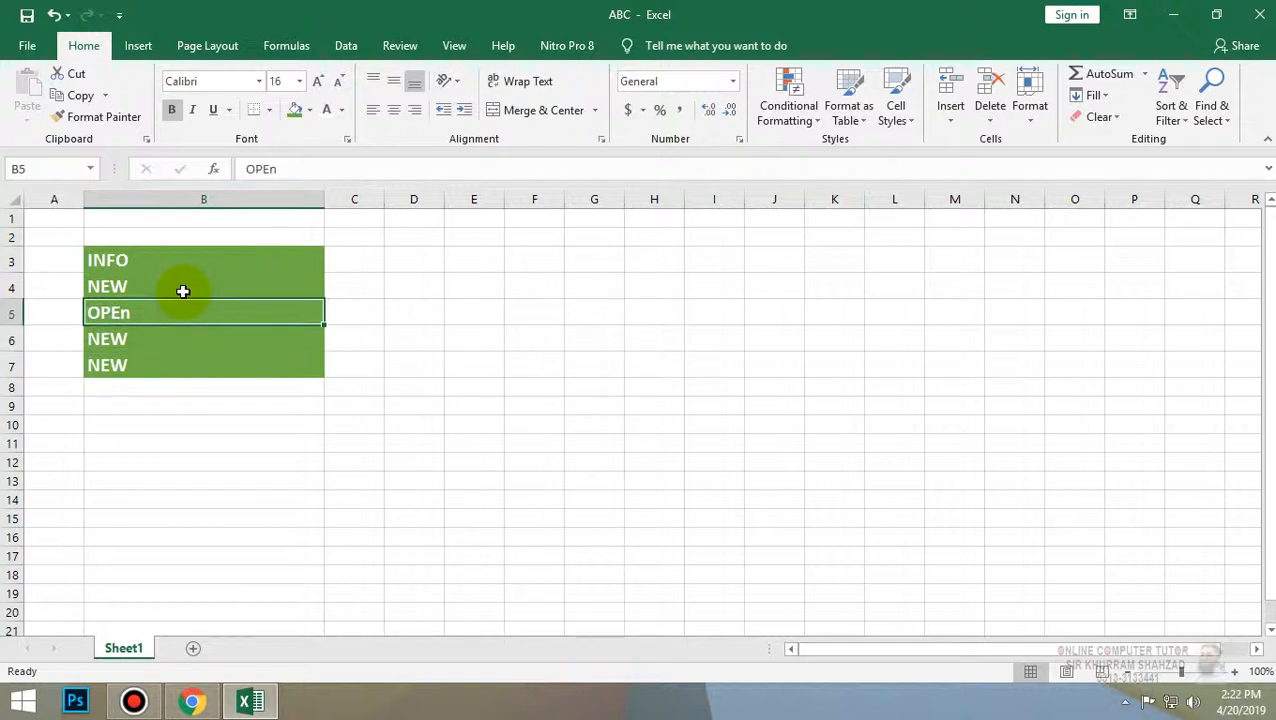
pyautogui.press('F2')
pyautogui.press('Return')
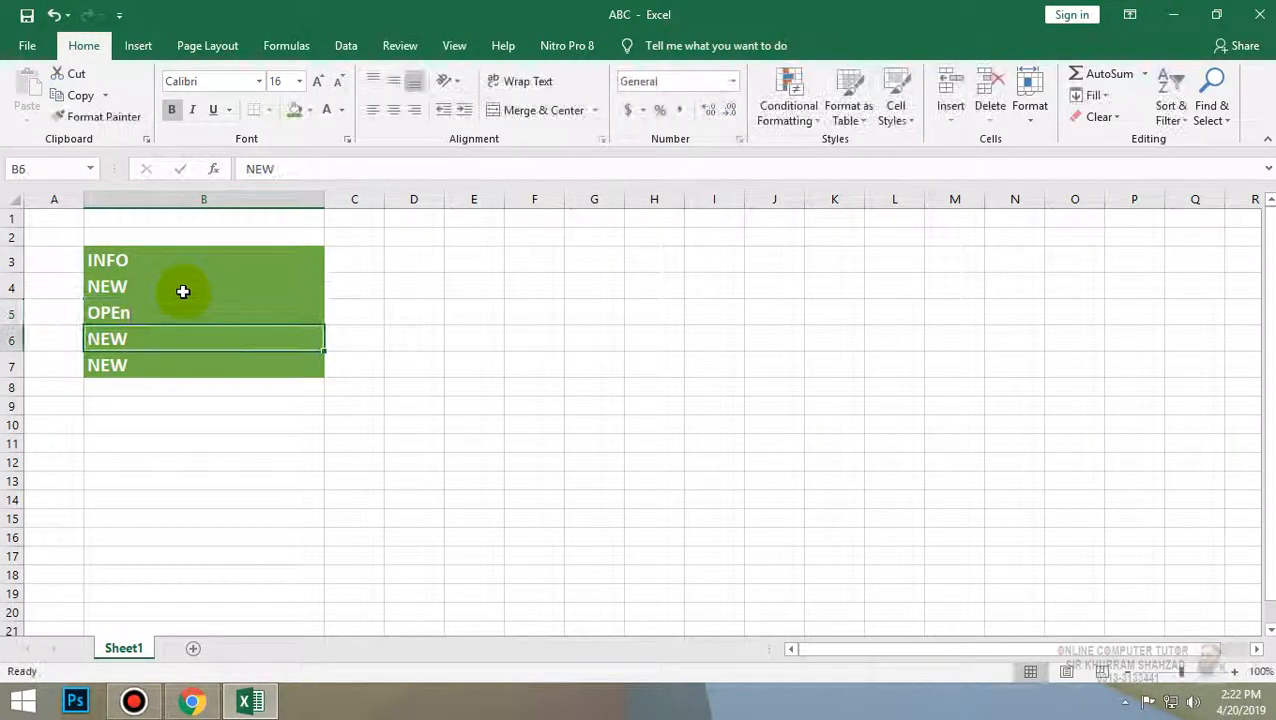
pyautogui.press('Up')
pyautogui.press('F2')
pyautogui.press('BackSpace')
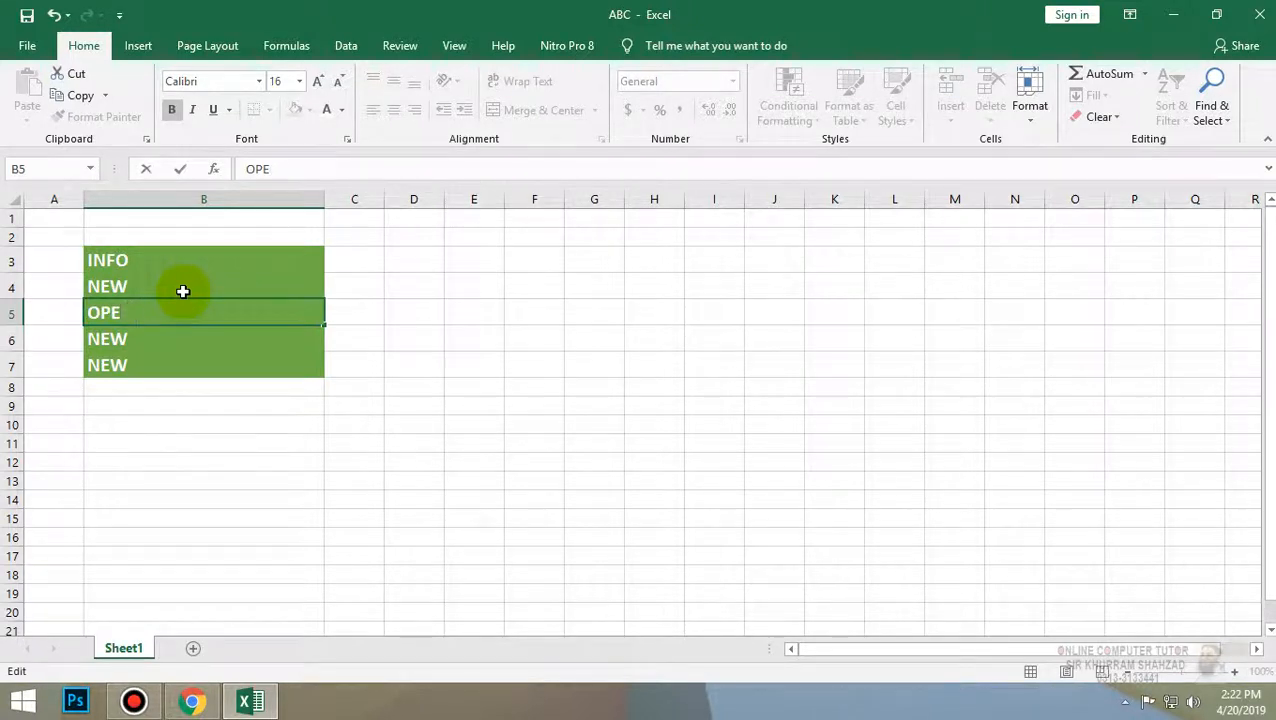
pyautogui.press('Return')
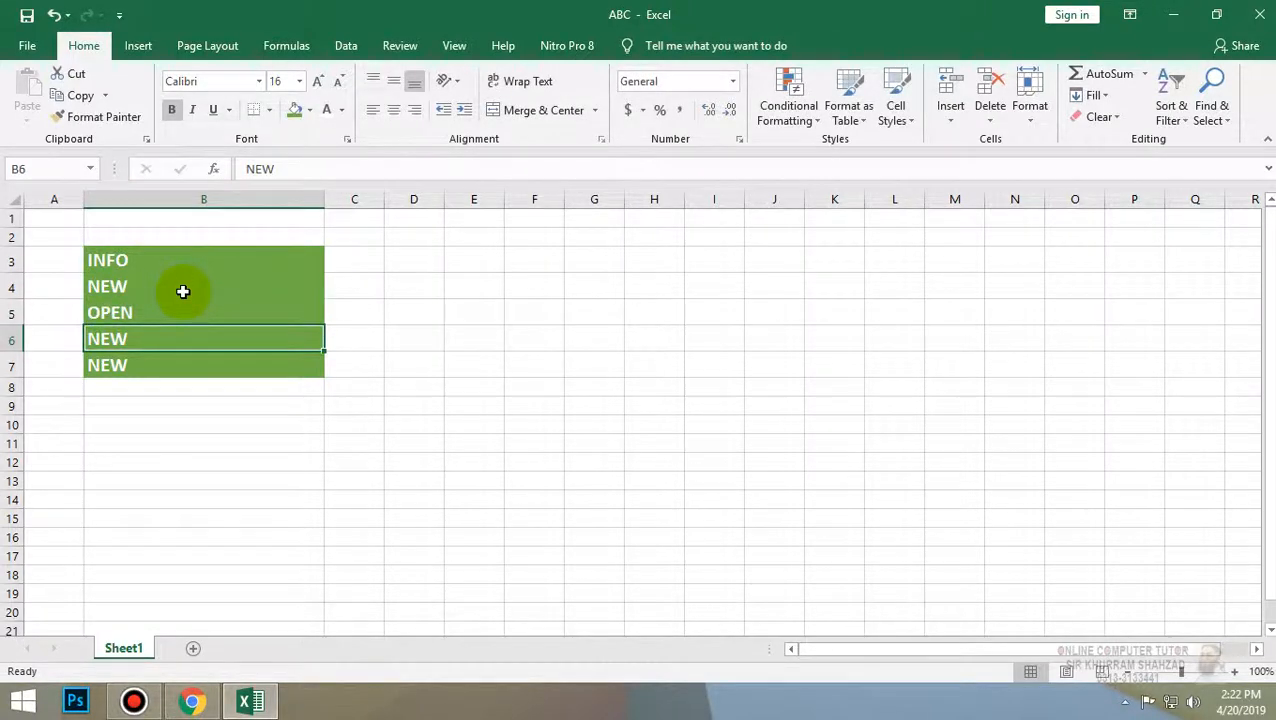
# - Change the heading in B6 to SAVE and the one in B7 to SAVE AS
pyautogui.write('SAVE')
pyautogui.press('Return')
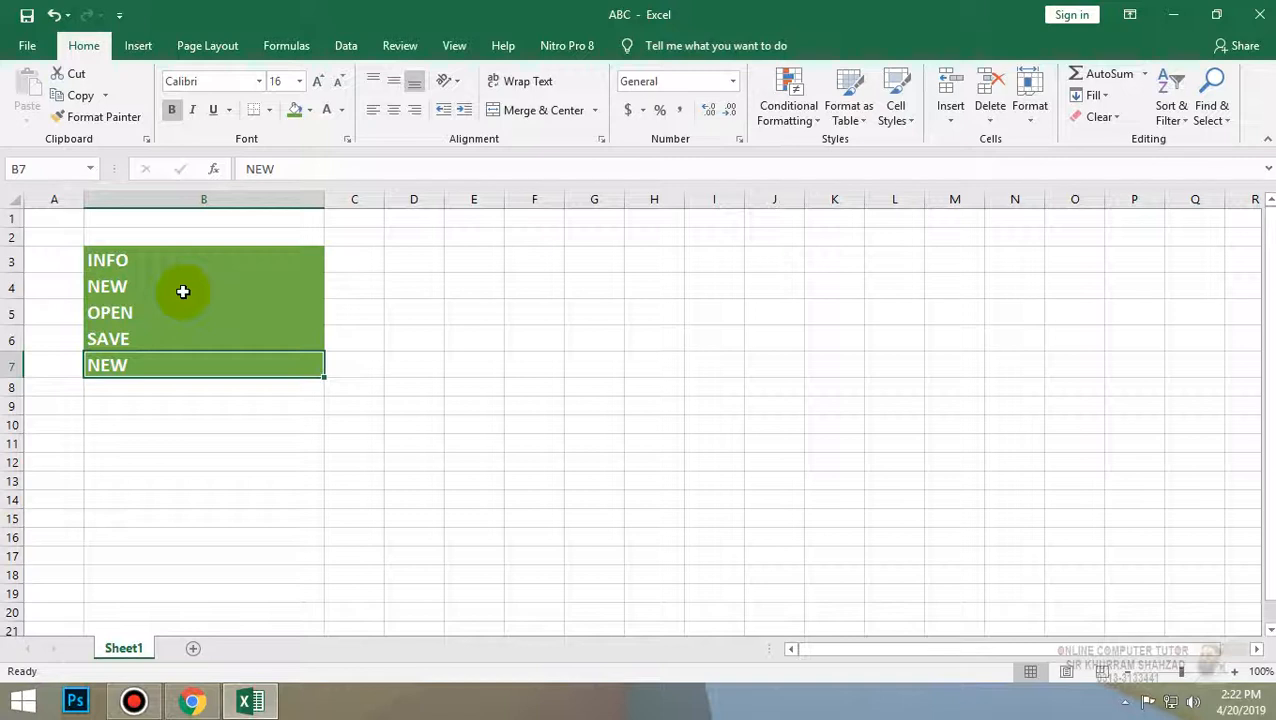
pyautogui.write('SAVE AS')
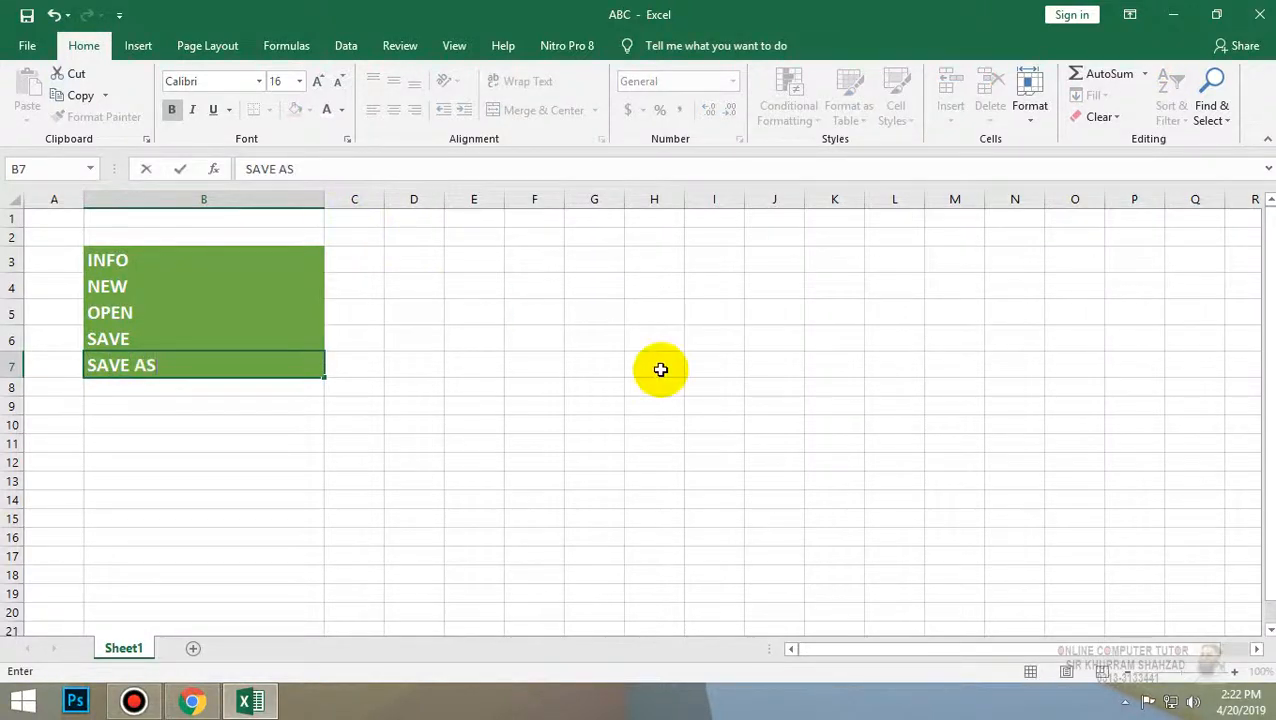
pyautogui.click(656, 366)
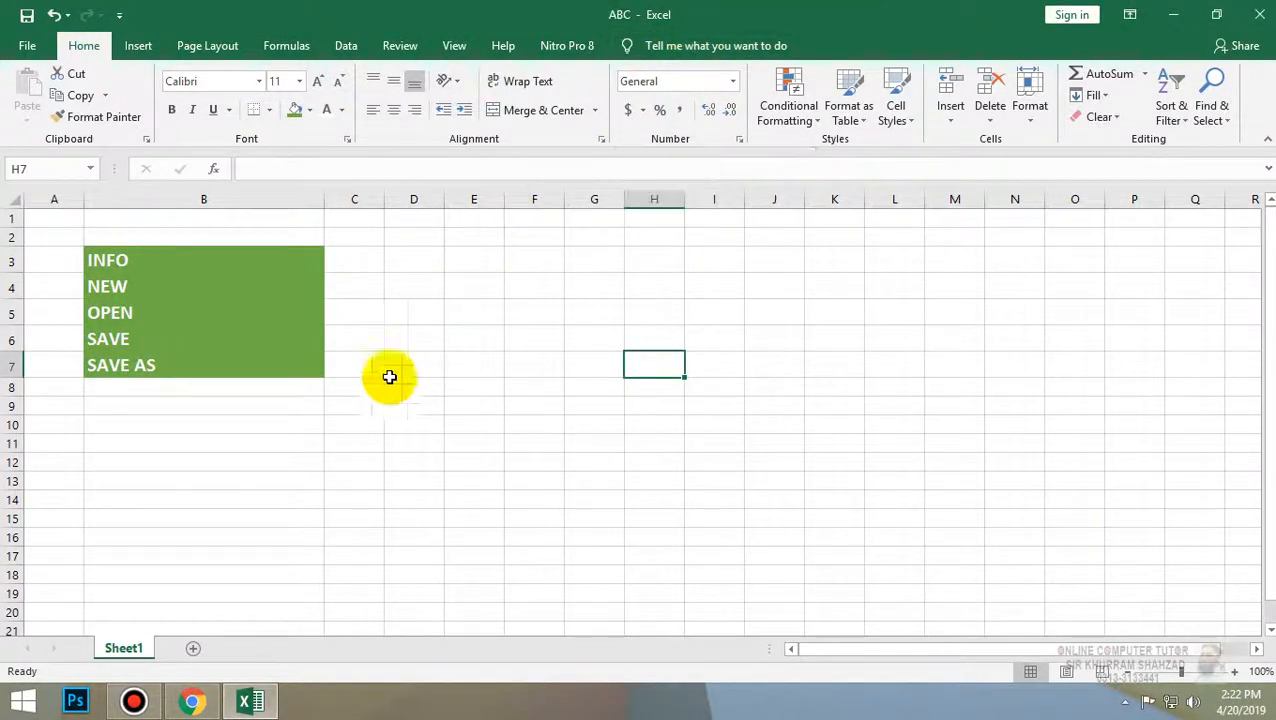
# - Copy the heading list in B3:B7 to cell E7 and autofit column E to the pasted text
pyautogui.moveTo(134, 259); pyautogui.dragTo(174, 373)
pyautogui.hotkey('ctrl', 'c')
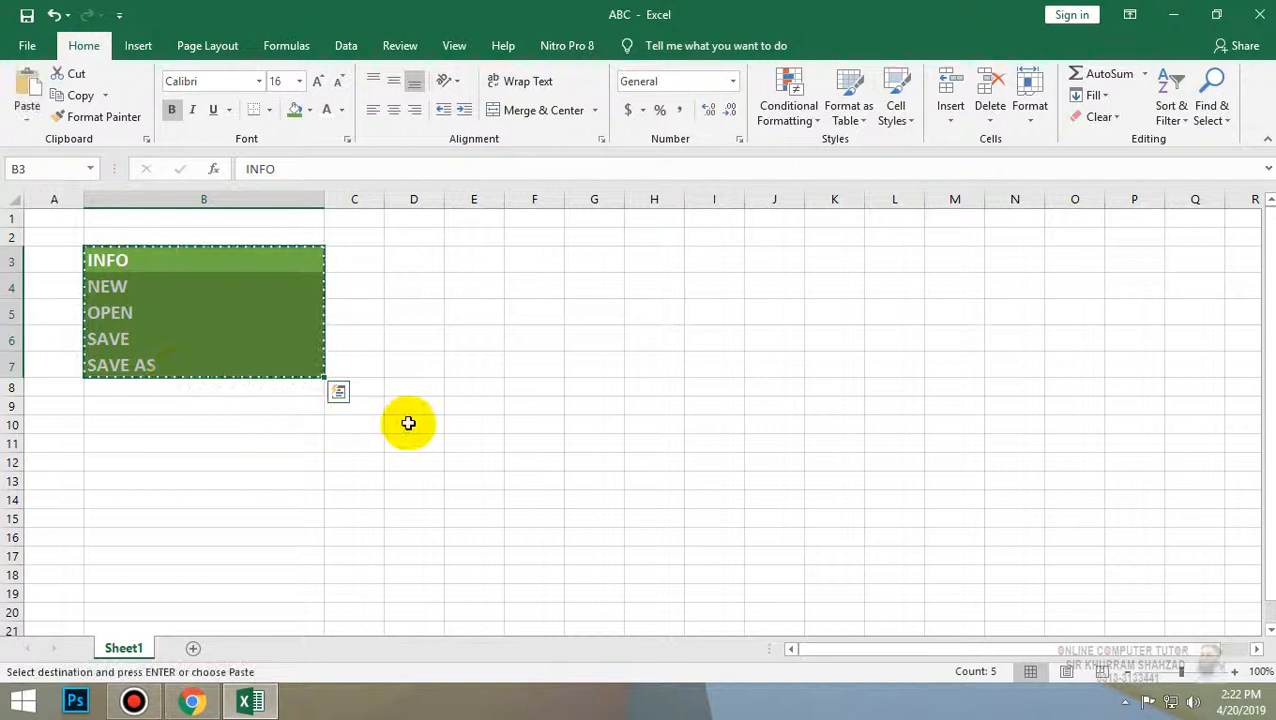
pyautogui.click(499, 372)
pyautogui.hotkey('ctrl', 'v')
pyautogui.click(580, 373)
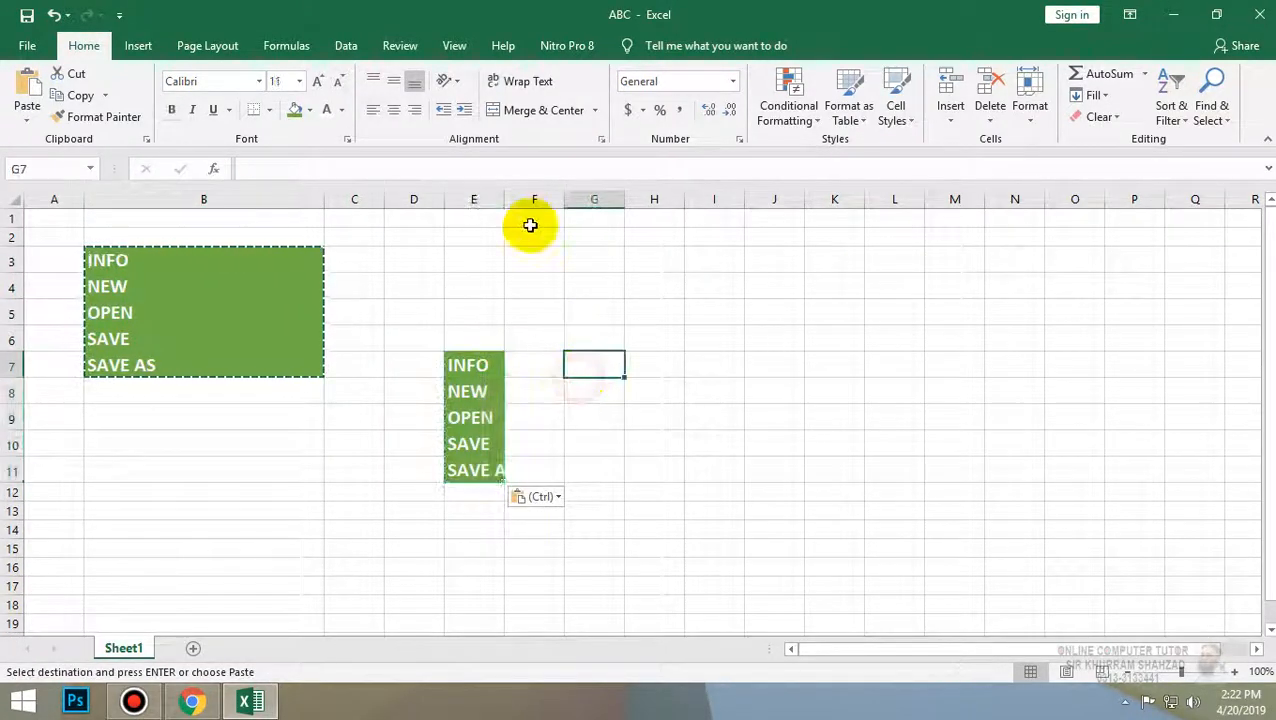
pyautogui.doubleClick(504, 199)
pyautogui.click(782, 440)
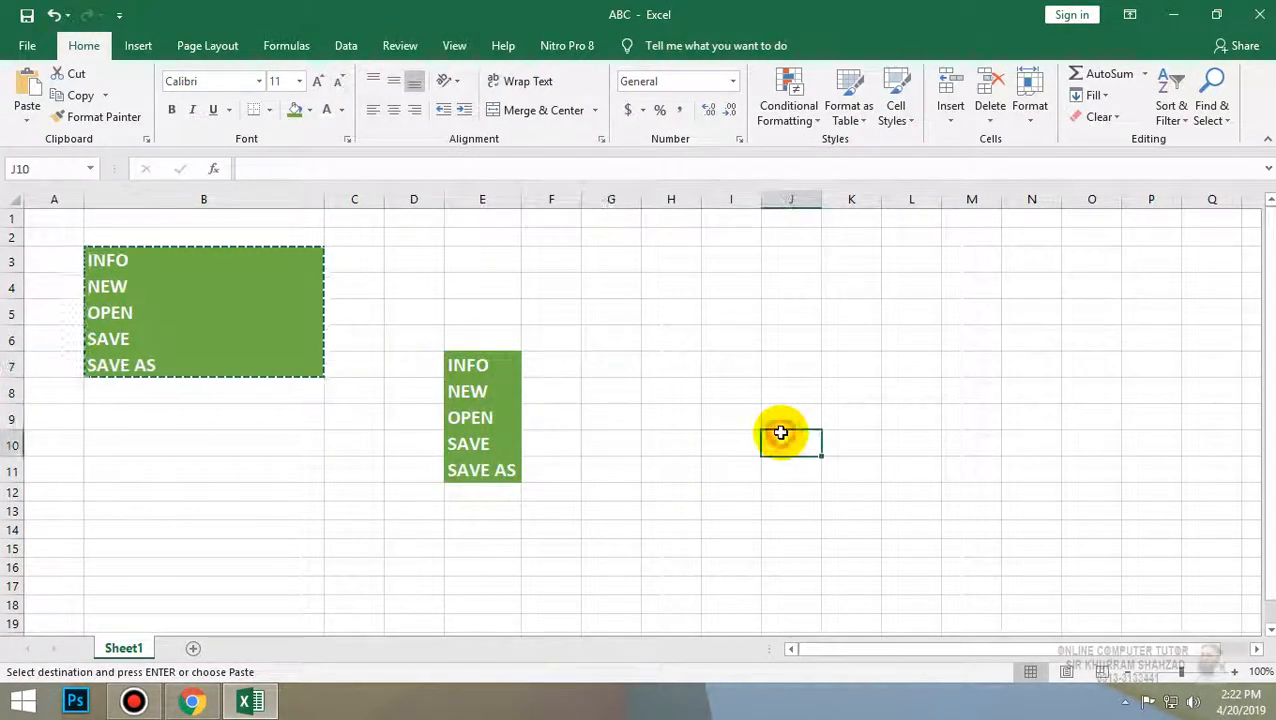
# - Save a copy of the workbook to the Desktop as ABC 2 in Excel Workbook format and close it
pyautogui.click(25, 52)
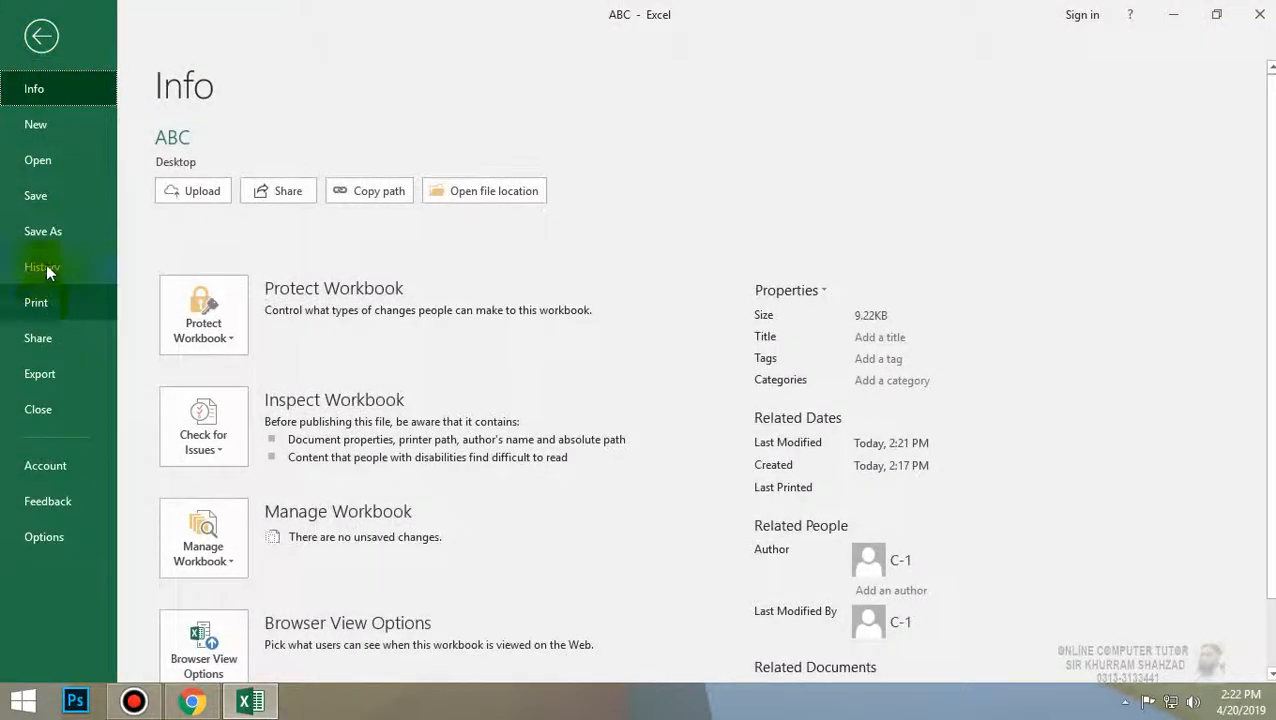
pyautogui.click(46, 234)
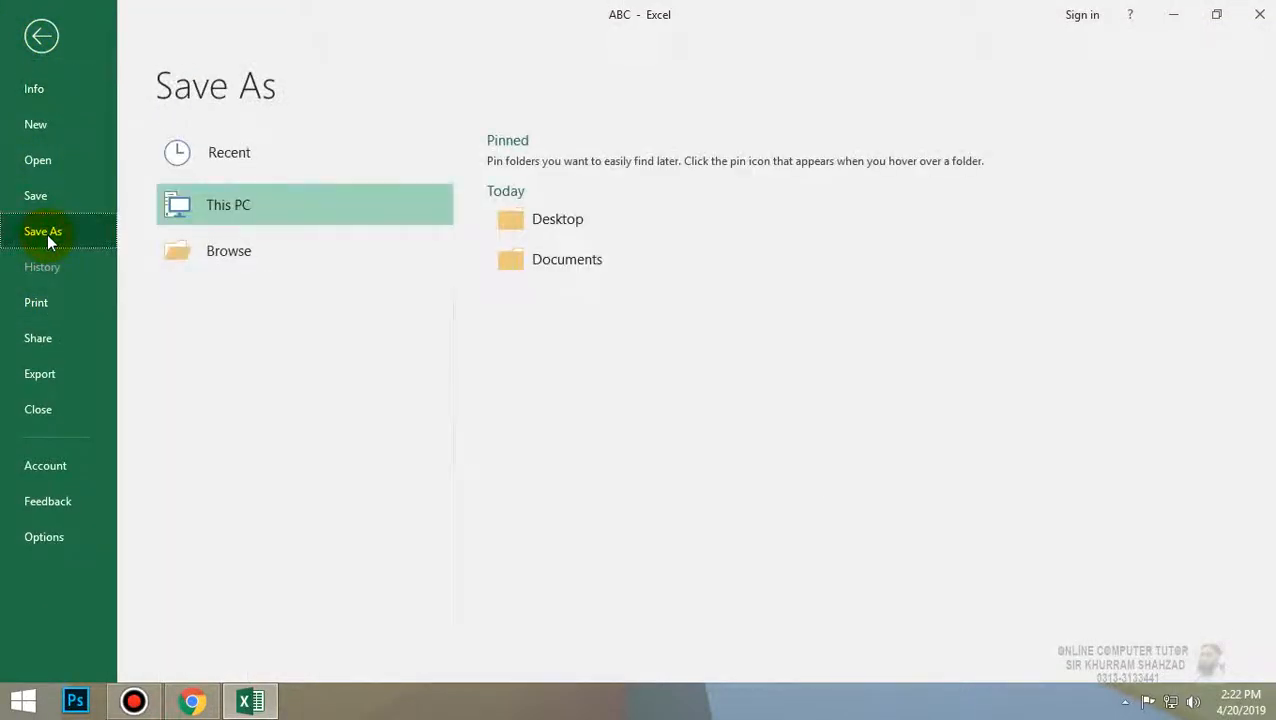
pyautogui.click(519, 221)
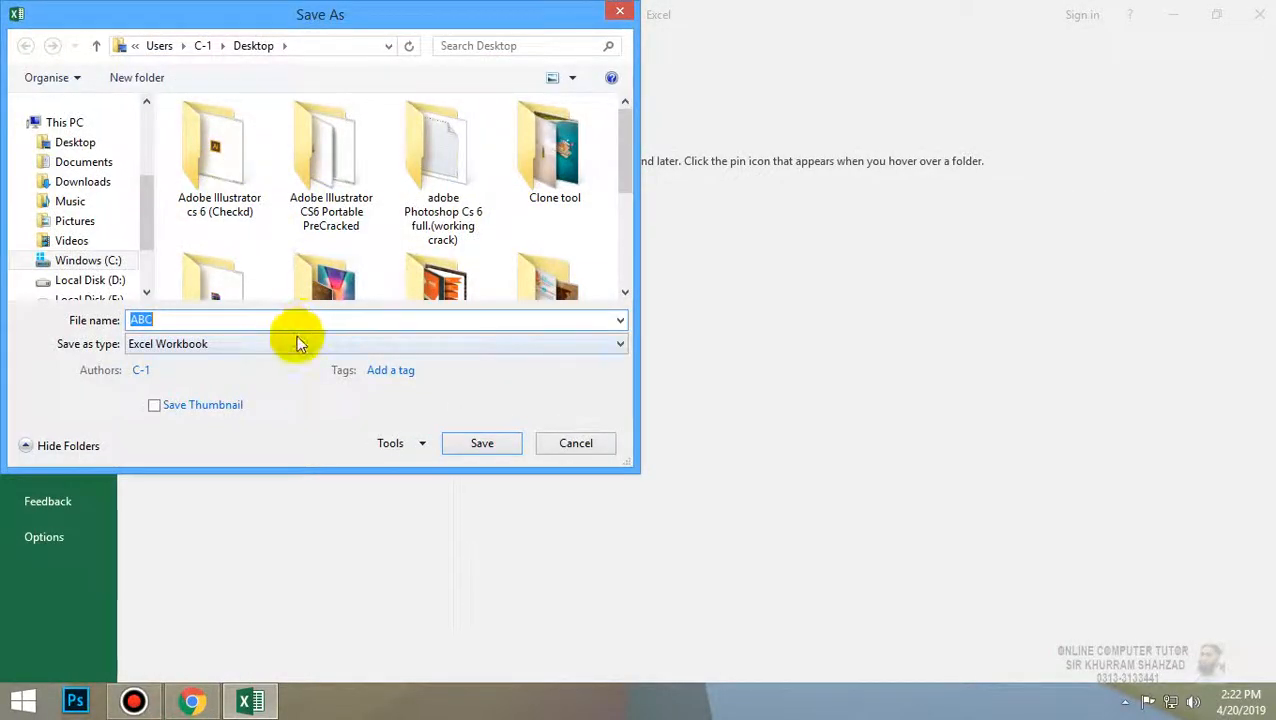
pyautogui.click(296, 343)
pyautogui.click(55, 18)
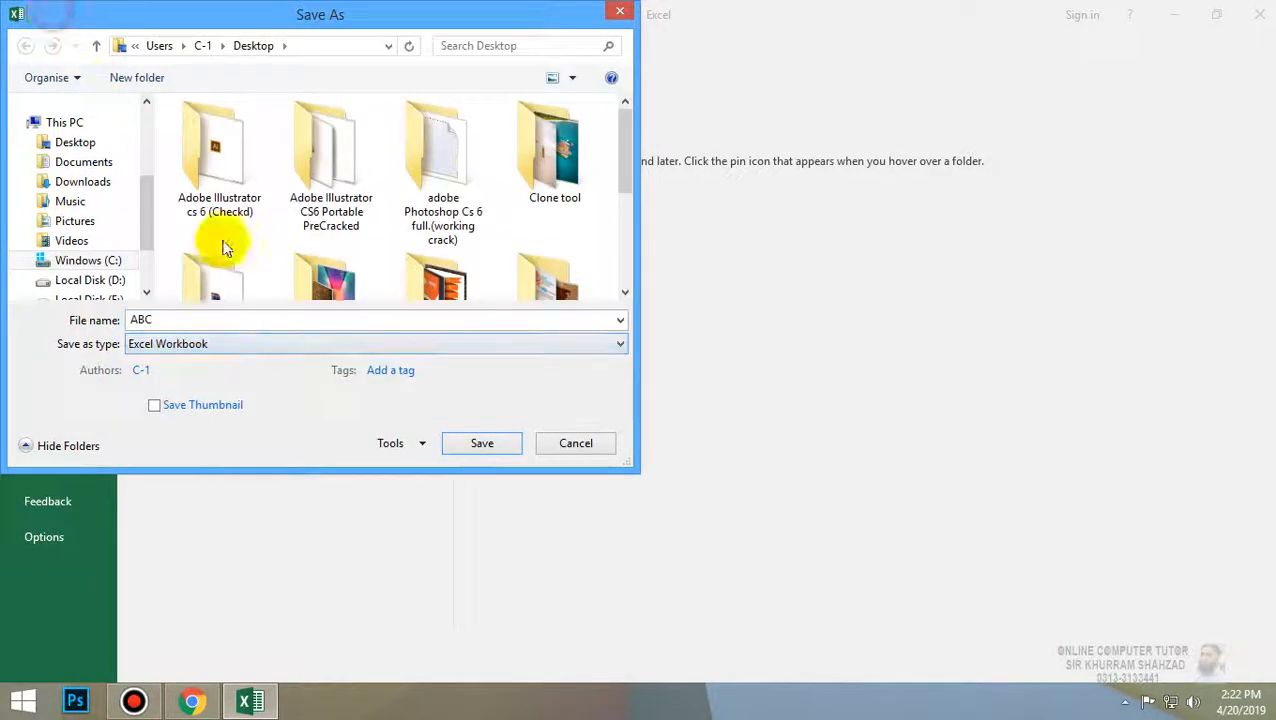
pyautogui.click(252, 319)
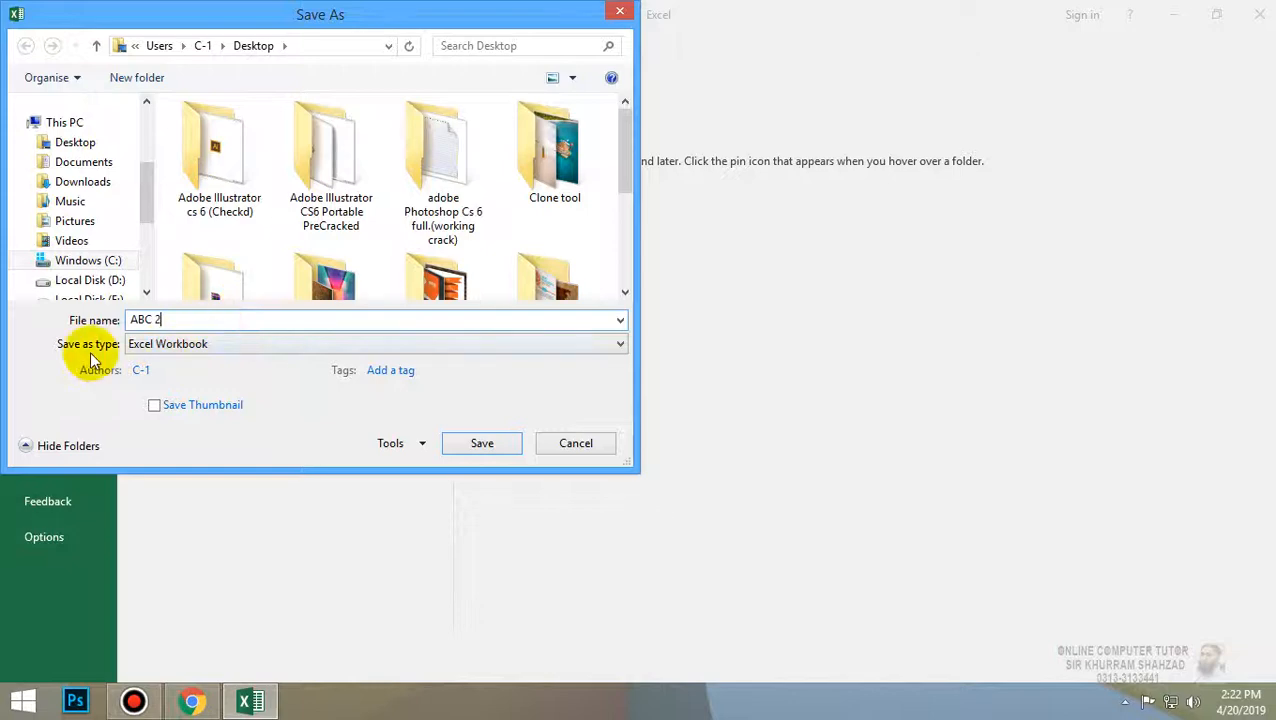
pyautogui.moveTo(276, 11); pyautogui.dragTo(536, 11)
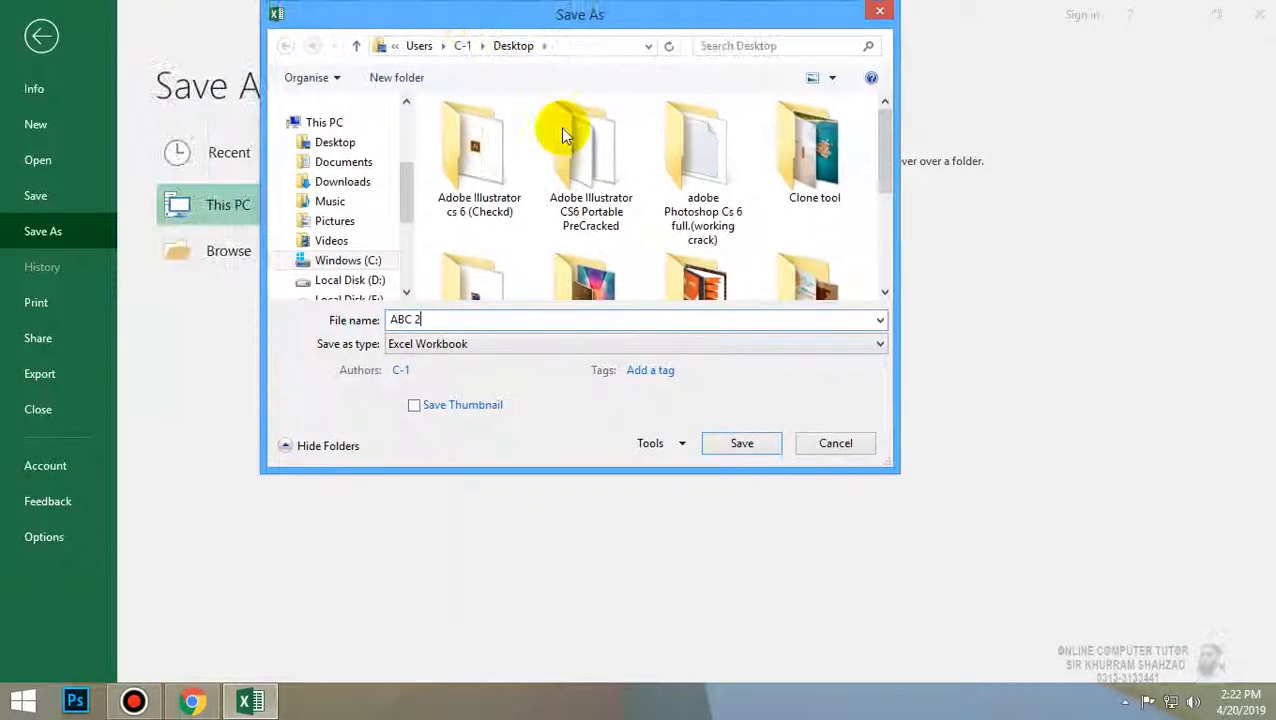
pyautogui.click(516, 350)
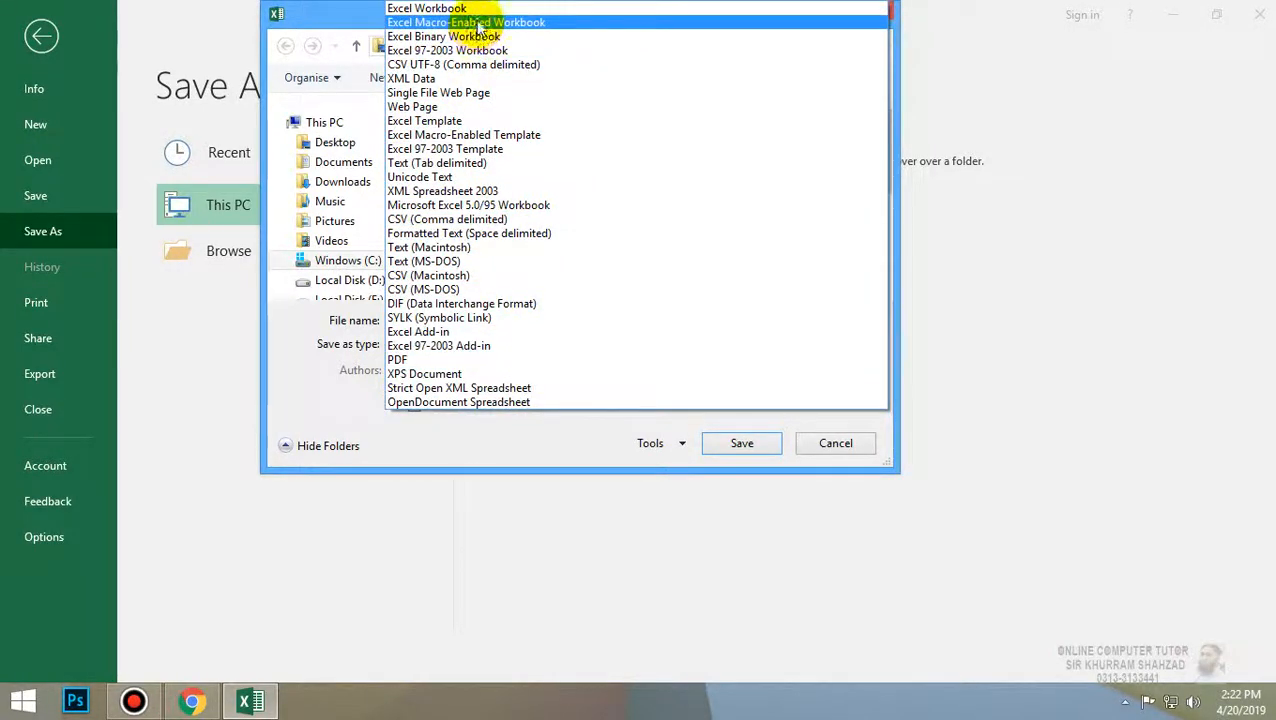
pyautogui.click(390, 425)
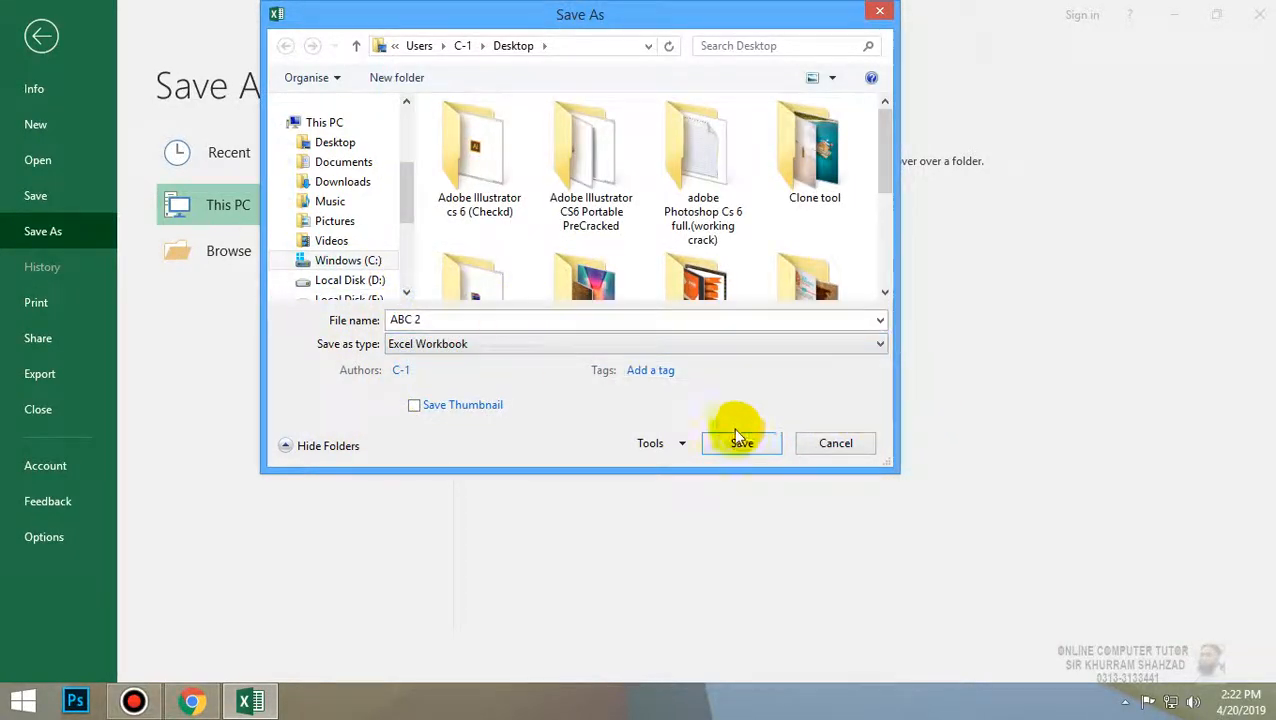
pyautogui.click(763, 436)
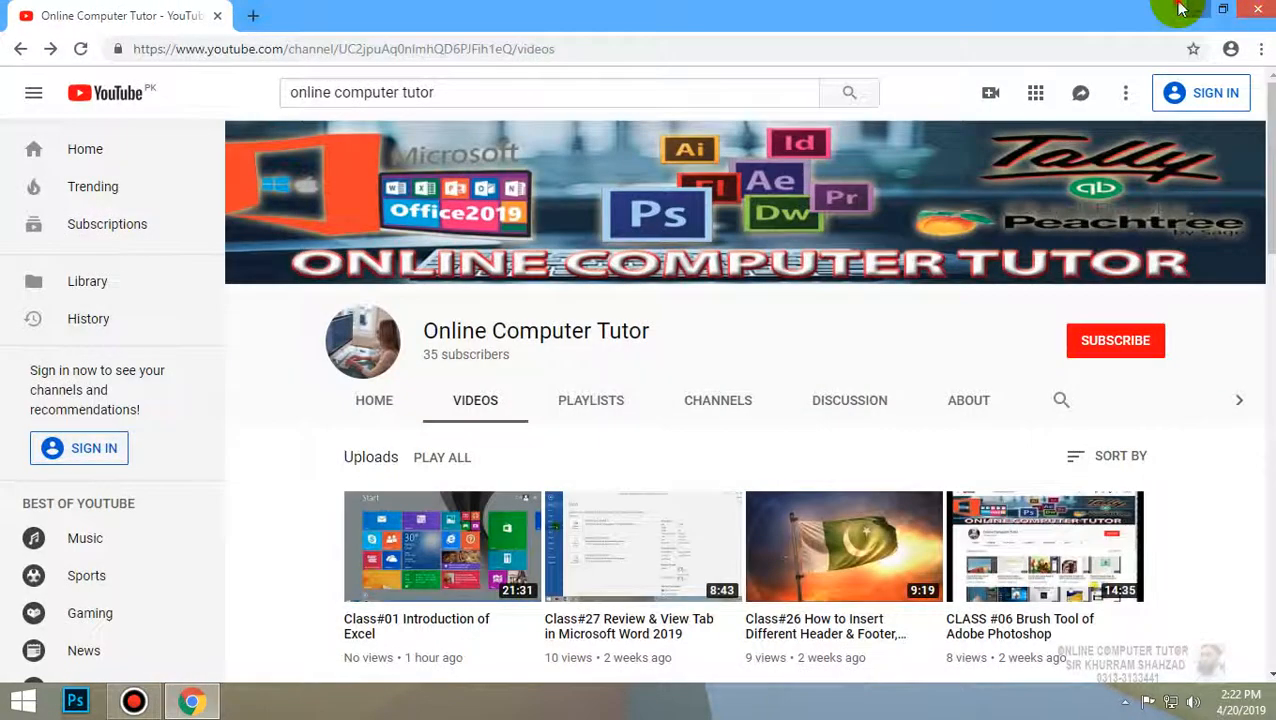
# - Open the original ABC workbook from the desktop to compare it, close it, and open ABC 2 instead
pyautogui.click(1184, 10)
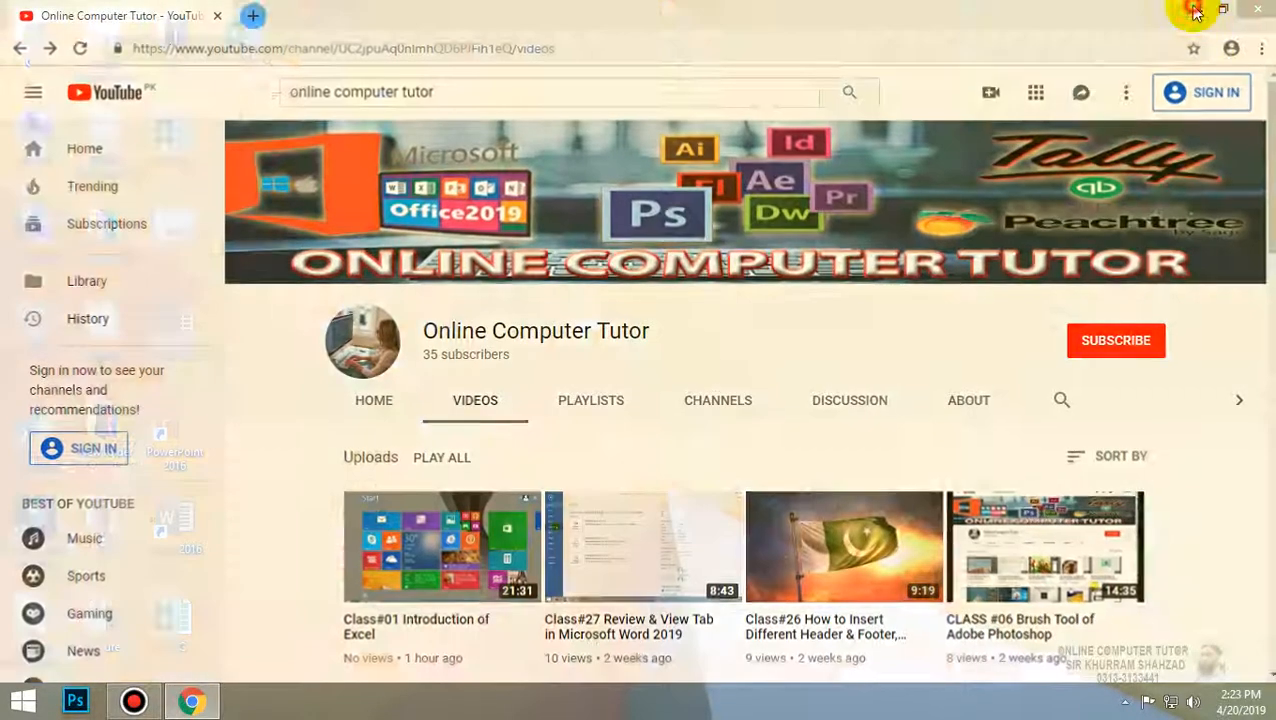
pyautogui.doubleClick(196, 610)
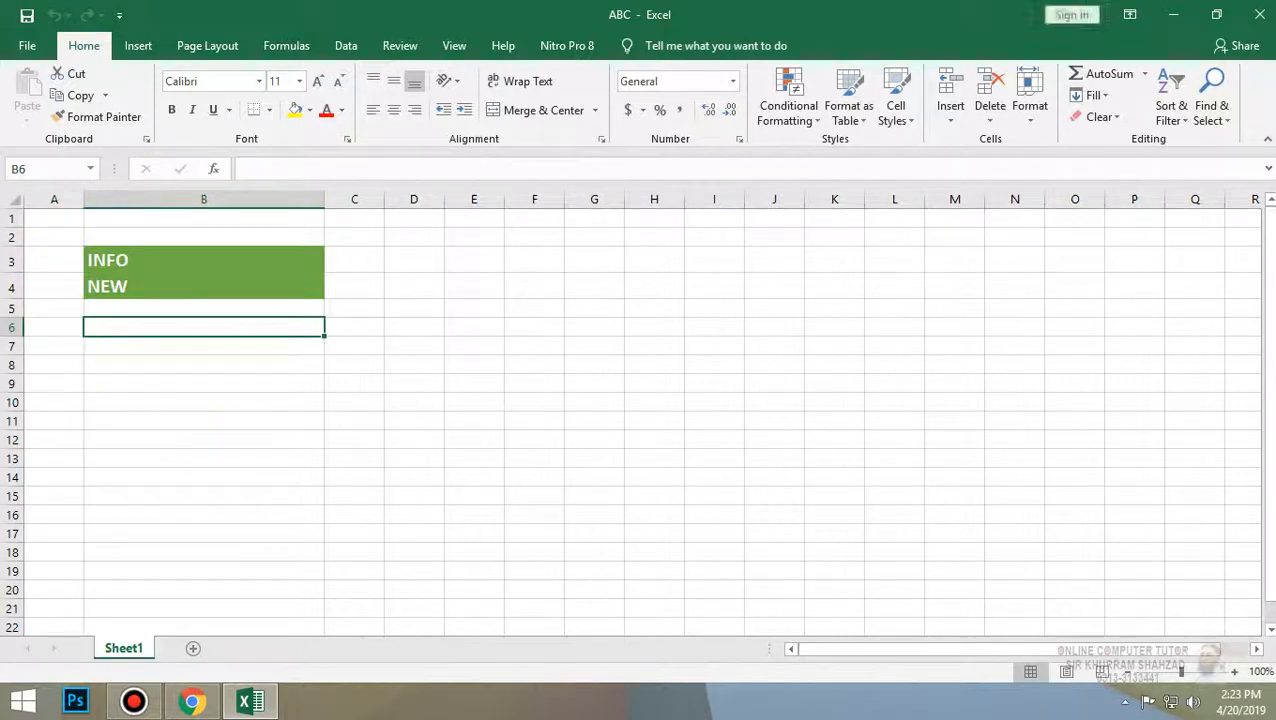
pyautogui.click(1259, 14)
pyautogui.doubleClick(246, 40)
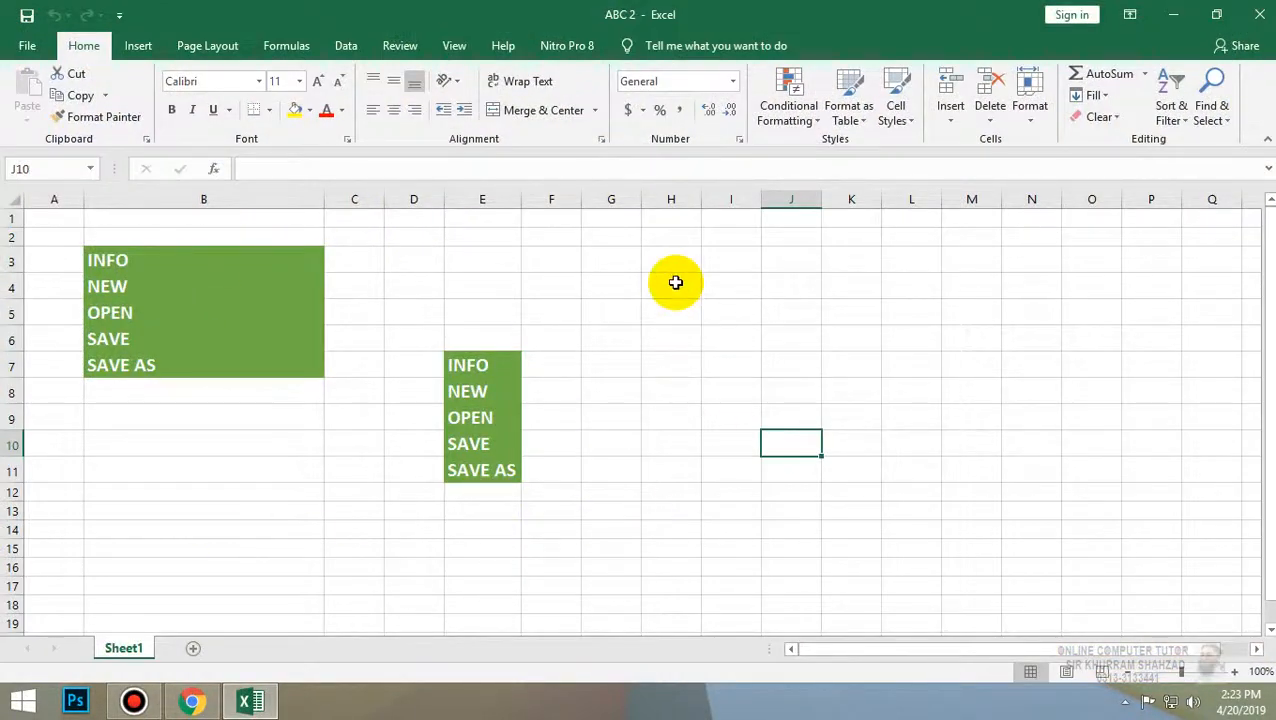
# - Clear all contents and formatting from the range D4:H16 that holds the duplicate heading list
pyautogui.moveTo(675, 283); pyautogui.dragTo(414, 567)
pyautogui.click(1100, 117)
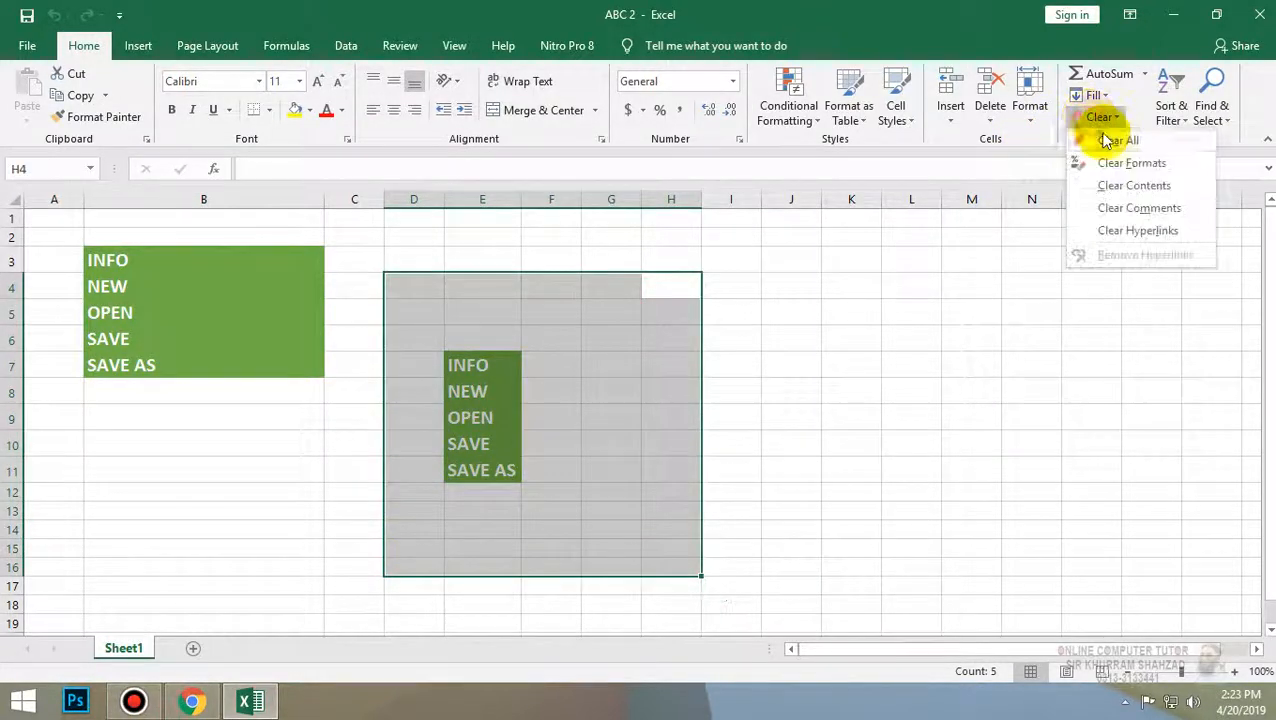
pyautogui.click(1107, 140)
pyautogui.click(765, 459)
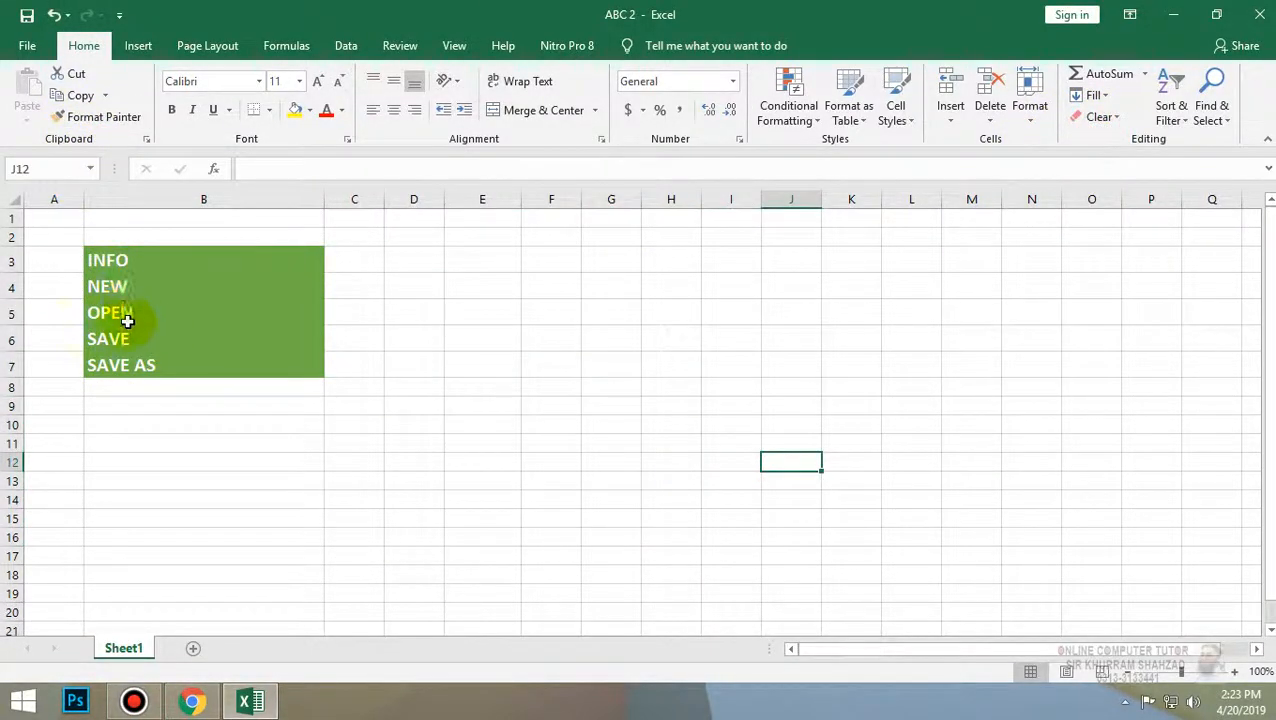
# - Copy the formatted SAVE AS cell from B7 into B8 and change its text to PRINT
pyautogui.click(22, 46)
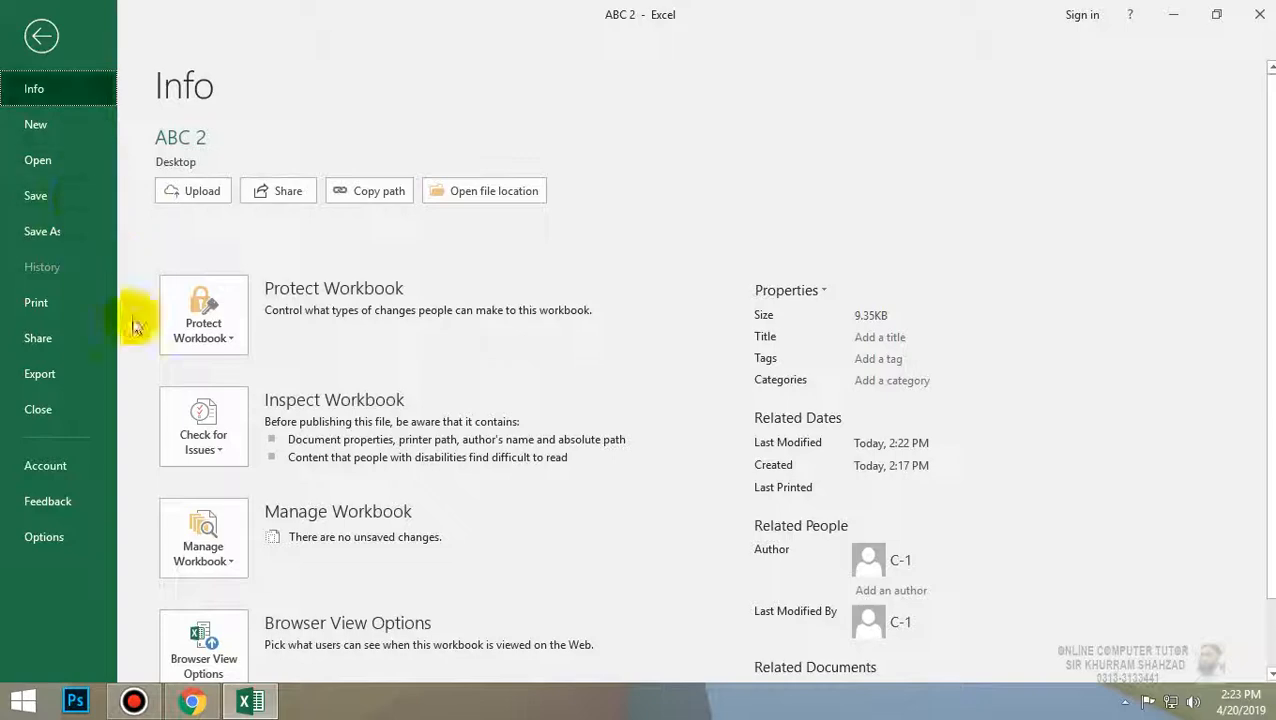
pyautogui.click(42, 36)
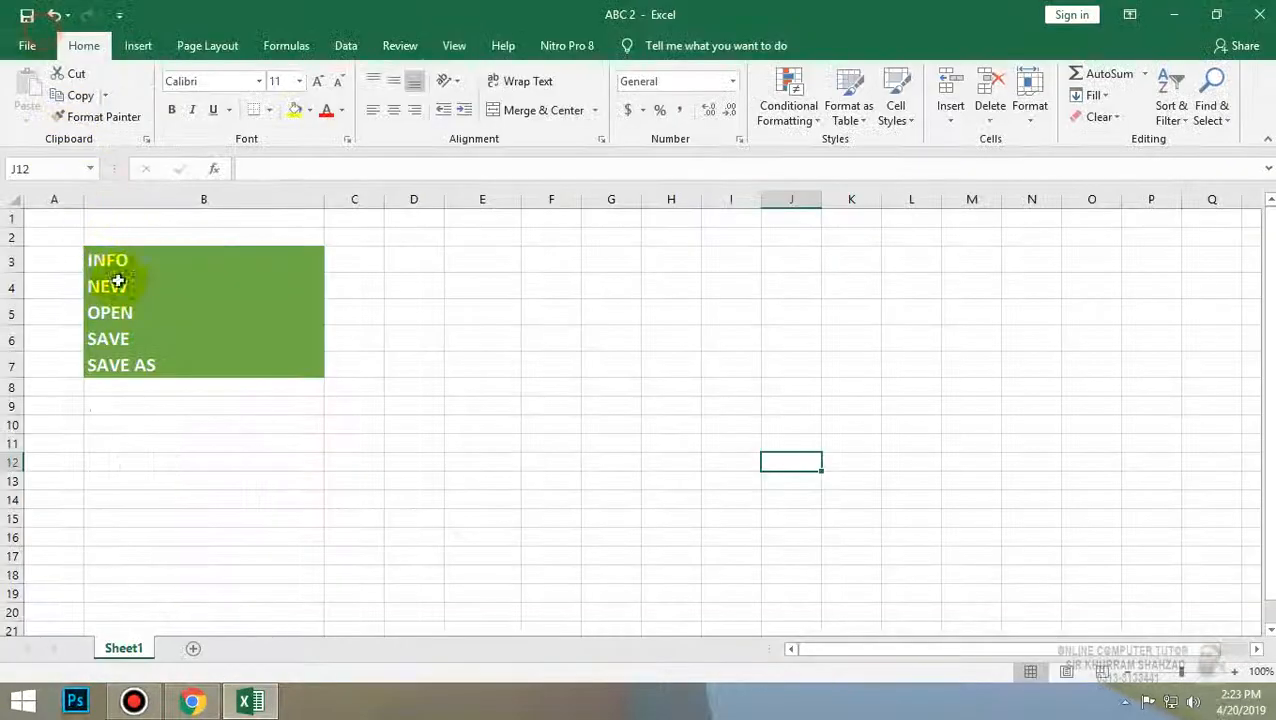
pyautogui.click(160, 367)
pyautogui.hotkey('ctrl', 'c')
pyautogui.click(161, 389)
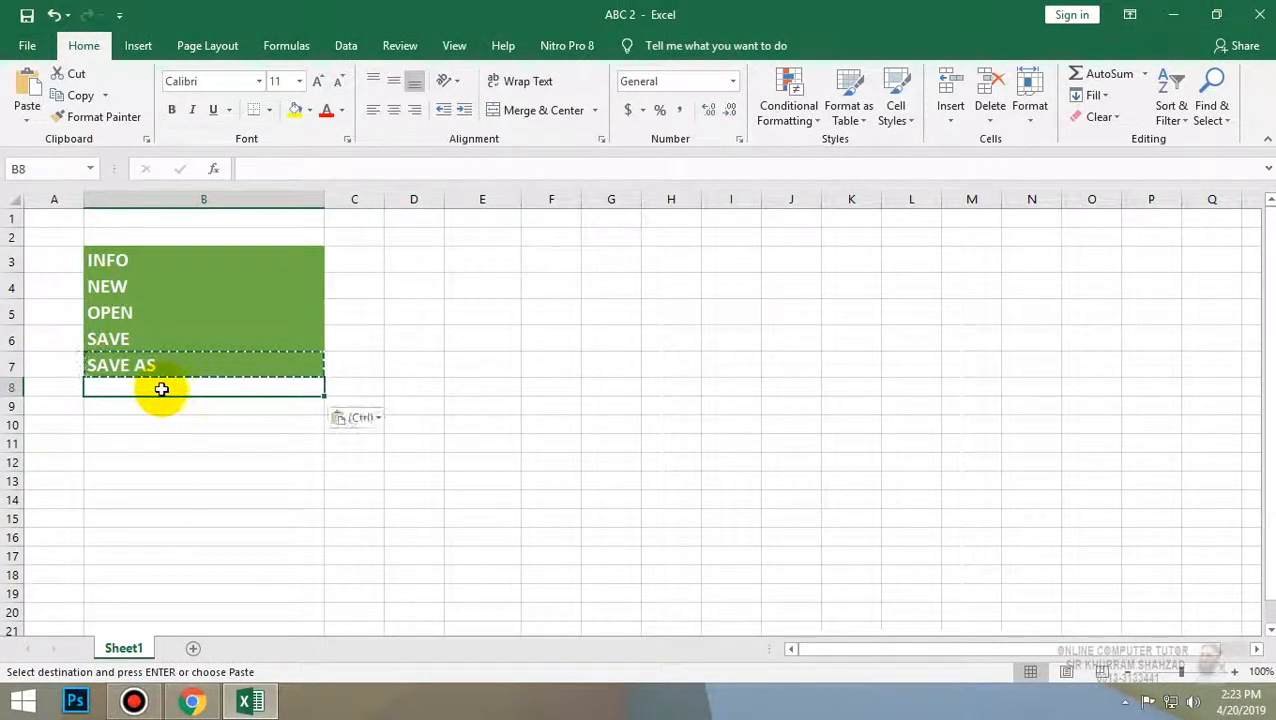
pyautogui.hotkey('ctrl', 'v')
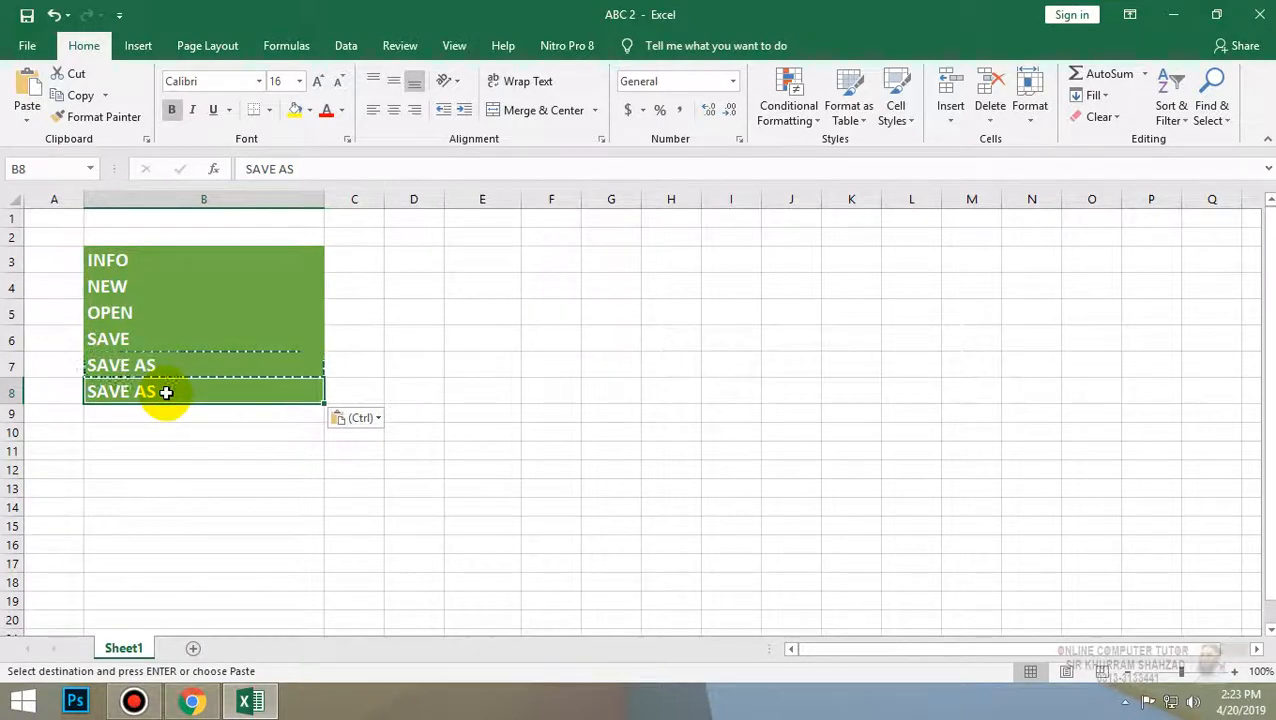
pyautogui.write('PRINT')
pyautogui.press('Return')
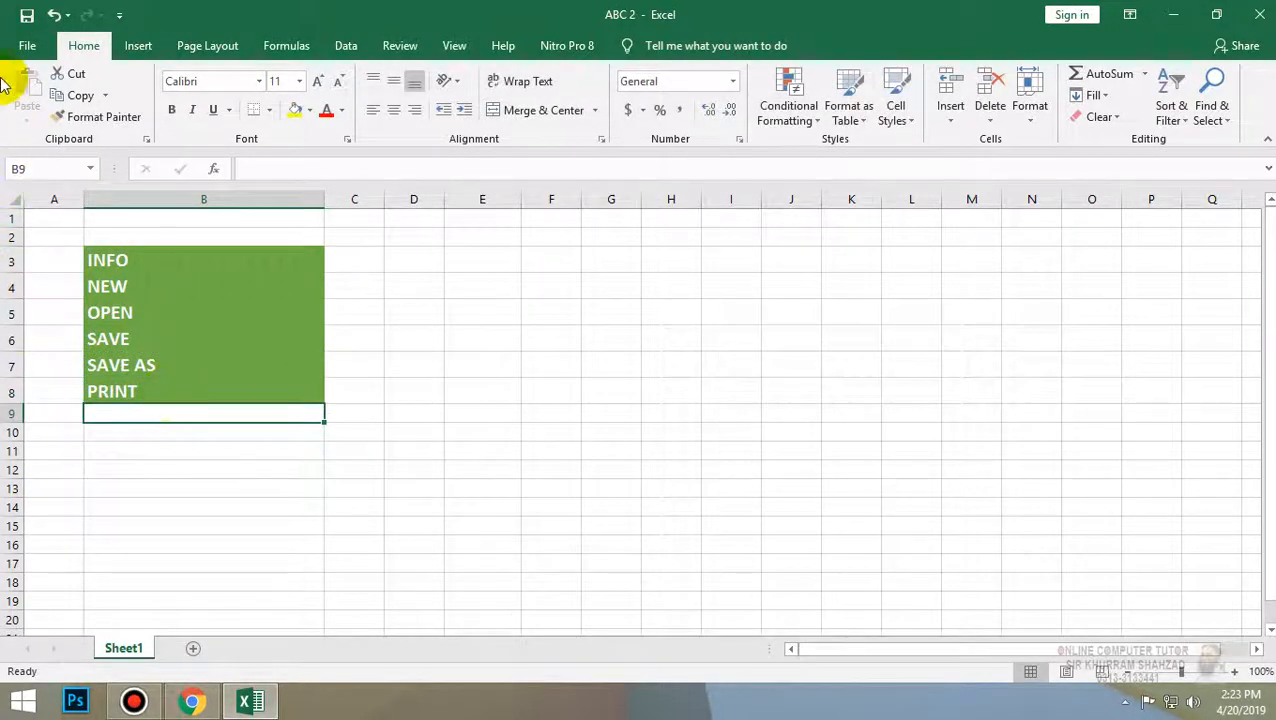
# - Examine the print settings and the page preview of the heading list, and return to the sheet
pyautogui.click(20, 44)
pyautogui.click(58, 303)
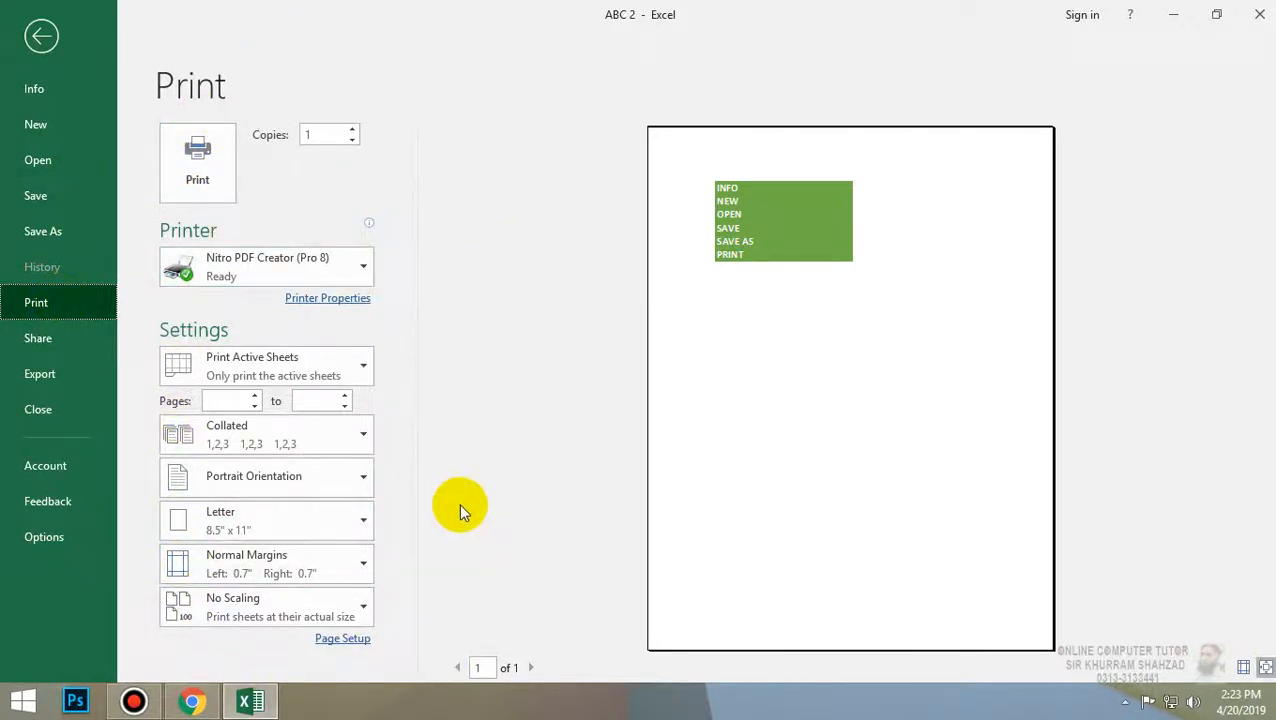
pyautogui.click(41, 37)
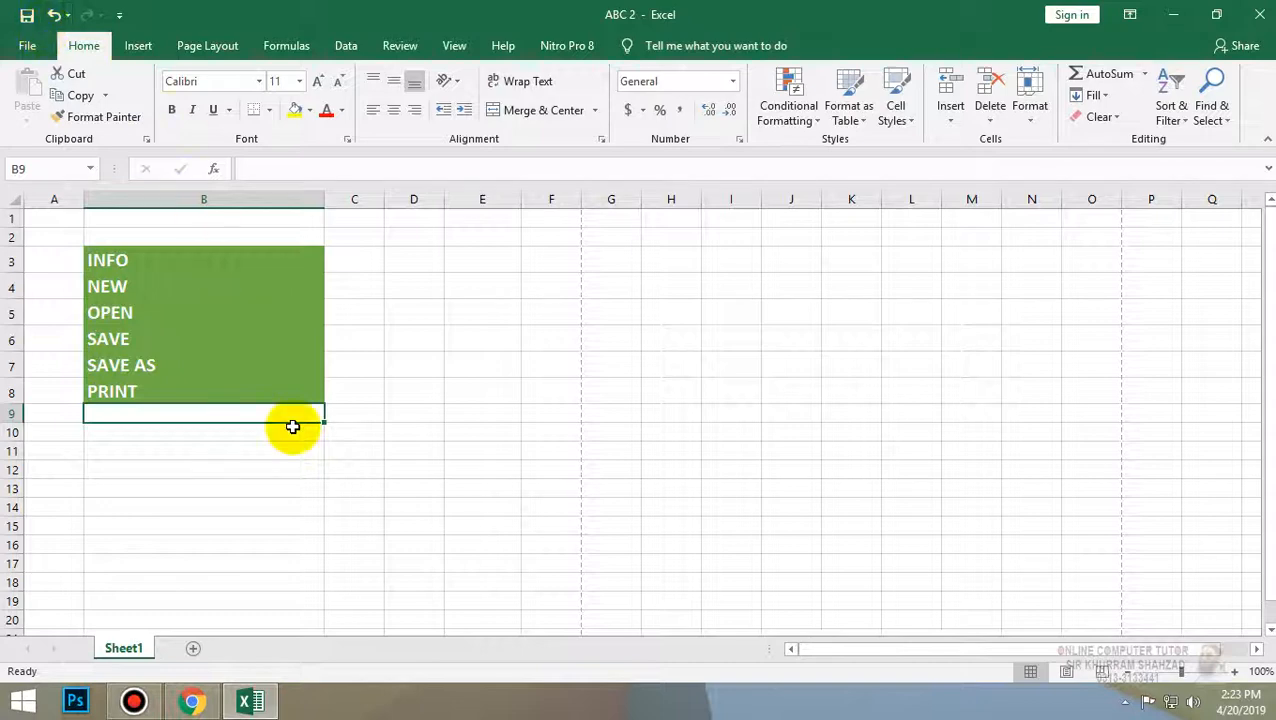
# - Examine the workbook's sharing options, including the ways to send it by email
pyautogui.click(18, 45)
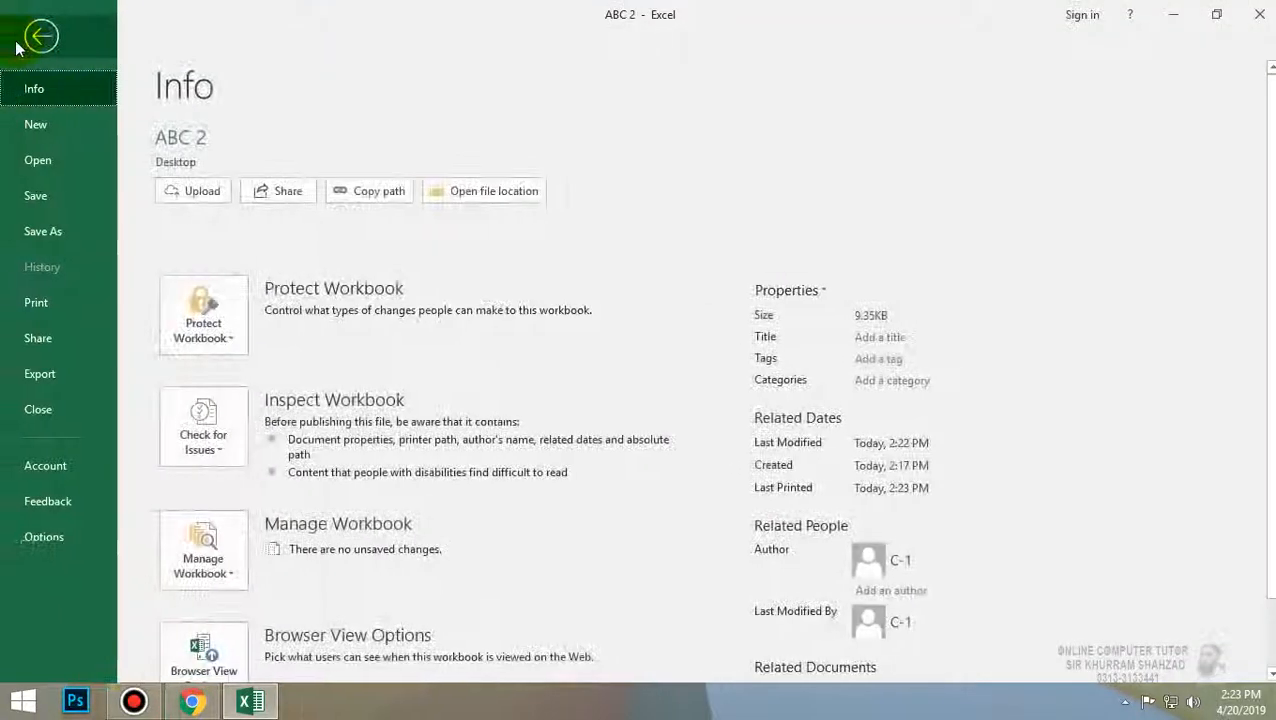
pyautogui.click(37, 345)
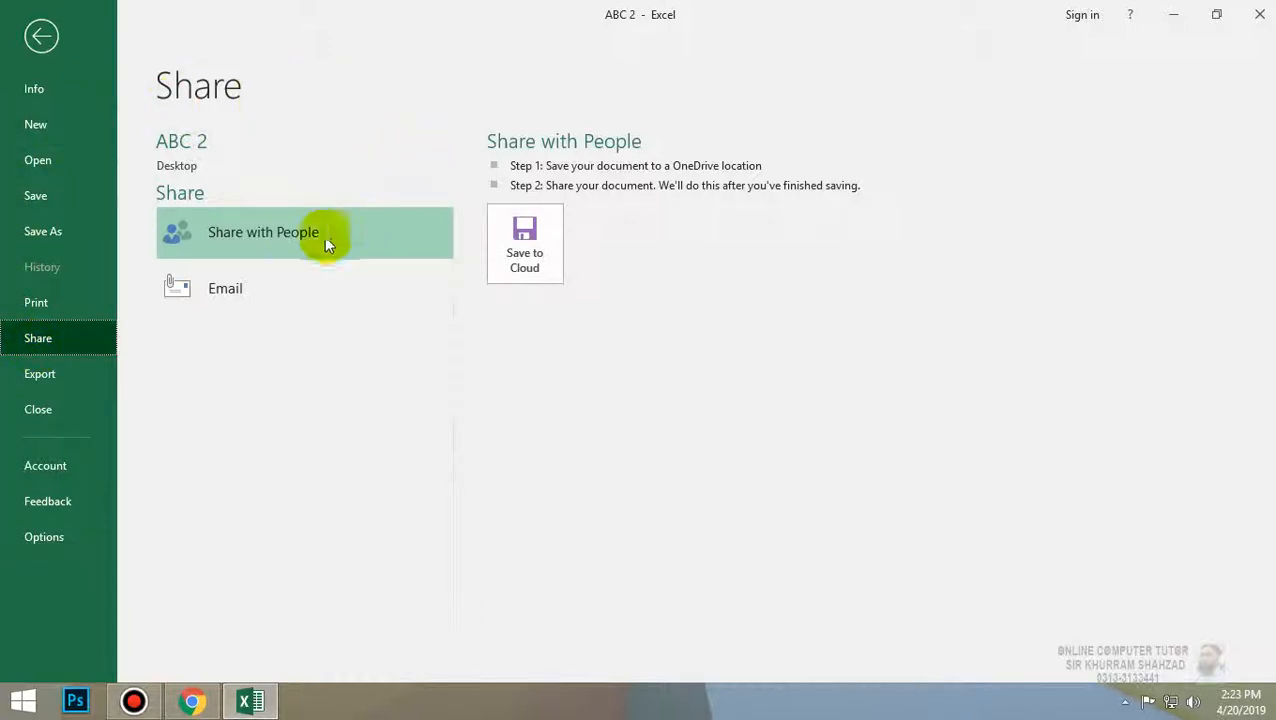
pyautogui.click(277, 292)
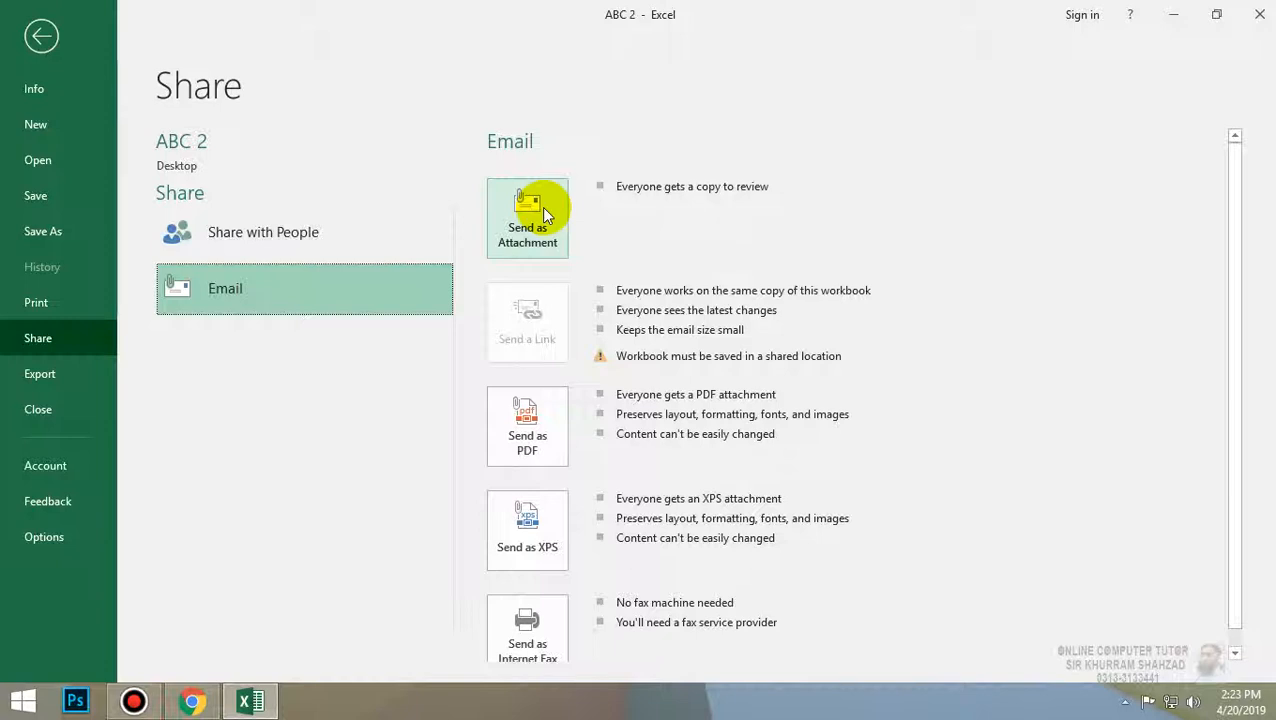
# - Export the workbook to the Desktop as a PDF named ABC 2 and close the published PDF after viewing it
pyautogui.click(40, 380)
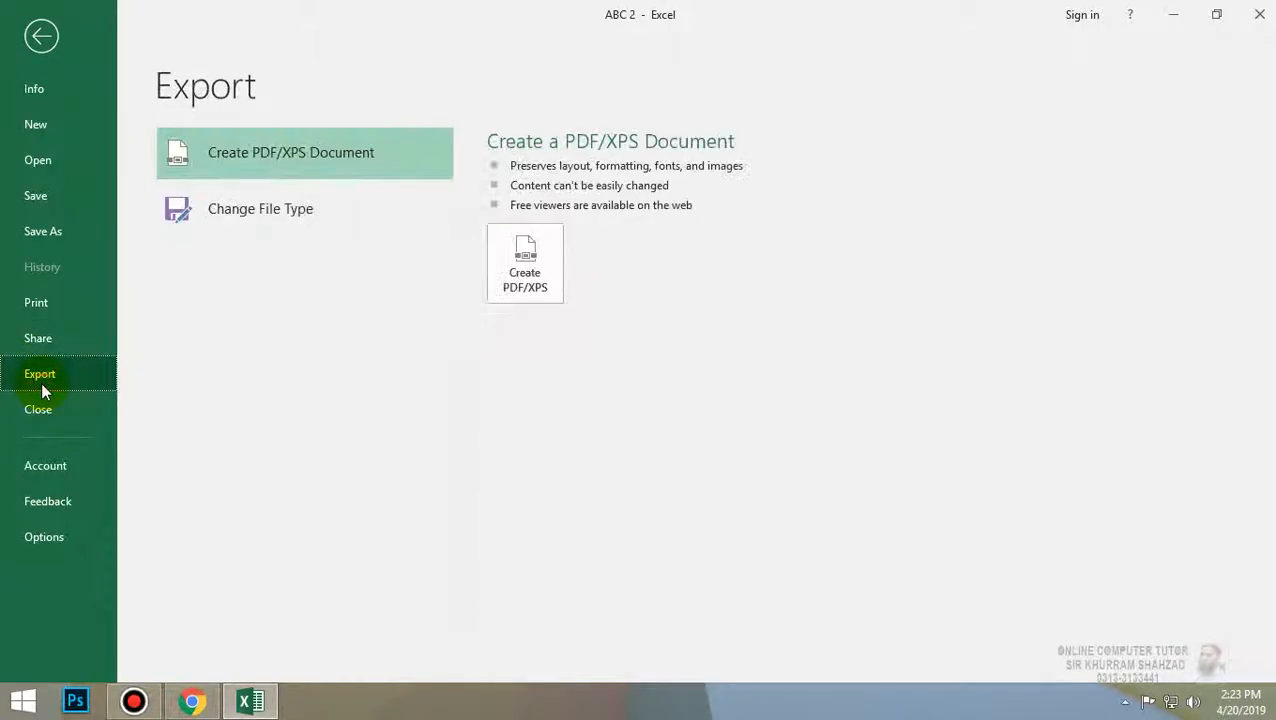
pyautogui.click(532, 262)
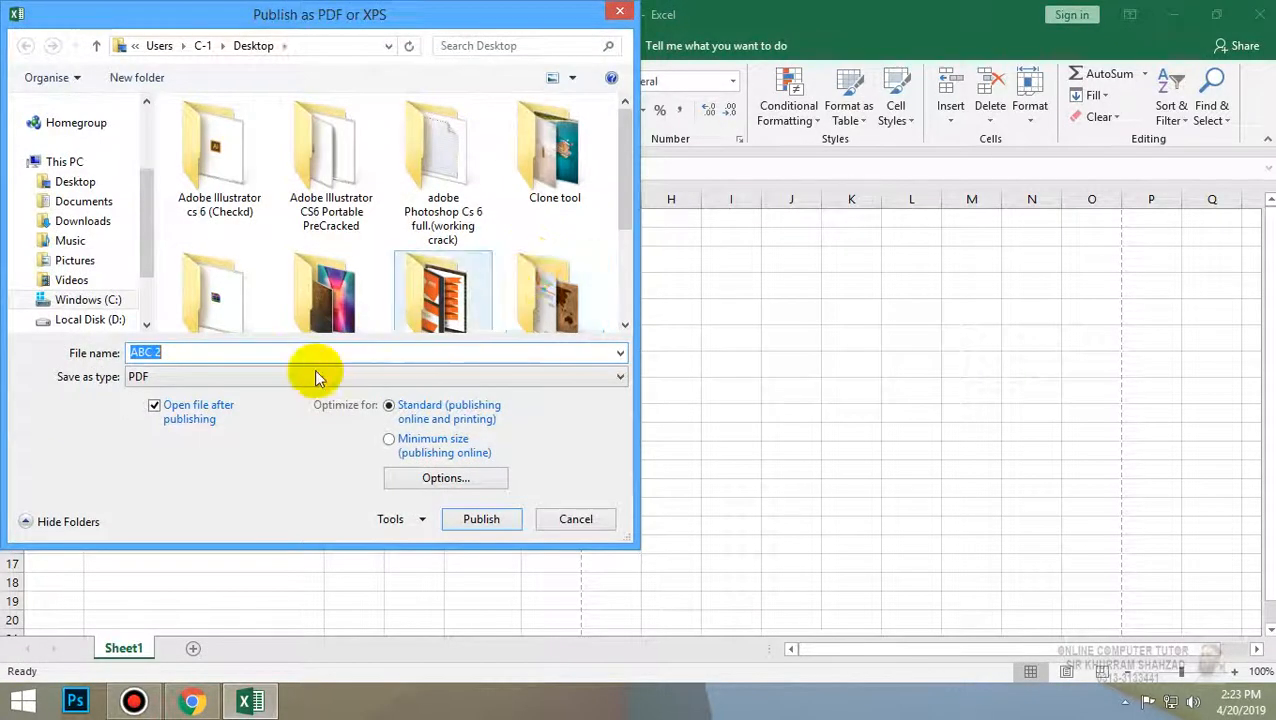
pyautogui.click(85, 182)
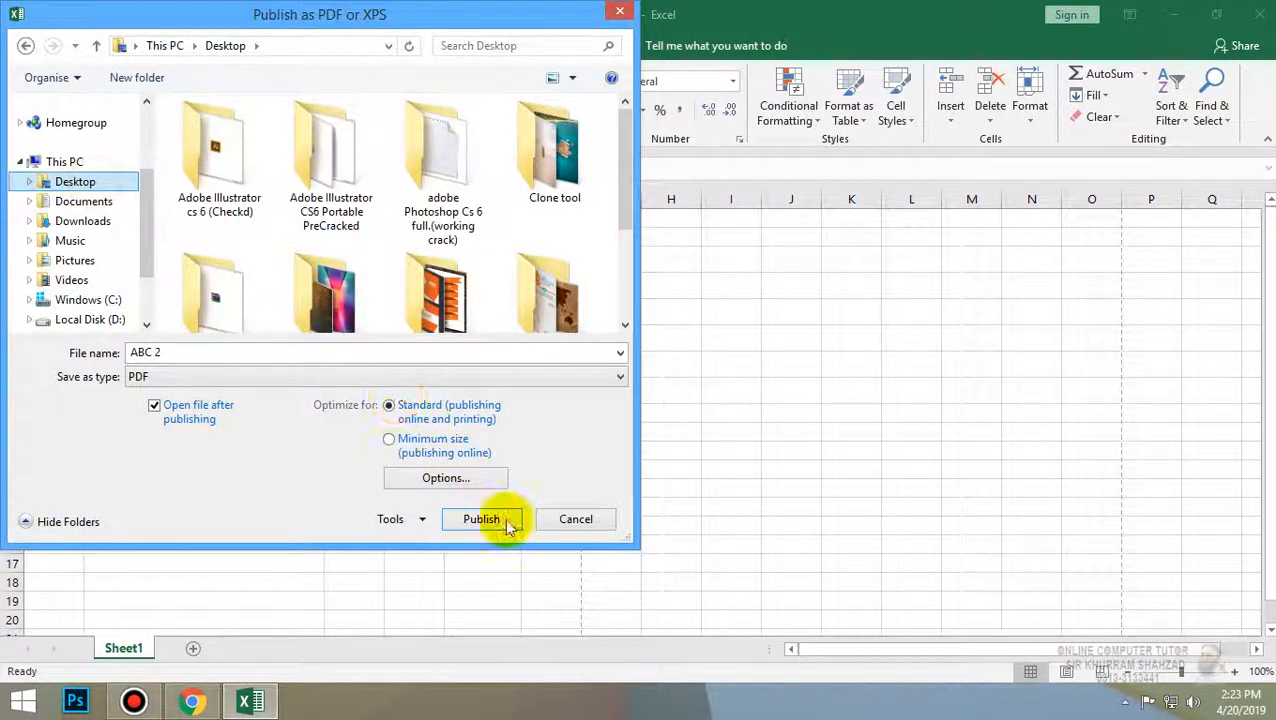
pyautogui.click(490, 520)
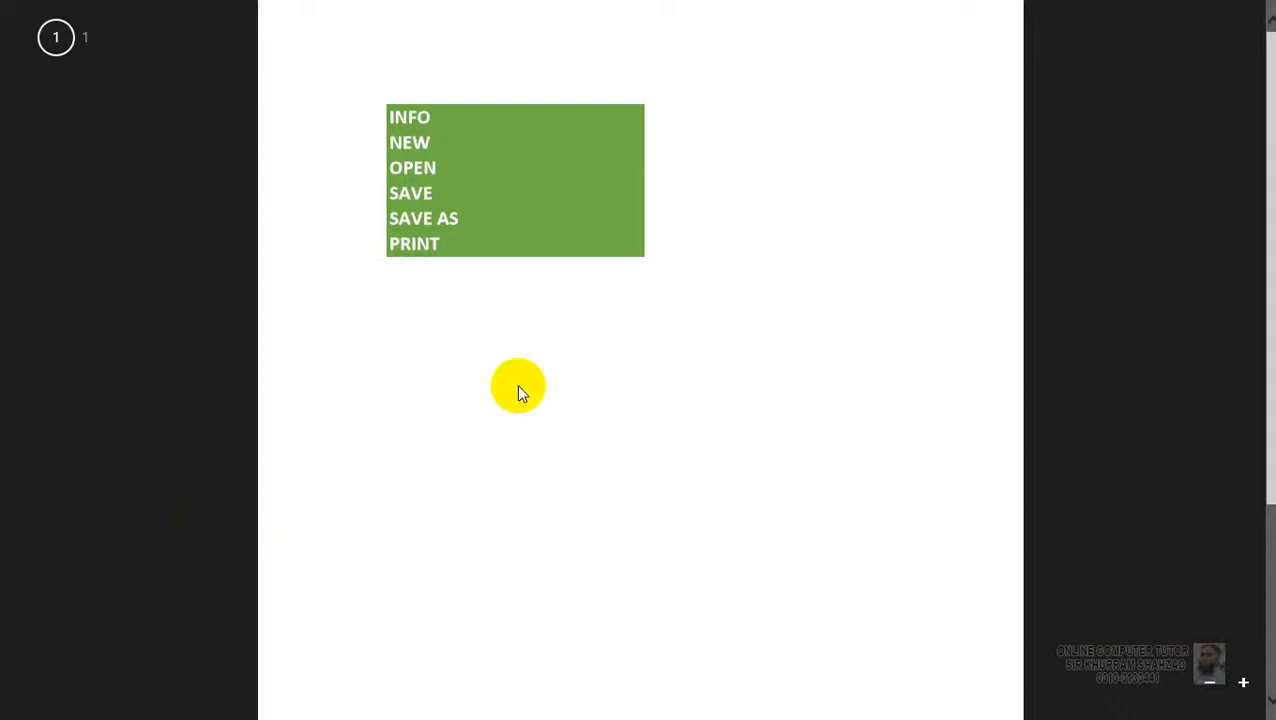
pyautogui.click(940, 337)
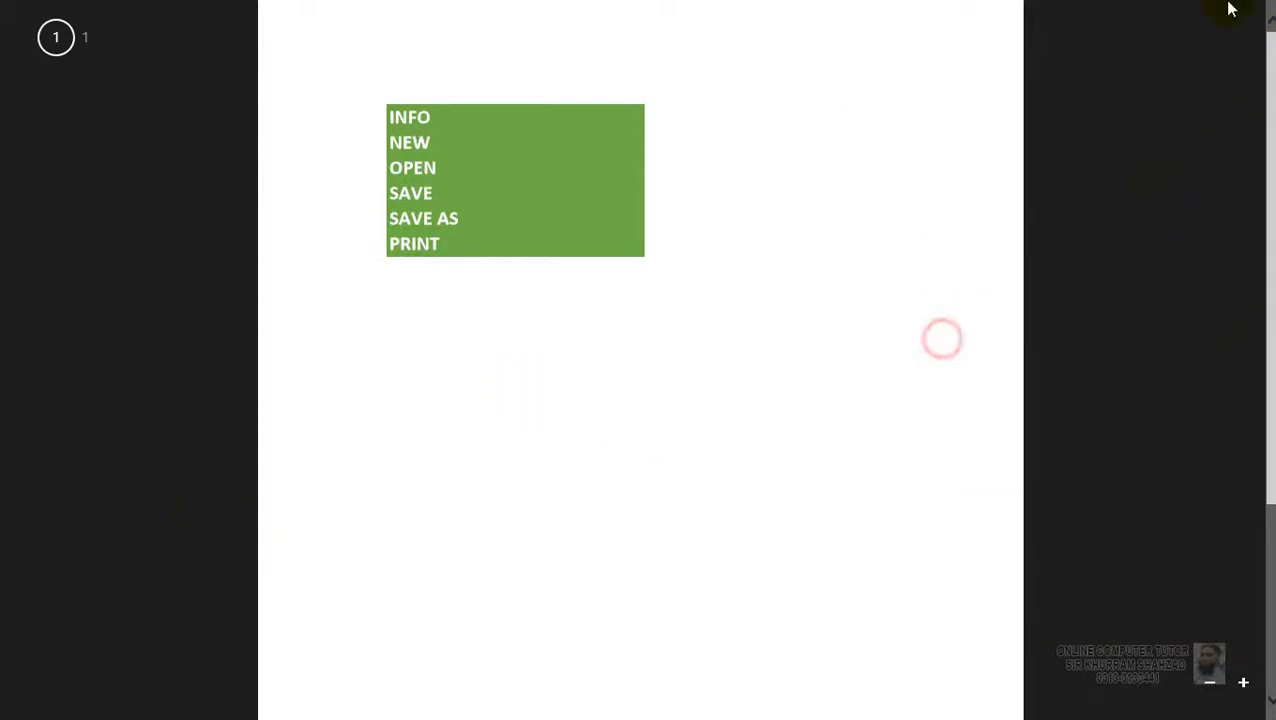
pyautogui.click(1263, 11)
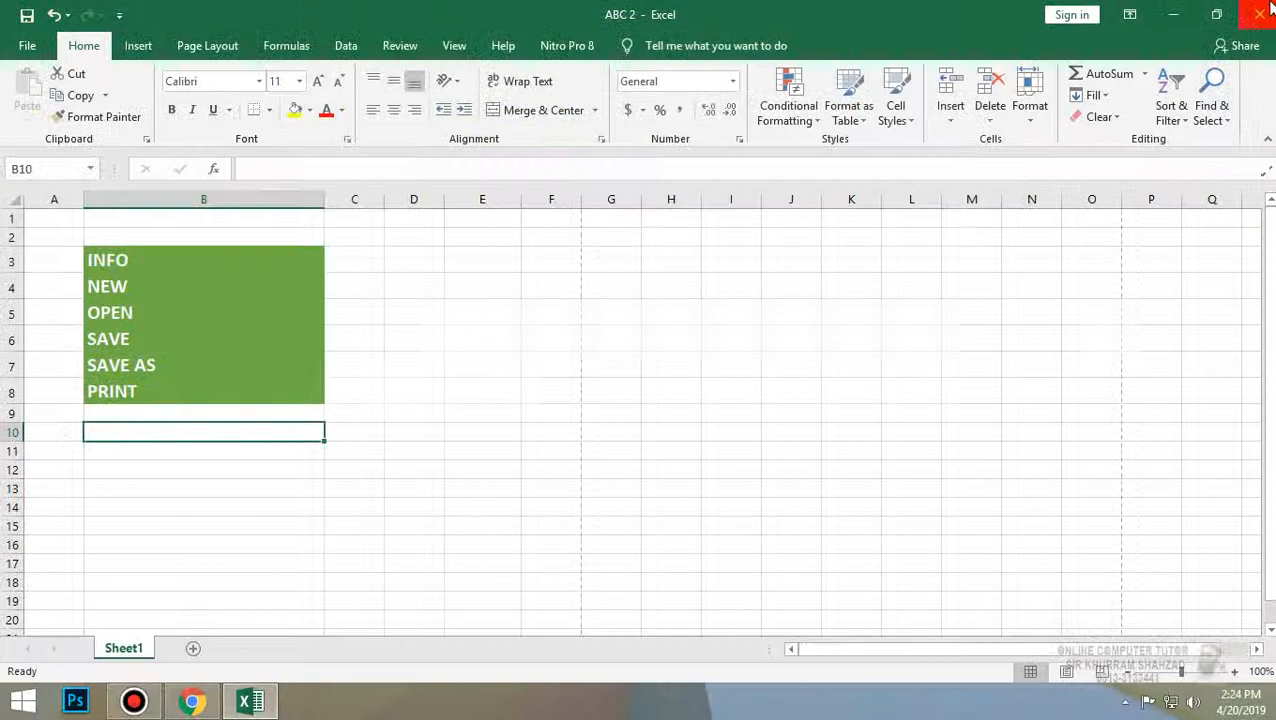
# - Close the ABC 2 workbook and open the exported ABC 2 PDF from the desktop to check it
pyautogui.click(1252, 24)
pyautogui.click(655, 371)
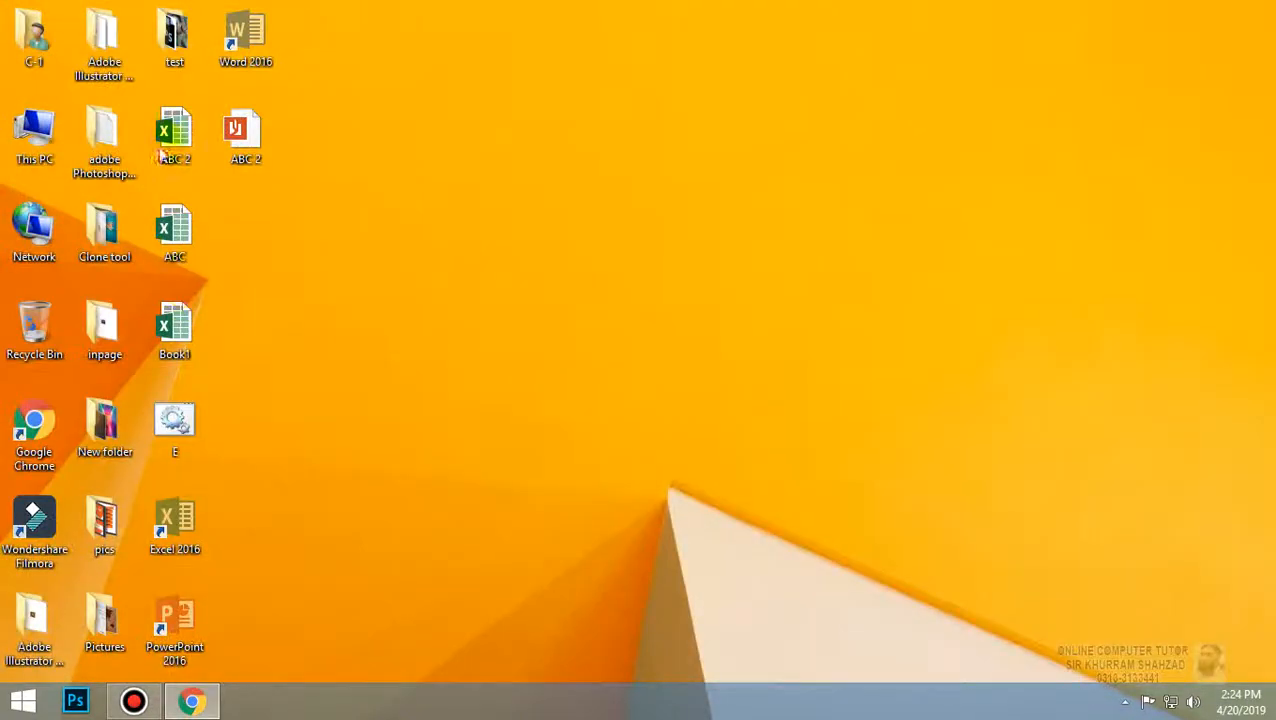
pyautogui.doubleClick(255, 125)
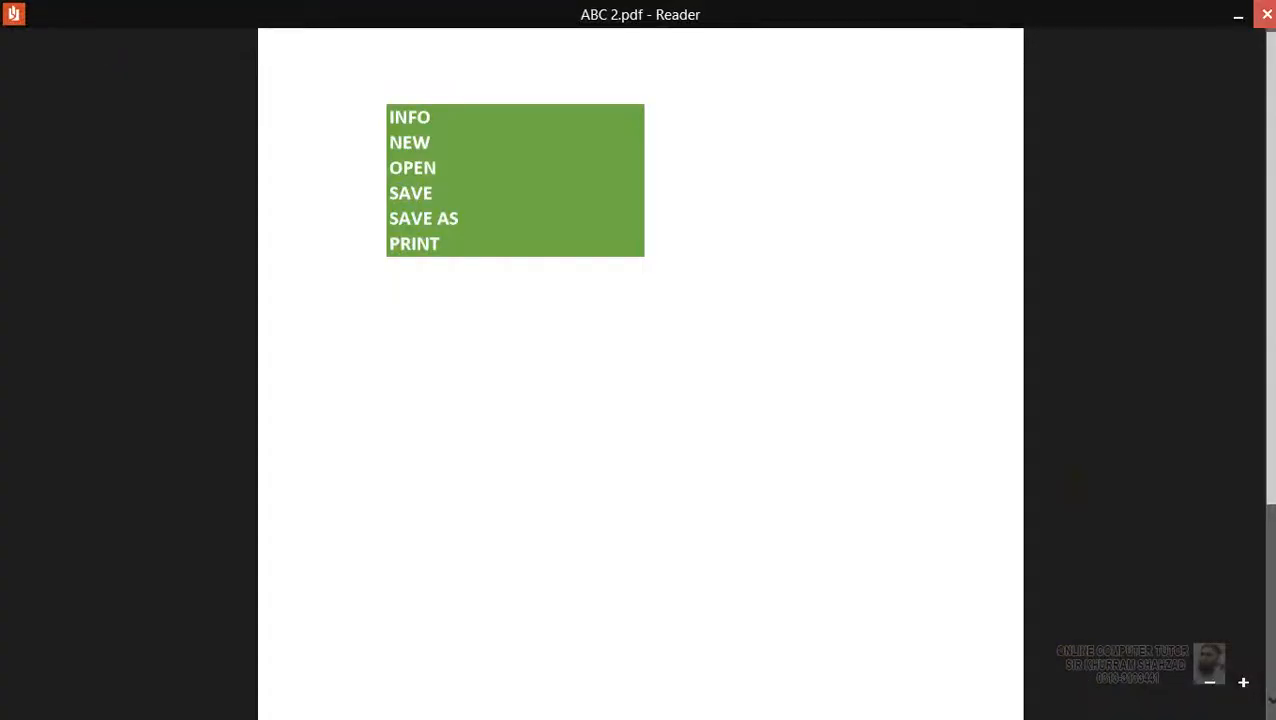
# - Close the ABC 2 PDF, and open the ABC workbook from the desktop and close only that workbook, keeping Excel running
pyautogui.click(1266, 14)
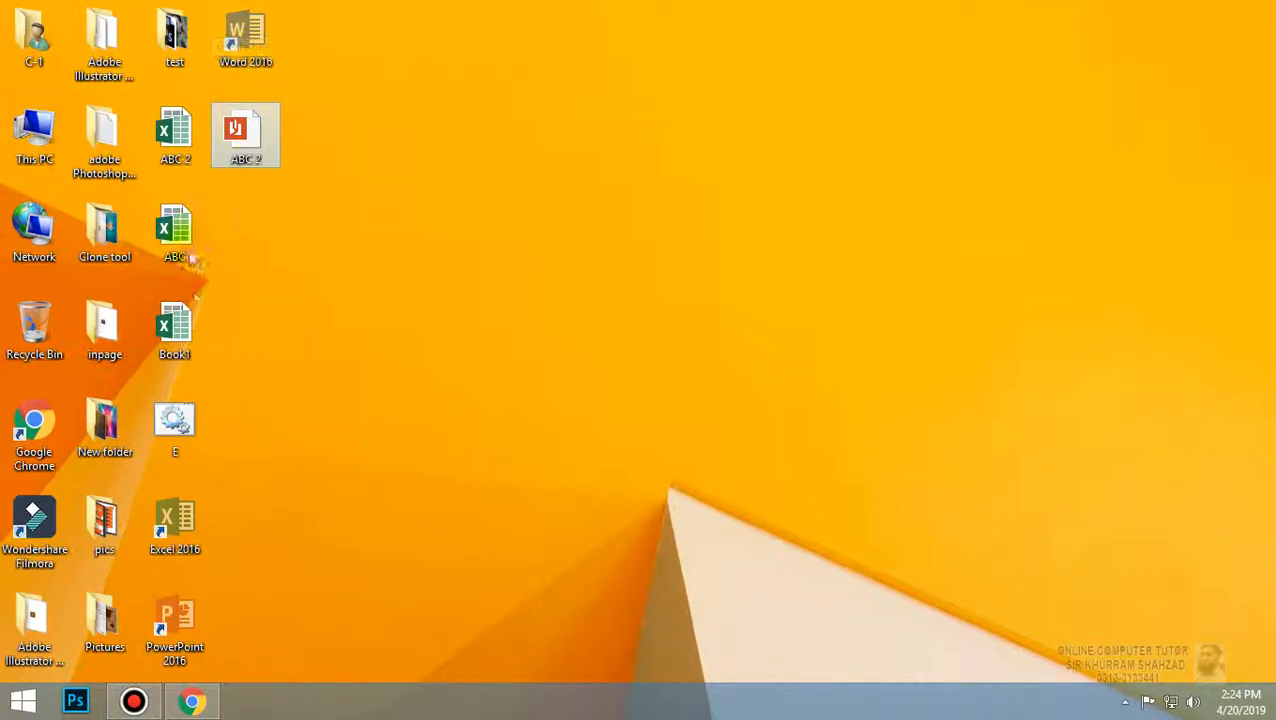
pyautogui.doubleClick(178, 232)
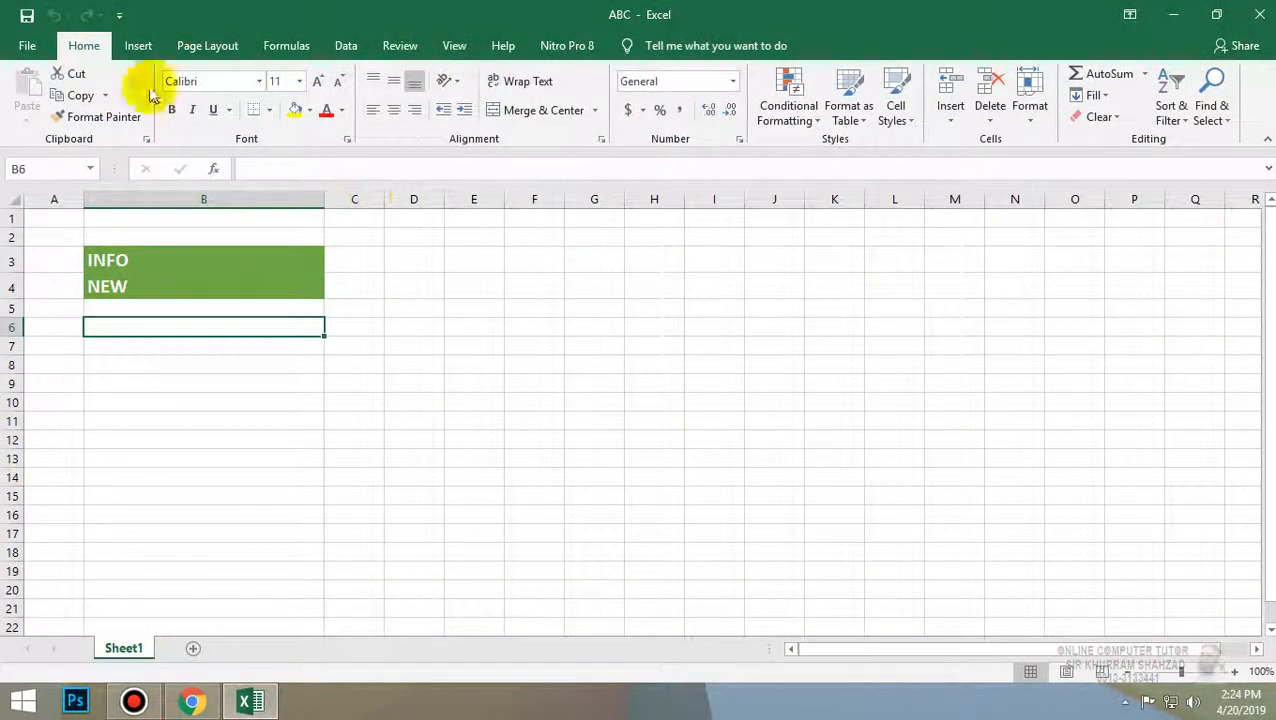
pyautogui.click(24, 47)
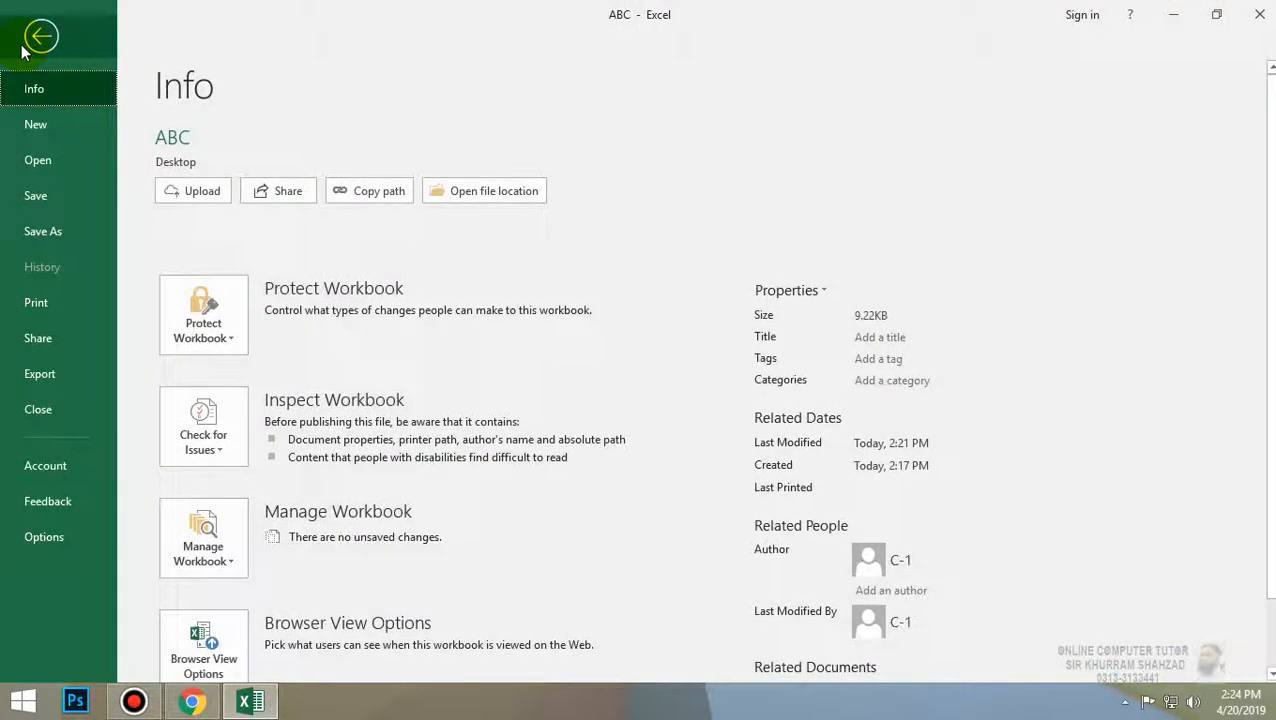
pyautogui.click(78, 421)
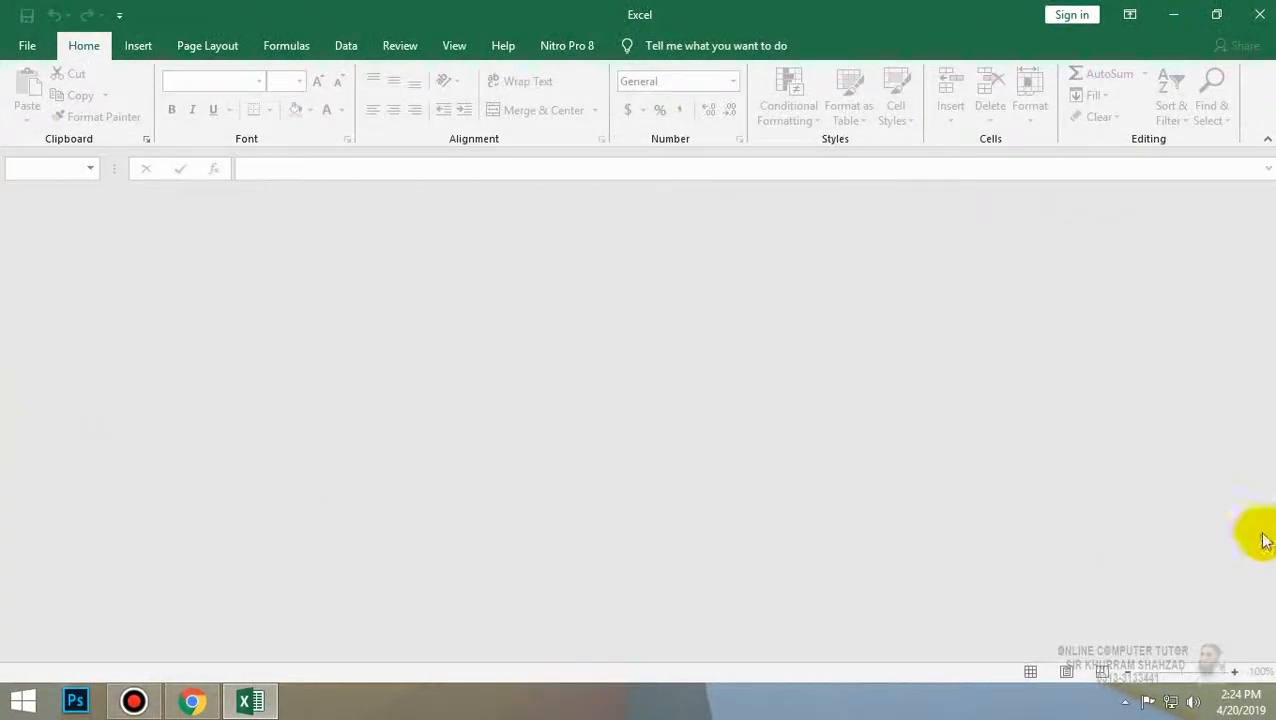
# - Create a blank workbook and examine the Account page with its Office sign-in window, dismissing the window without signing in
pyautogui.hotkey('ctrl', 'n')
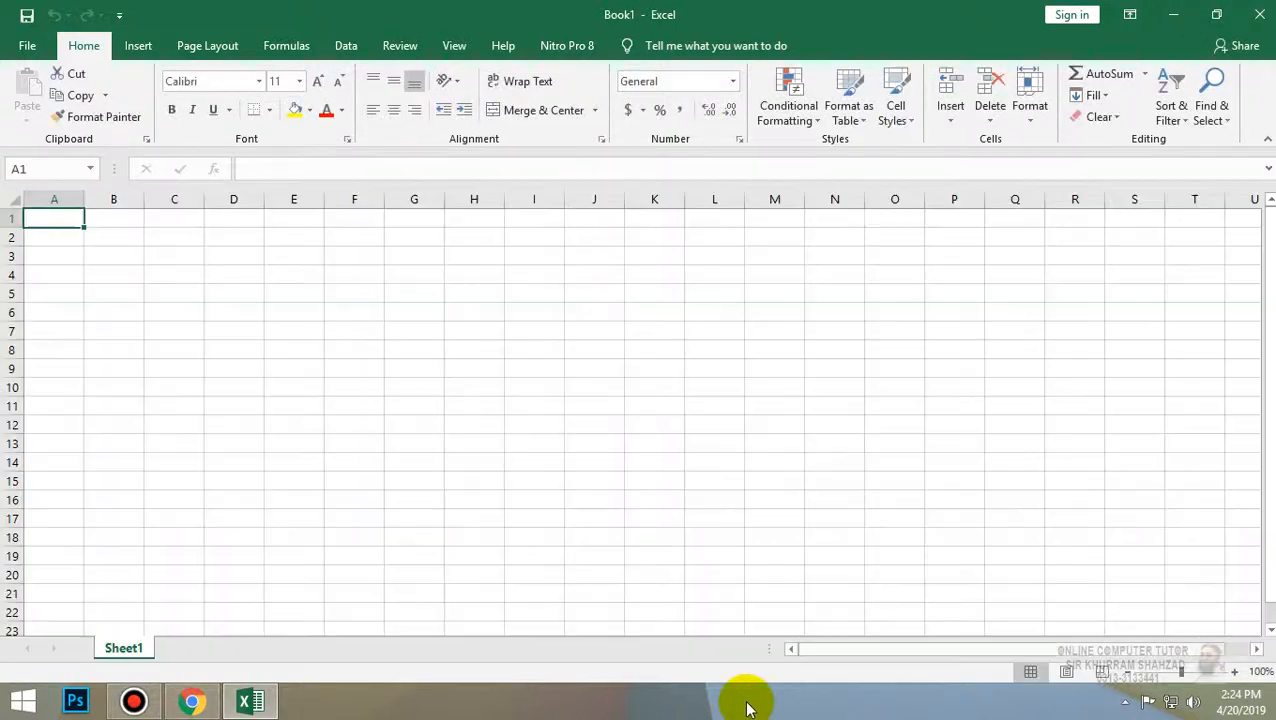
pyautogui.click(24, 47)
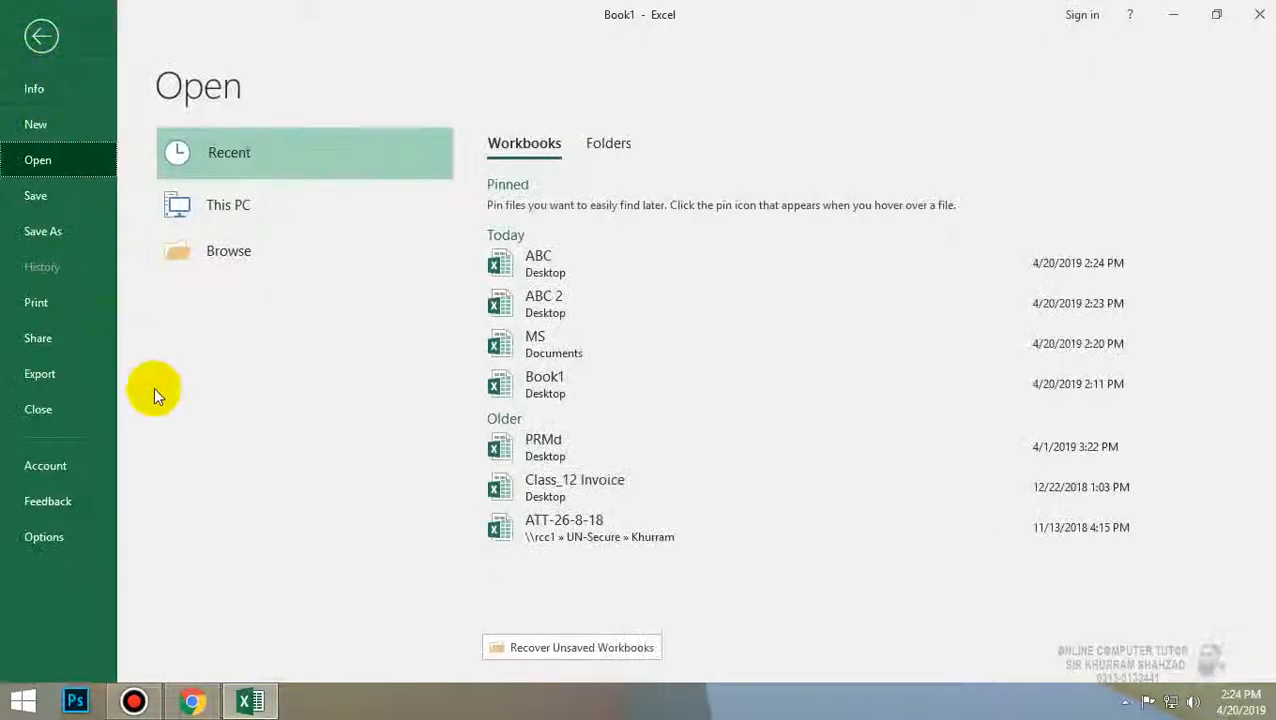
pyautogui.click(50, 468)
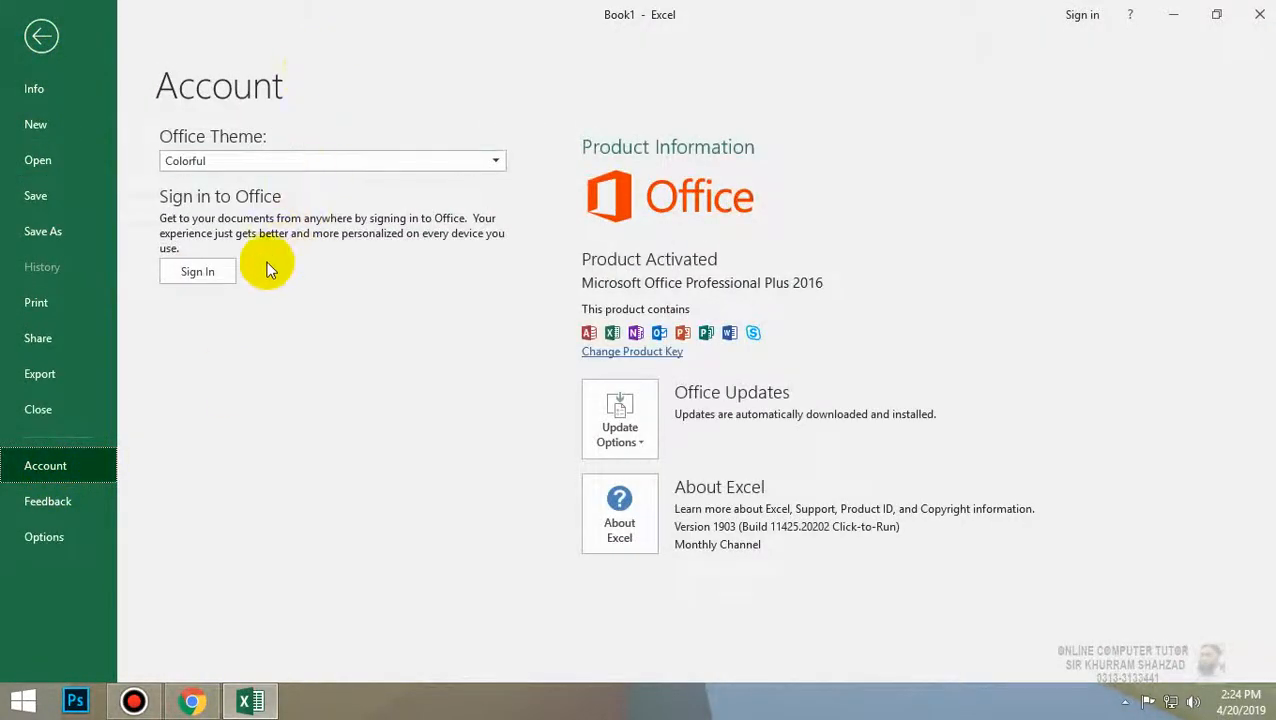
pyautogui.click(216, 280)
pyautogui.click(607, 401)
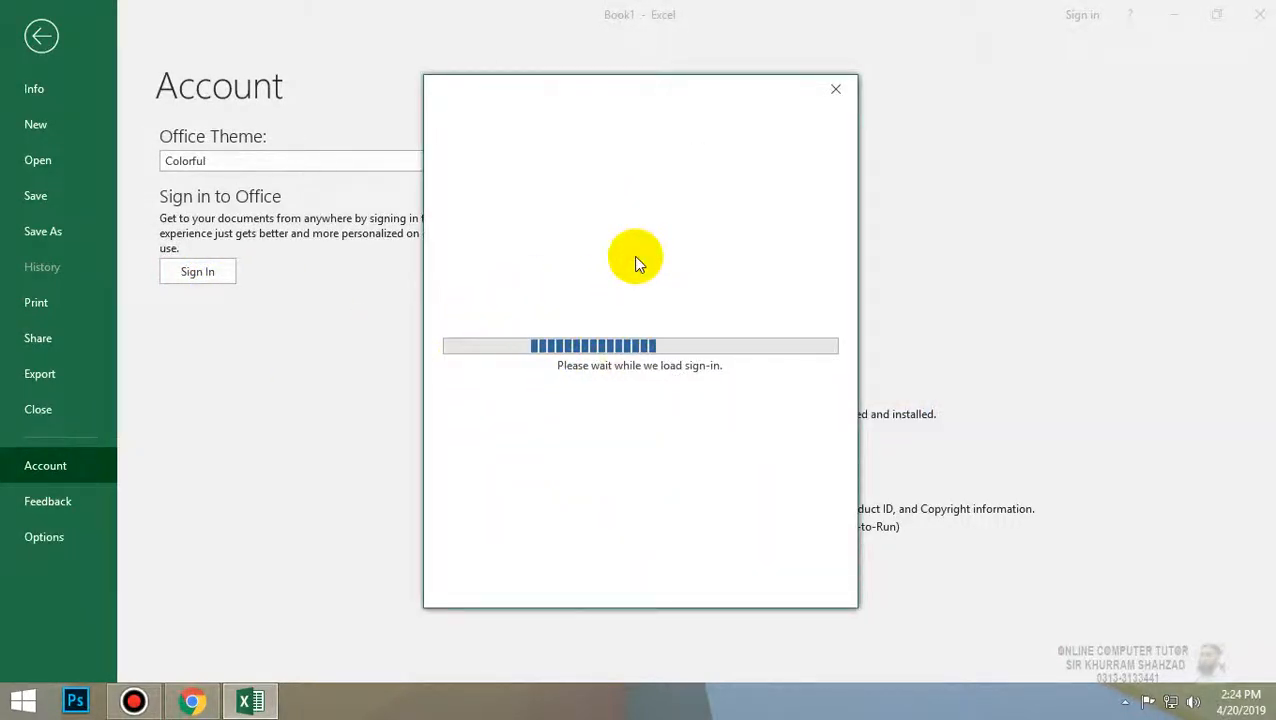
pyautogui.click(838, 90)
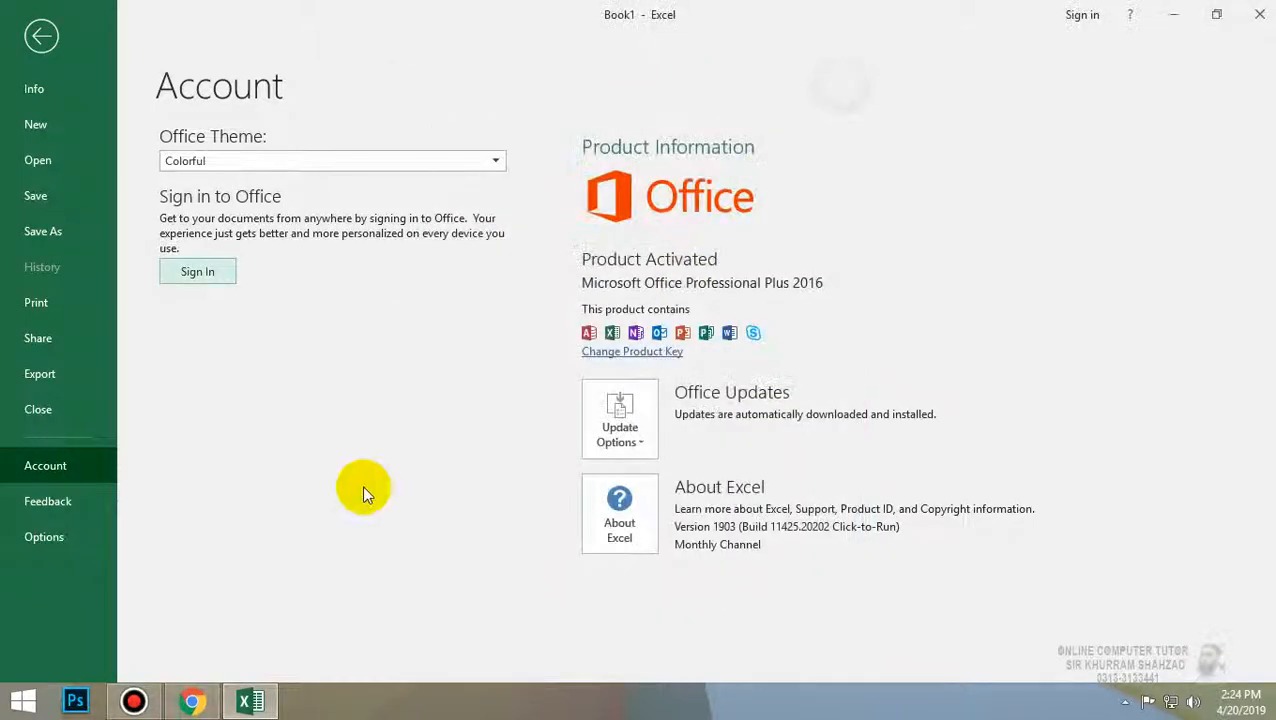
# - Examine the Excel Options categories from General to Quick Access Toolbar, and cancel without changing any setting
pyautogui.press('Escape')
pyautogui.hotkey('alt', 'f')
pyautogui.press('t')
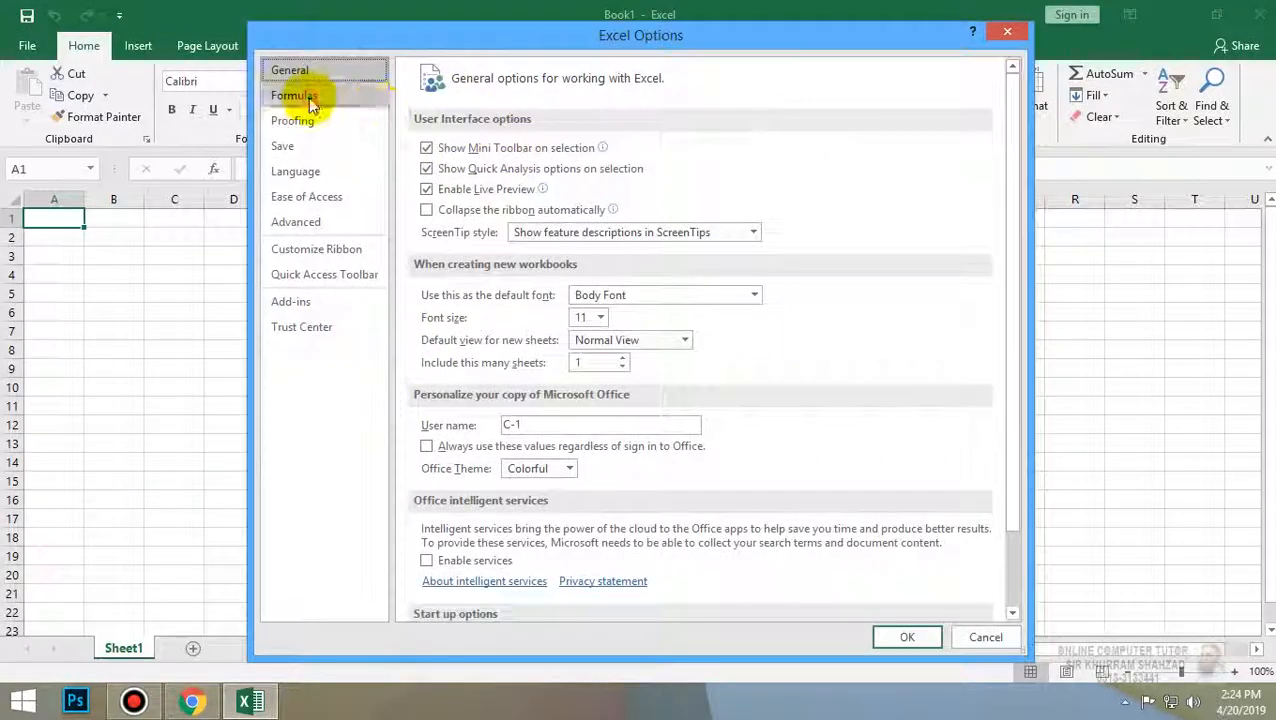
pyautogui.click(294, 95)
pyautogui.click(294, 120)
pyautogui.click(308, 171)
pyautogui.click(306, 196)
pyautogui.click(295, 221)
pyautogui.click(316, 249)
pyautogui.click(324, 274)
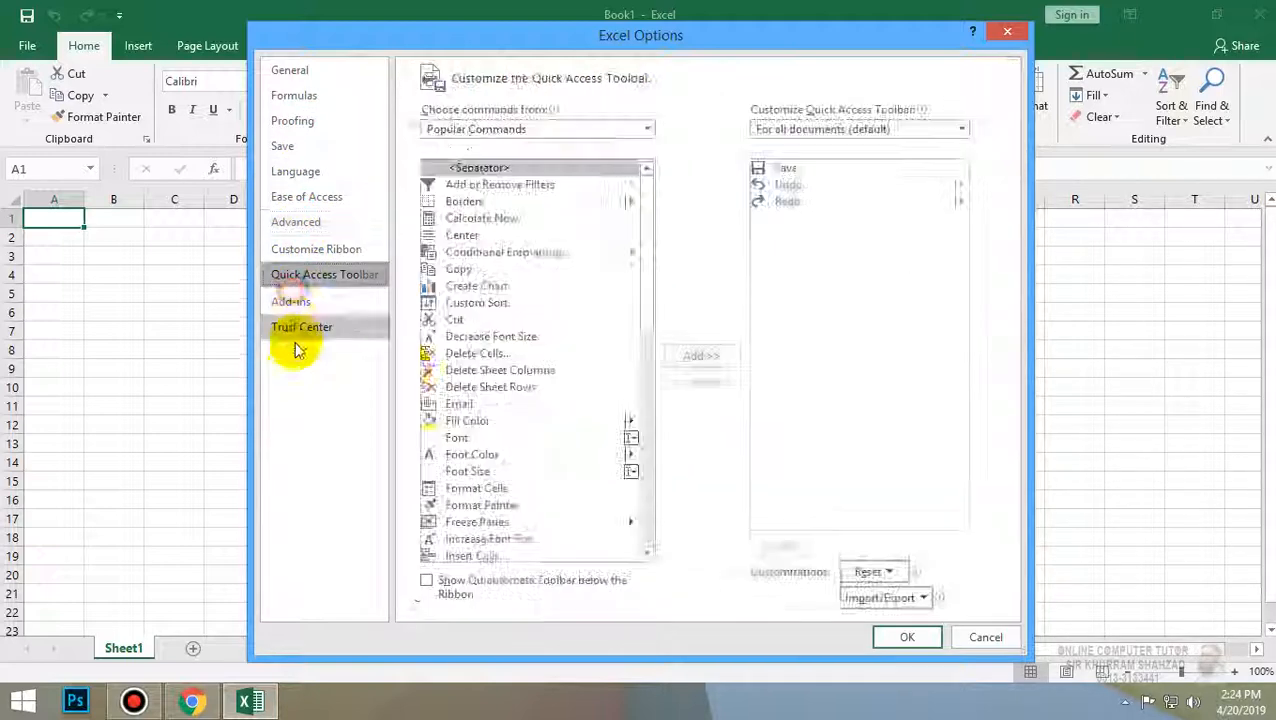
pyautogui.click(987, 638)
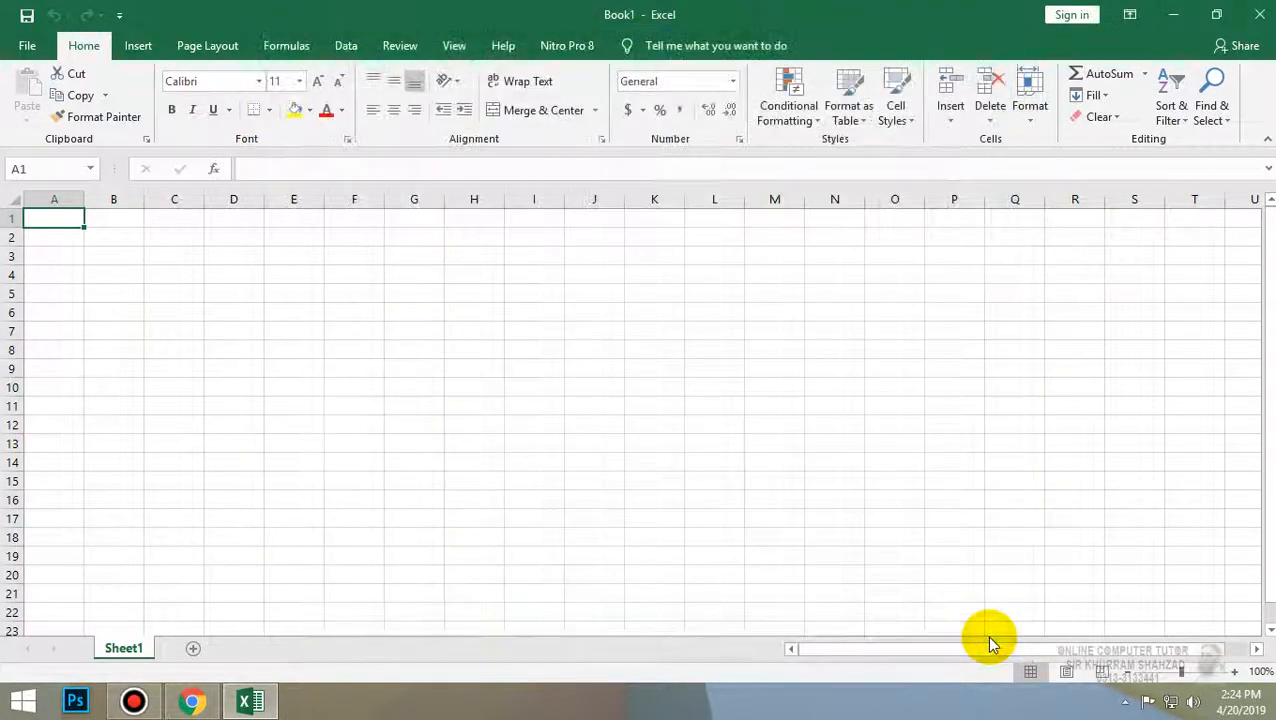
# - Examine the Publish to Power BI page and its Save to Cloud option, and return to the blank sheet
pyautogui.click(22, 45)
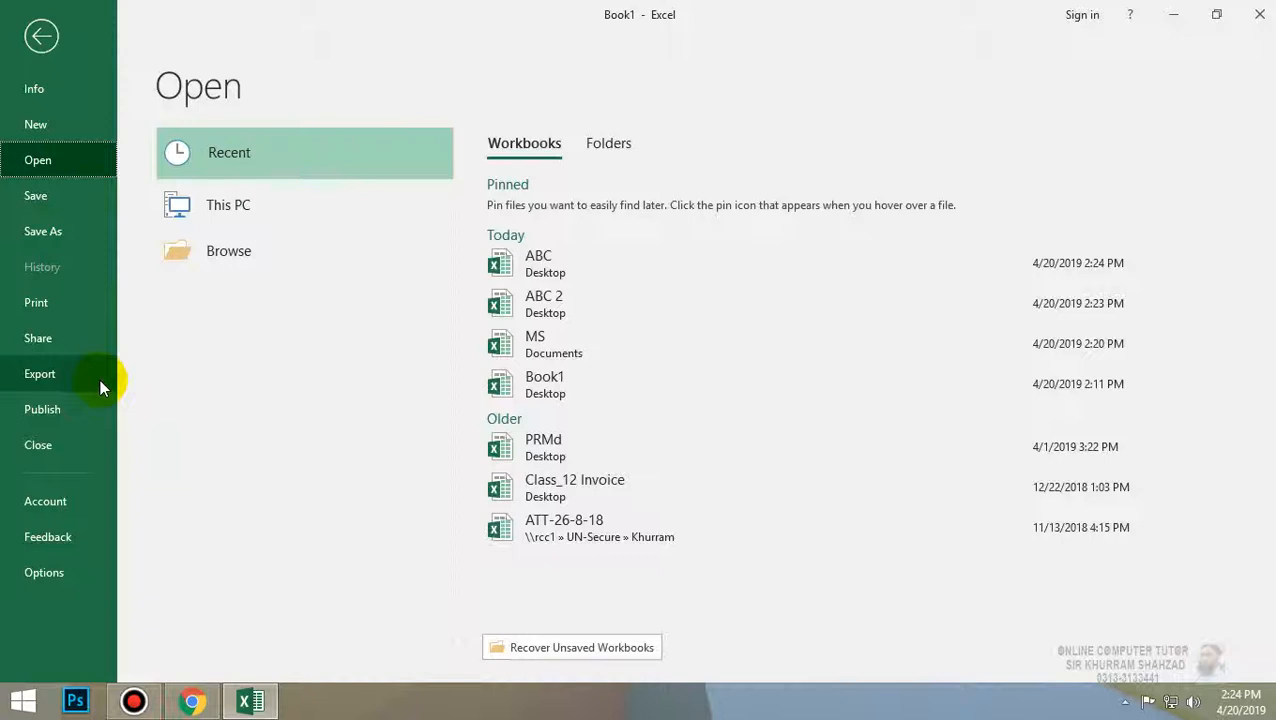
pyautogui.click(89, 405)
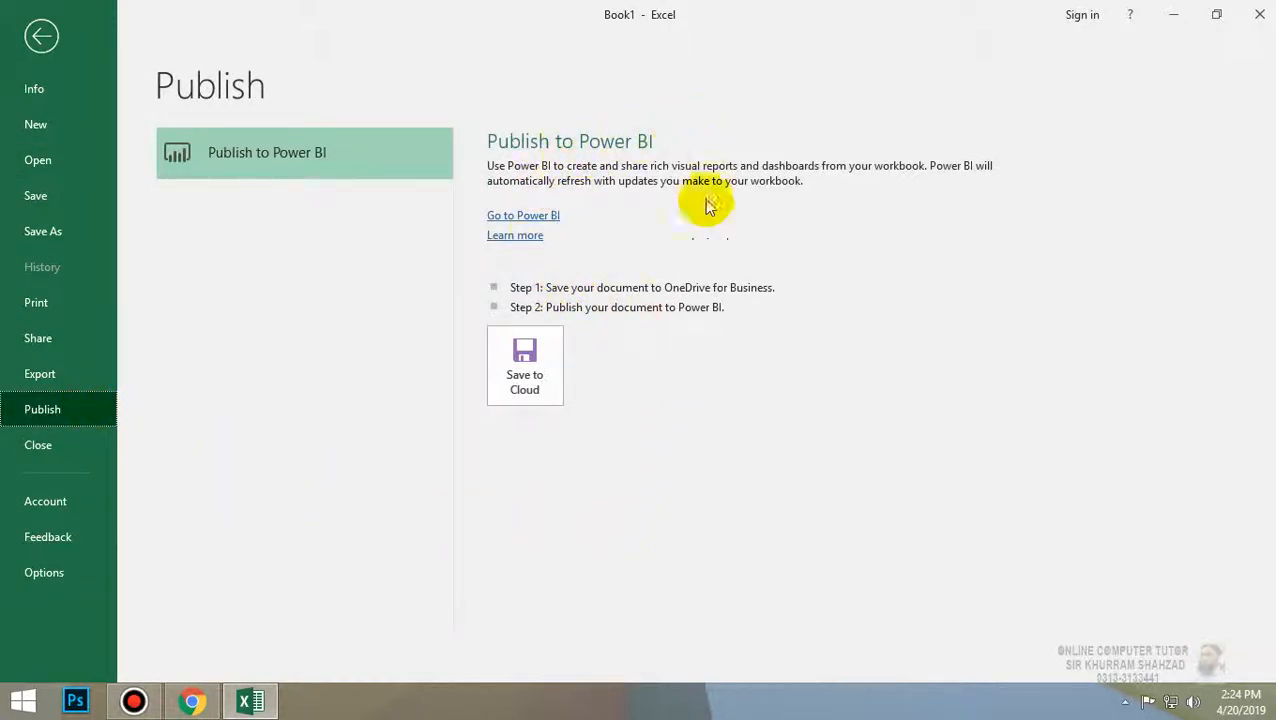
pyautogui.click(556, 372)
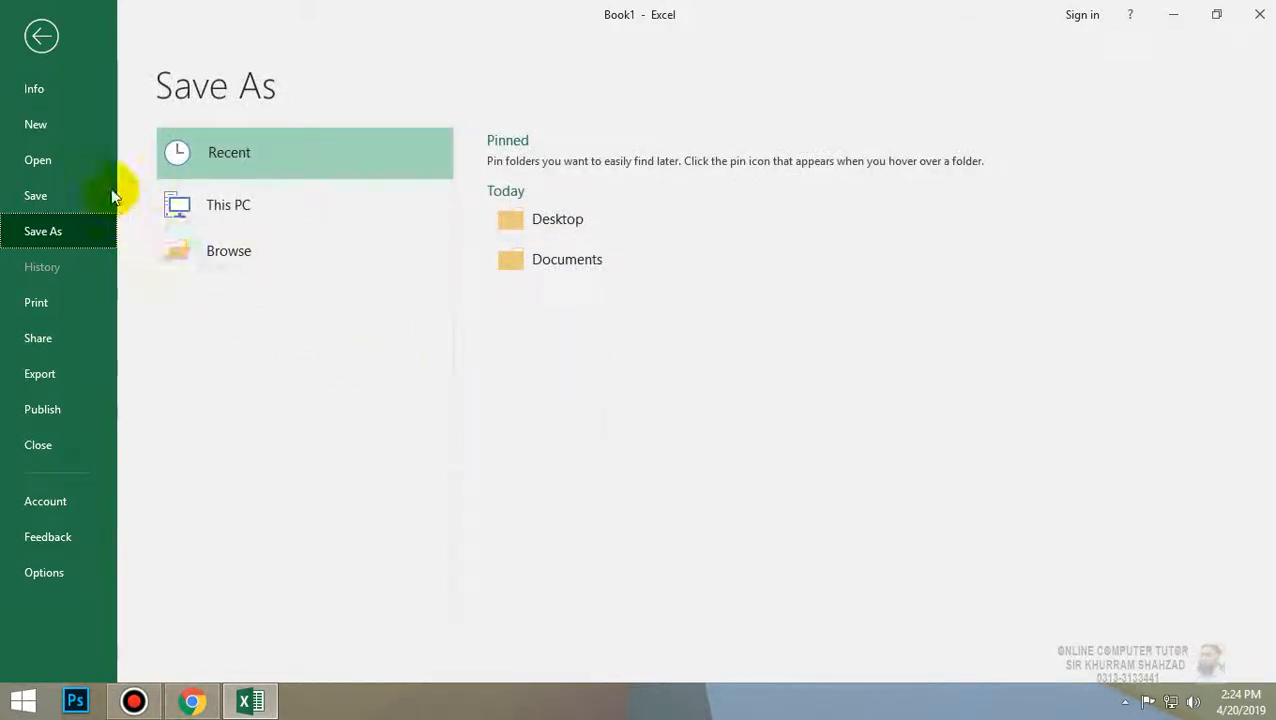
pyautogui.click(40, 37)
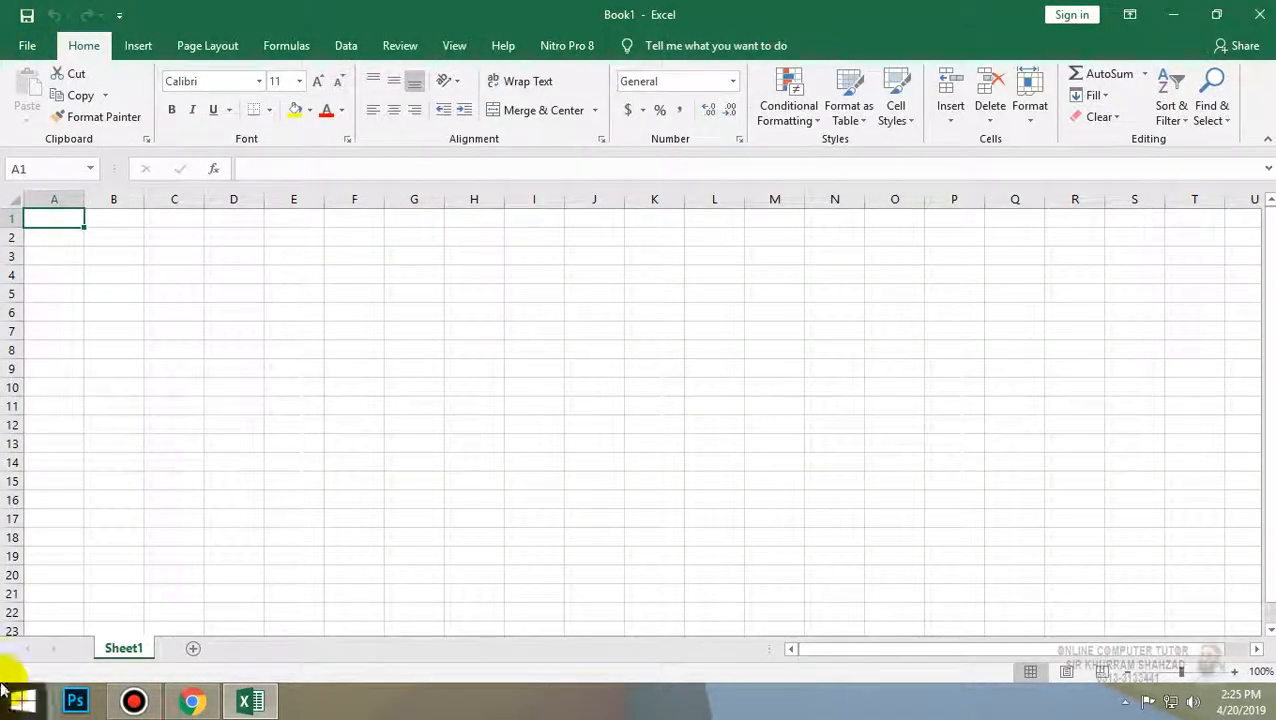
pyautogui.click(28, 44)
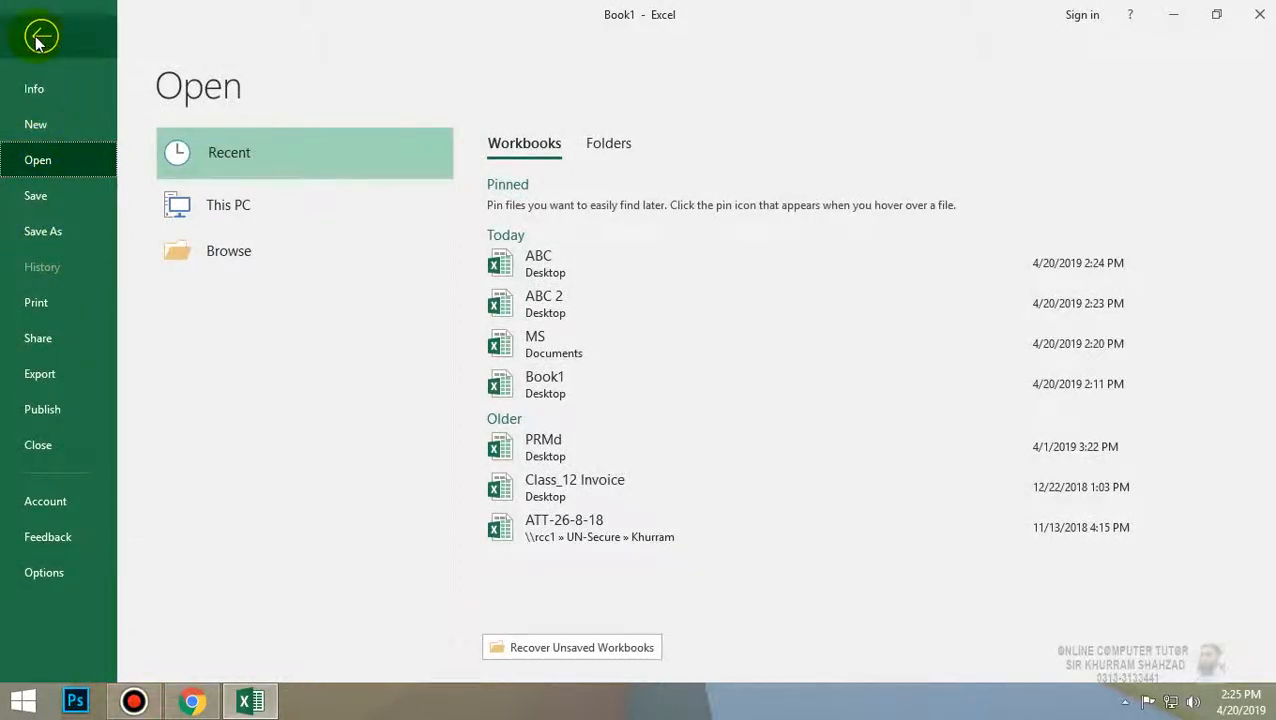
pyautogui.click(38, 39)
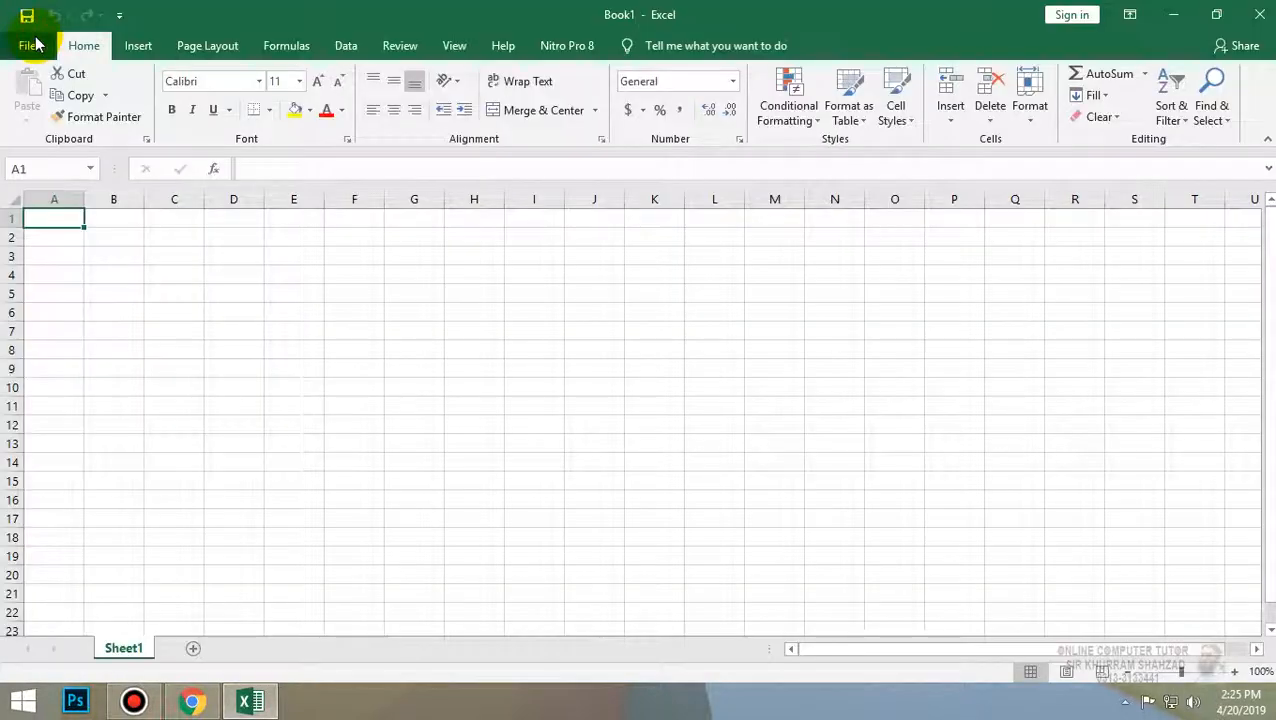